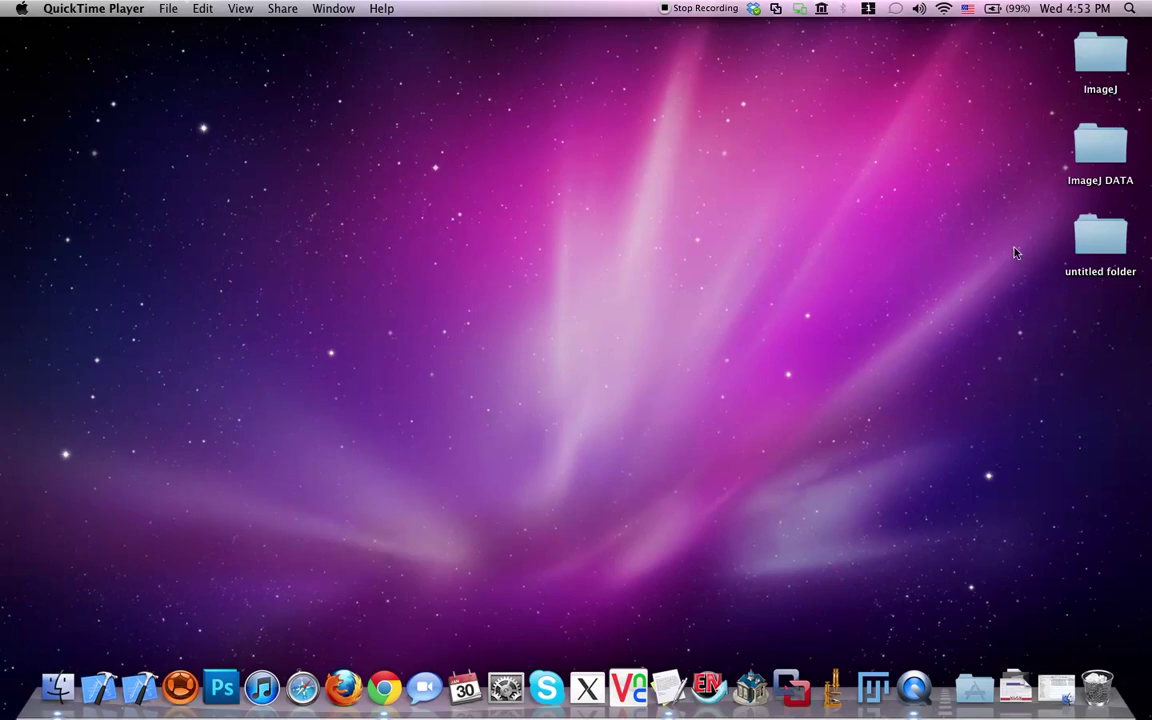
- Launch ImageJ64 from the desktop ImageJ folder, close the folder window and reposition the ImageJ toolbar window
{"action": "double_click", "coordinate": [1100, 55]}
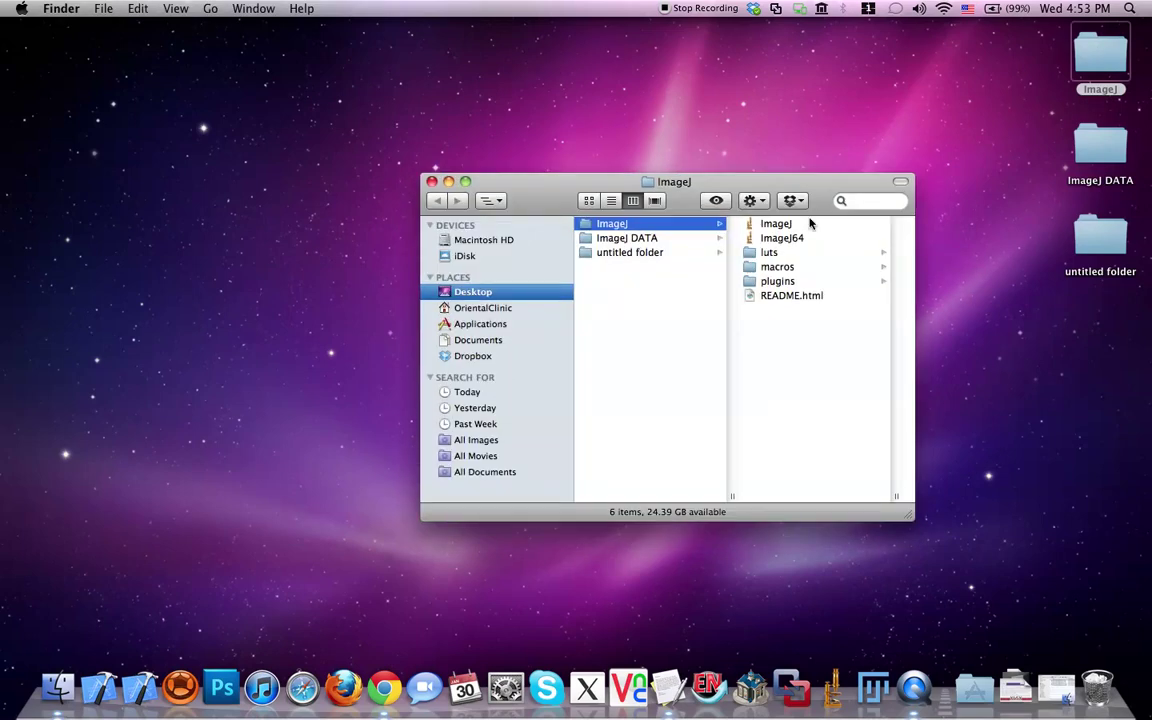
{"action": "double_click", "coordinate": [800, 239]}
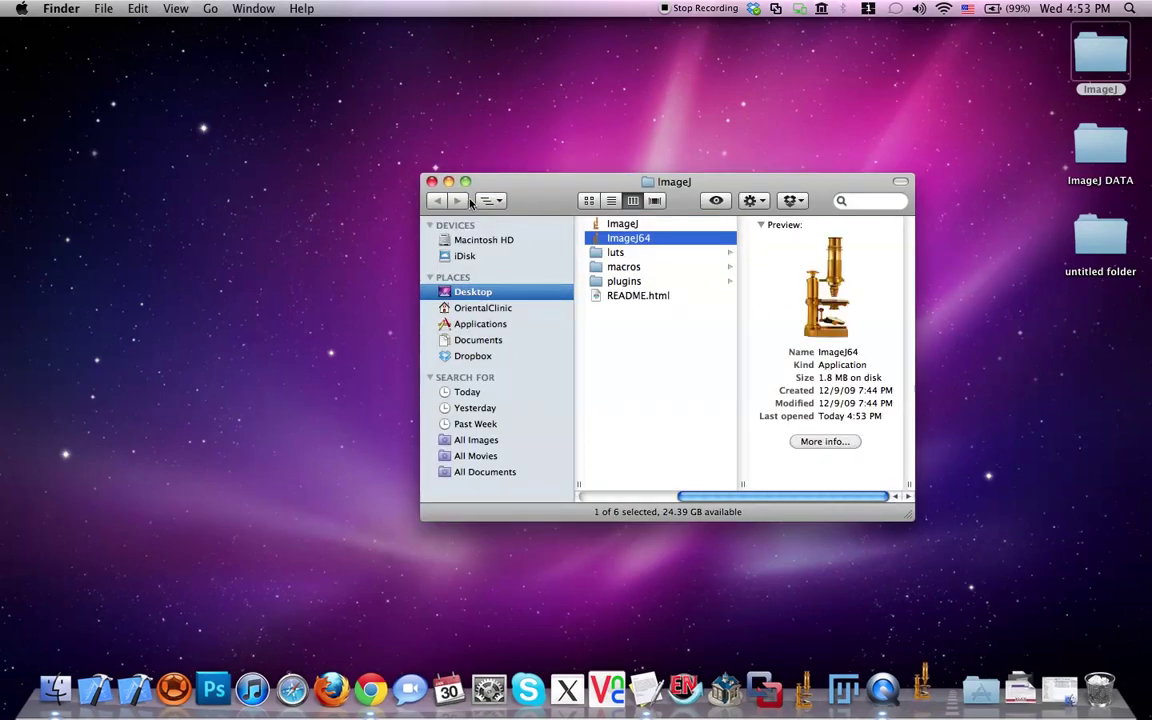
{"action": "left_click", "coordinate": [432, 182]}
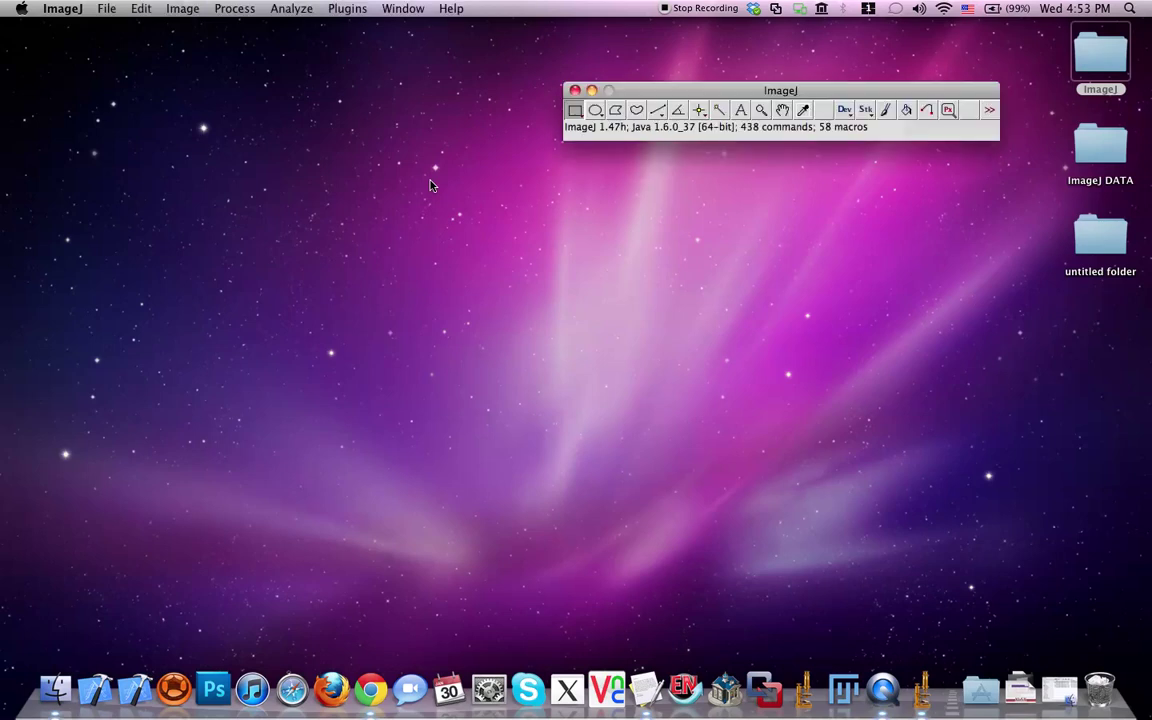
{"action": "left_click_drag", "start_coordinate": [676, 94], "coordinate": [628, 125]}
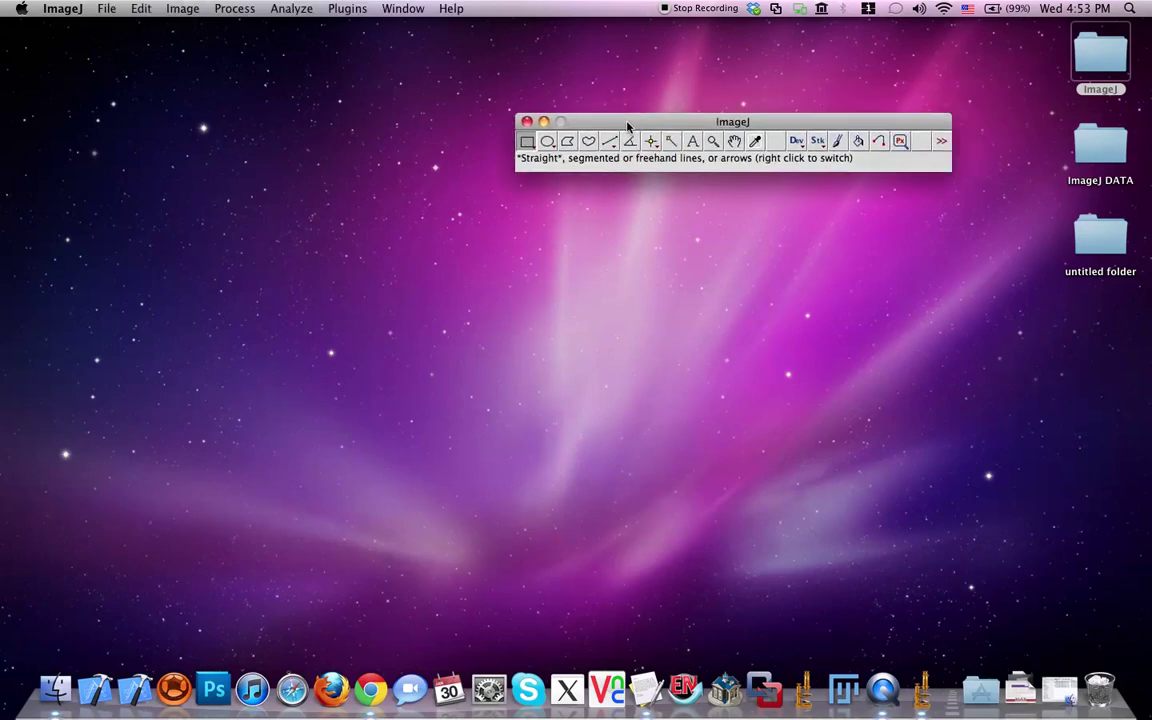
- Open the Fluorescent Cells sample image and arrange it so that it does not overlap the ImageJ toolbar window
{"action": "left_click", "coordinate": [107, 9]}
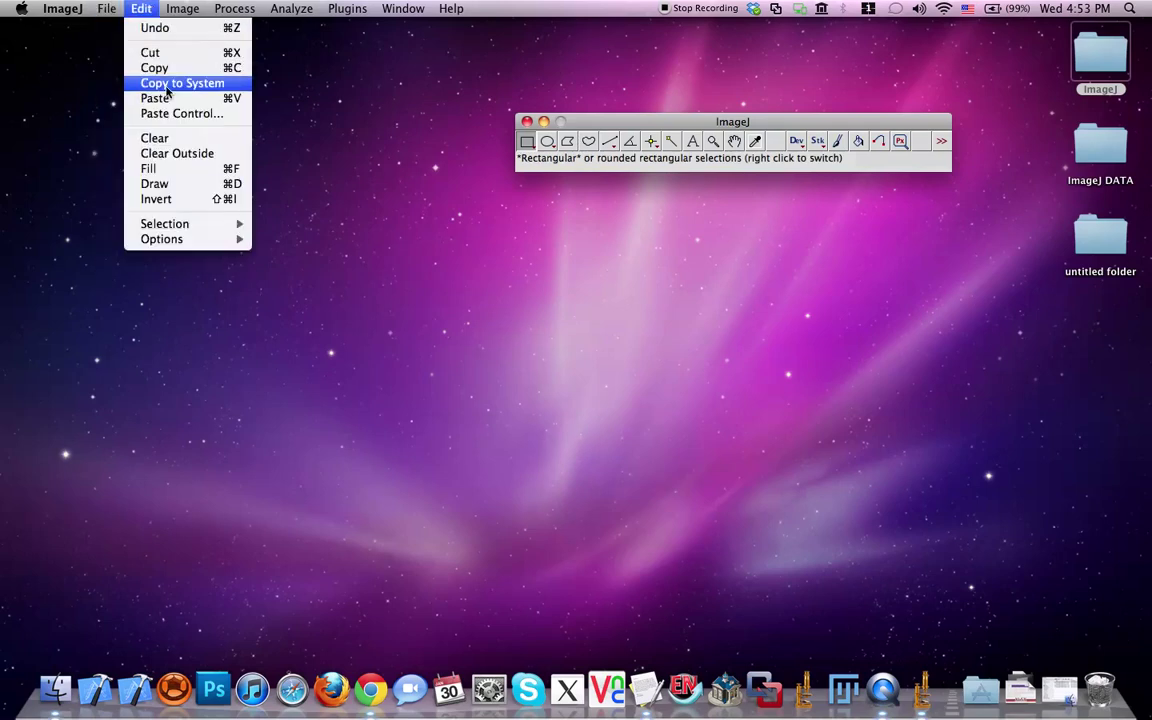
{"action": "mouse_move", "coordinate": [145, 73]}
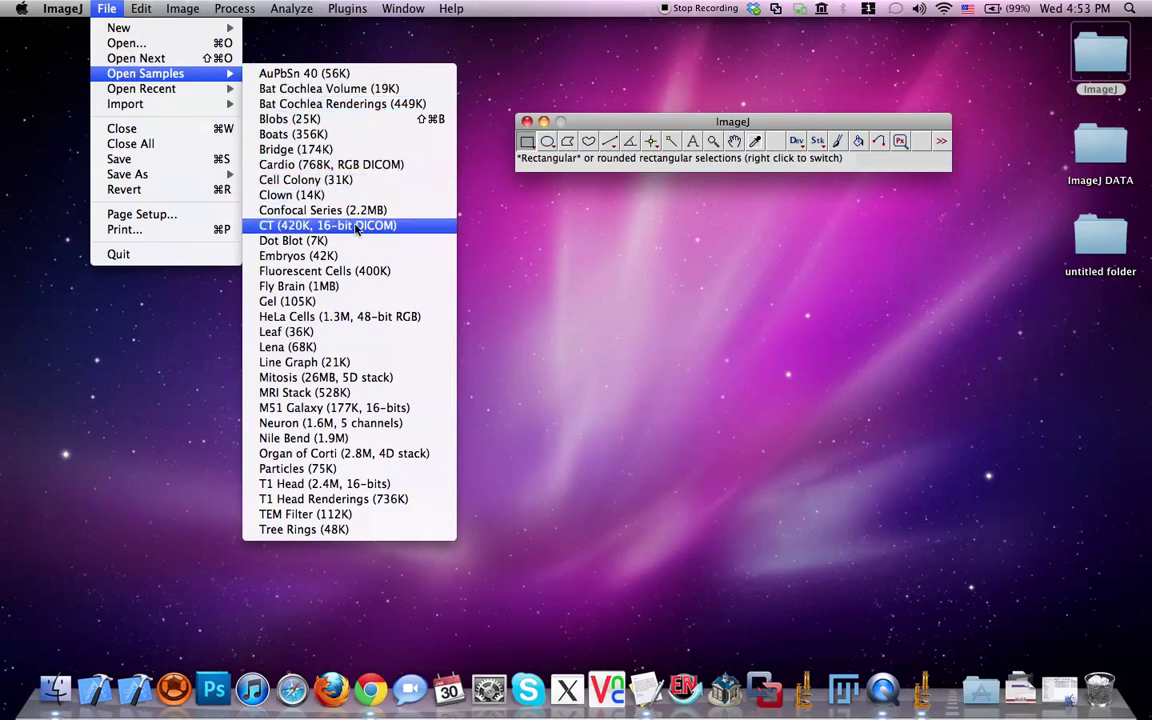
{"action": "left_click", "coordinate": [334, 271]}
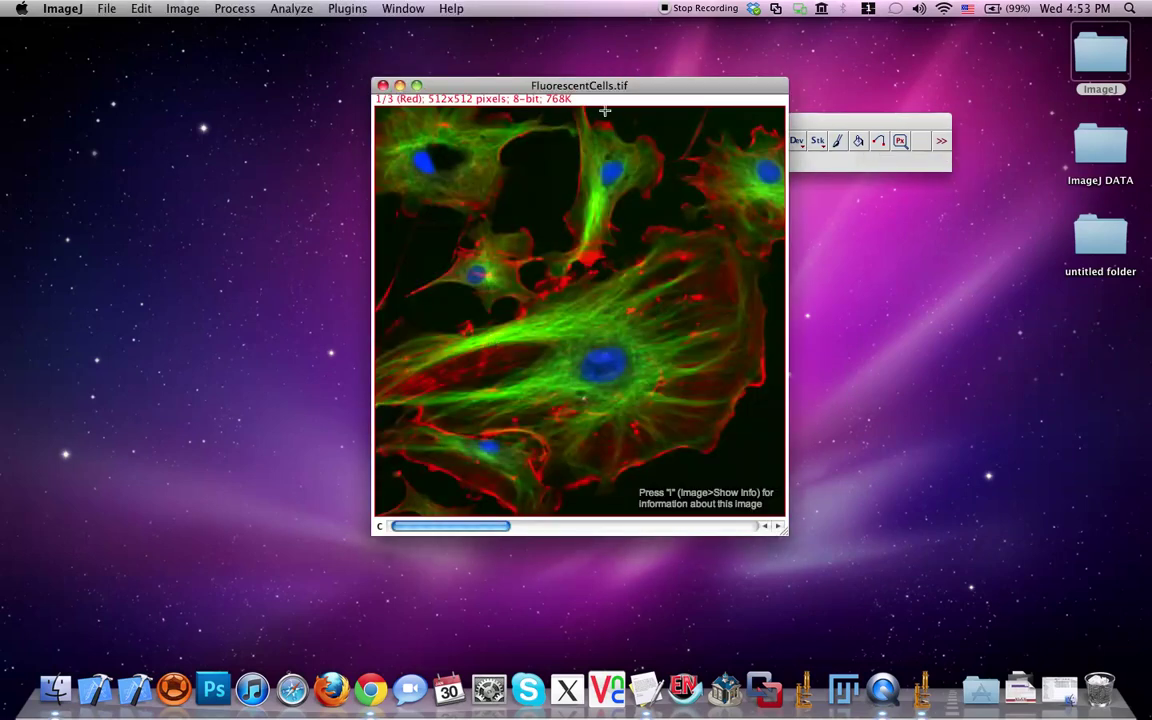
{"action": "mouse_move", "coordinate": [630, 88]}
{"action": "left_mouse_down"}
{"action": "mouse_move", "coordinate": [634, 137]}
{"action": "mouse_move", "coordinate": [585, 118]}
{"action": "mouse_move", "coordinate": [613, 73]}
{"action": "left_mouse_up"}
{"action": "left_click_drag", "start_coordinate": [579, 162], "coordinate": [614, 155]}
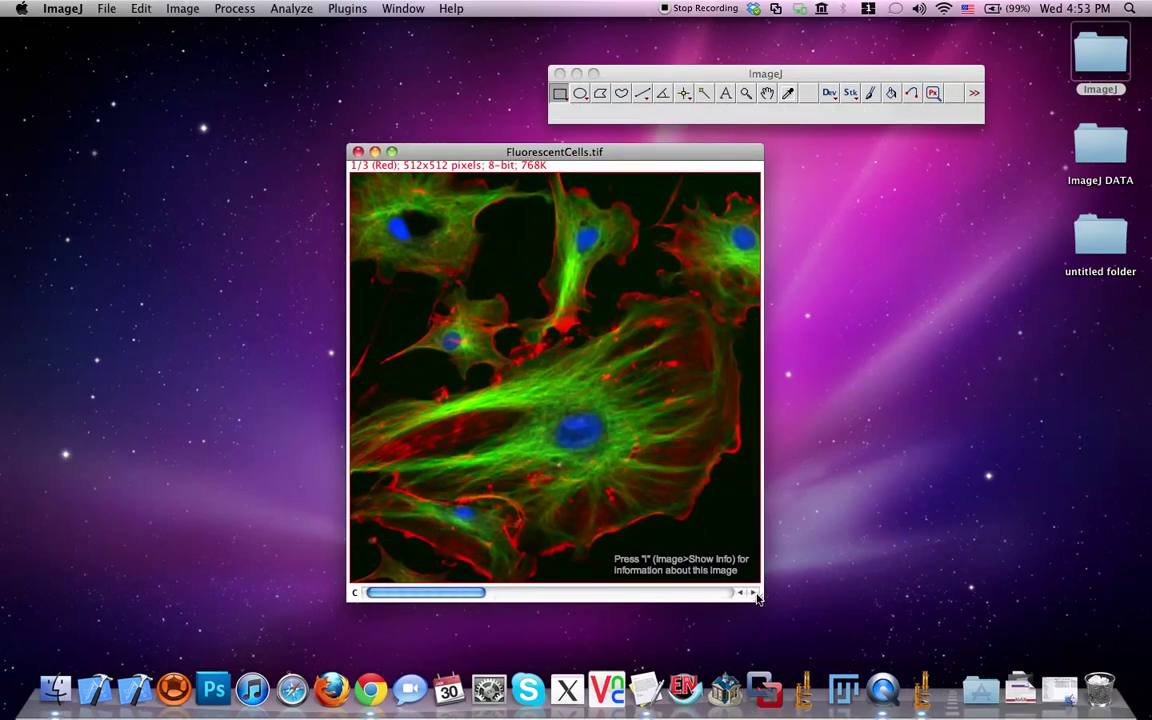
- Look through the red, green and blue channels of FluorescentCells.tif, ending on the red channel
{"action": "left_click", "coordinate": [658, 593]}
{"action": "left_click", "coordinate": [658, 593]}
{"action": "left_click_drag", "start_coordinate": [658, 593], "coordinate": [465, 594]}
{"action": "key", "text": "Right"}
{"action": "key", "text": "Right"}
{"action": "key", "text": "Left"}
{"action": "key", "text": "Left"}
{"action": "key", "text": "Right"}
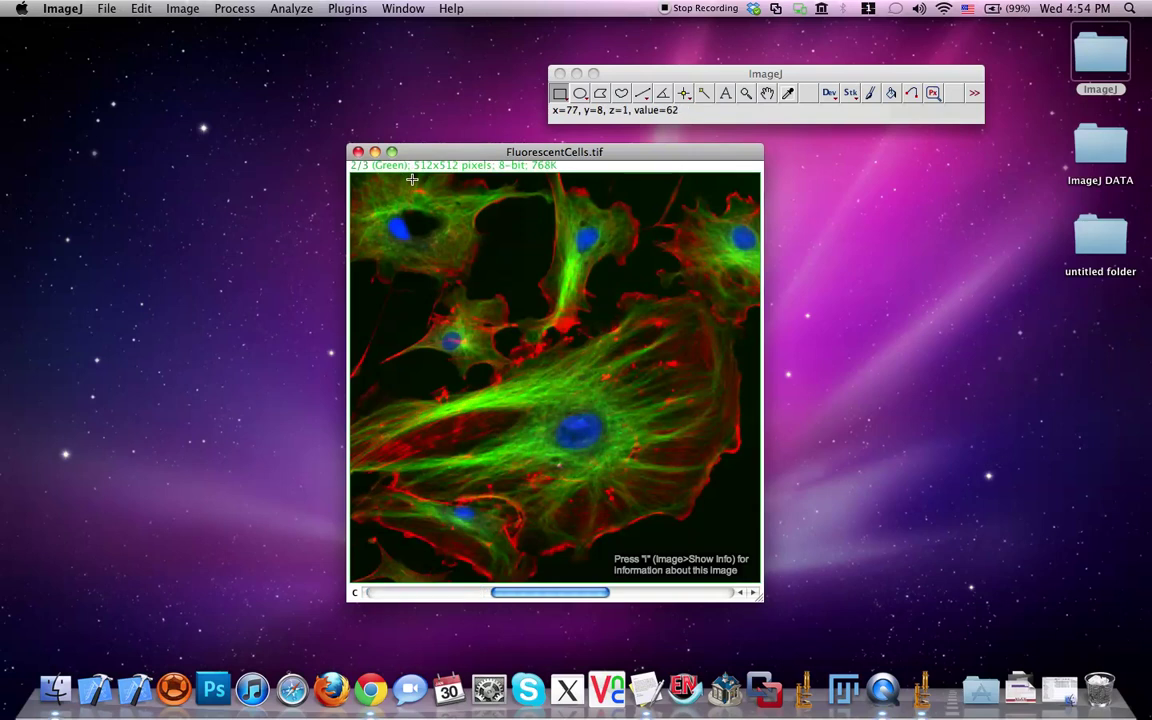
{"action": "key", "text": "Right"}
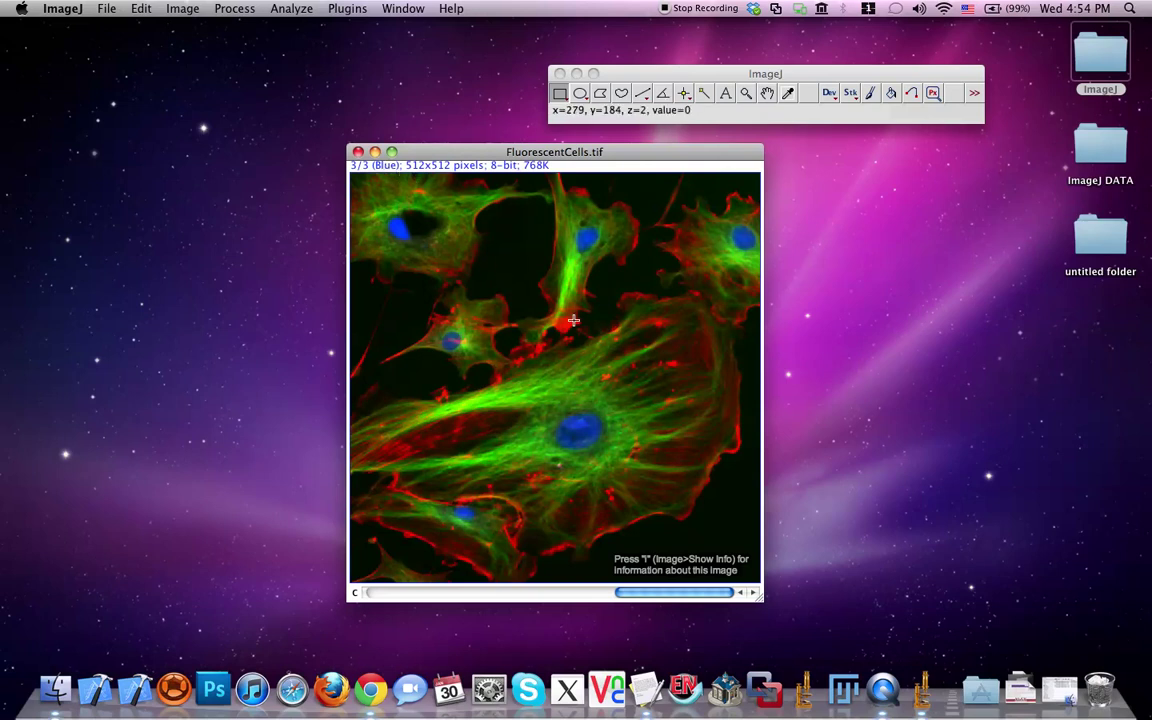
{"action": "key", "text": "Left"}
{"action": "key", "text": "Left"}
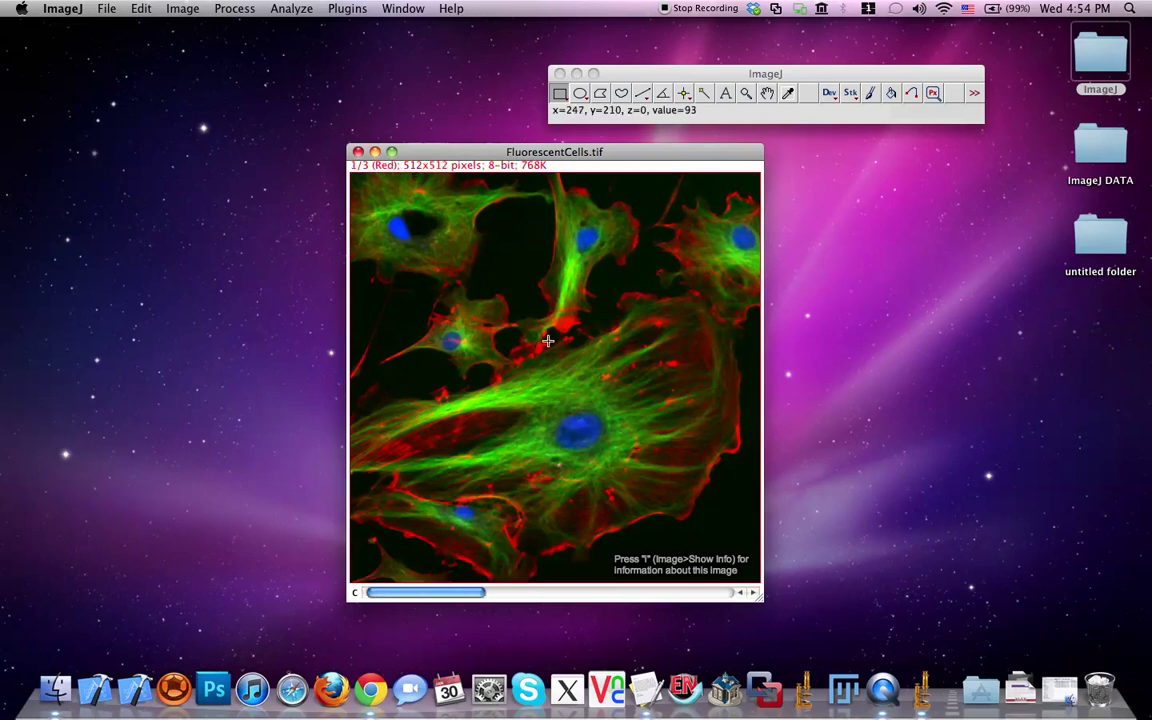
- Split FluorescentCells.tif into its separate colour channels and spread out the C1, C2 and C3 image windows
{"action": "left_click_drag", "start_coordinate": [515, 158], "coordinate": [525, 155]}
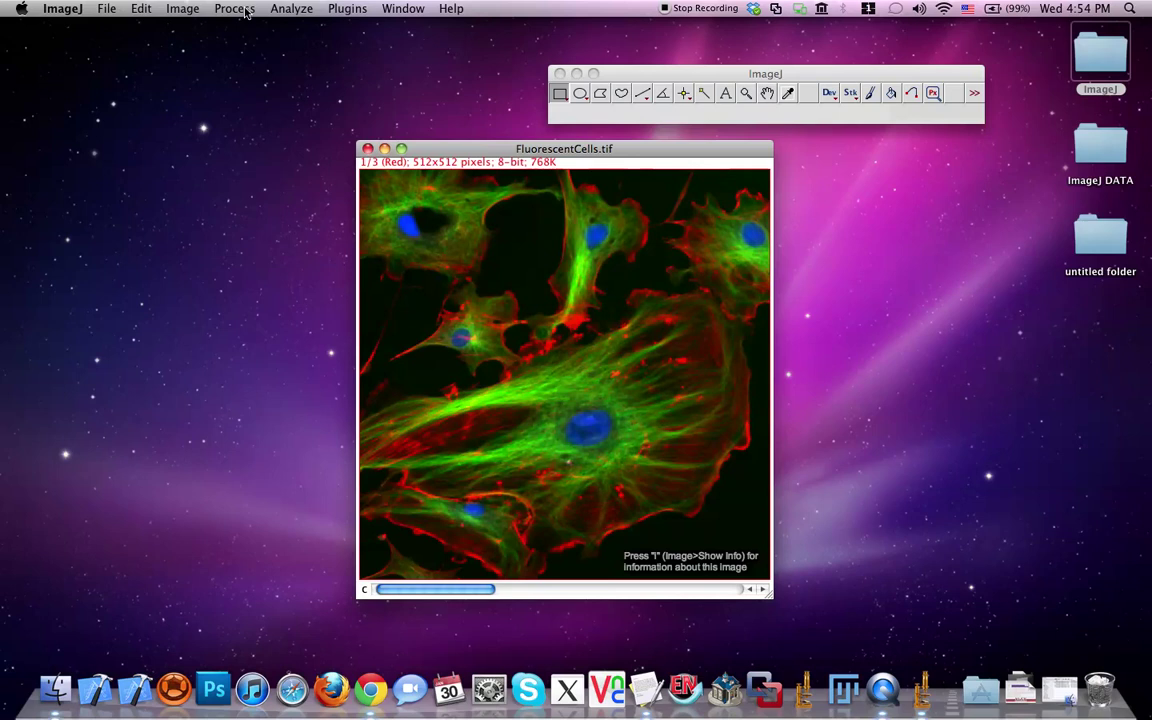
{"action": "left_click", "coordinate": [182, 10]}
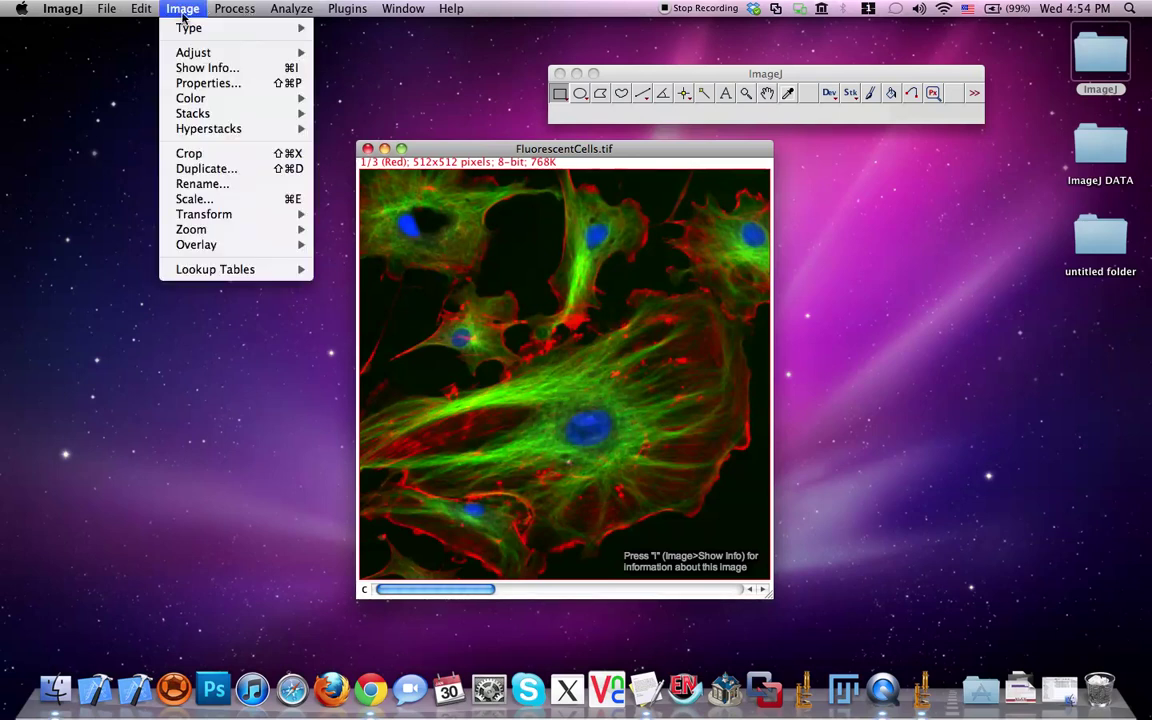
{"action": "mouse_move", "coordinate": [190, 96]}
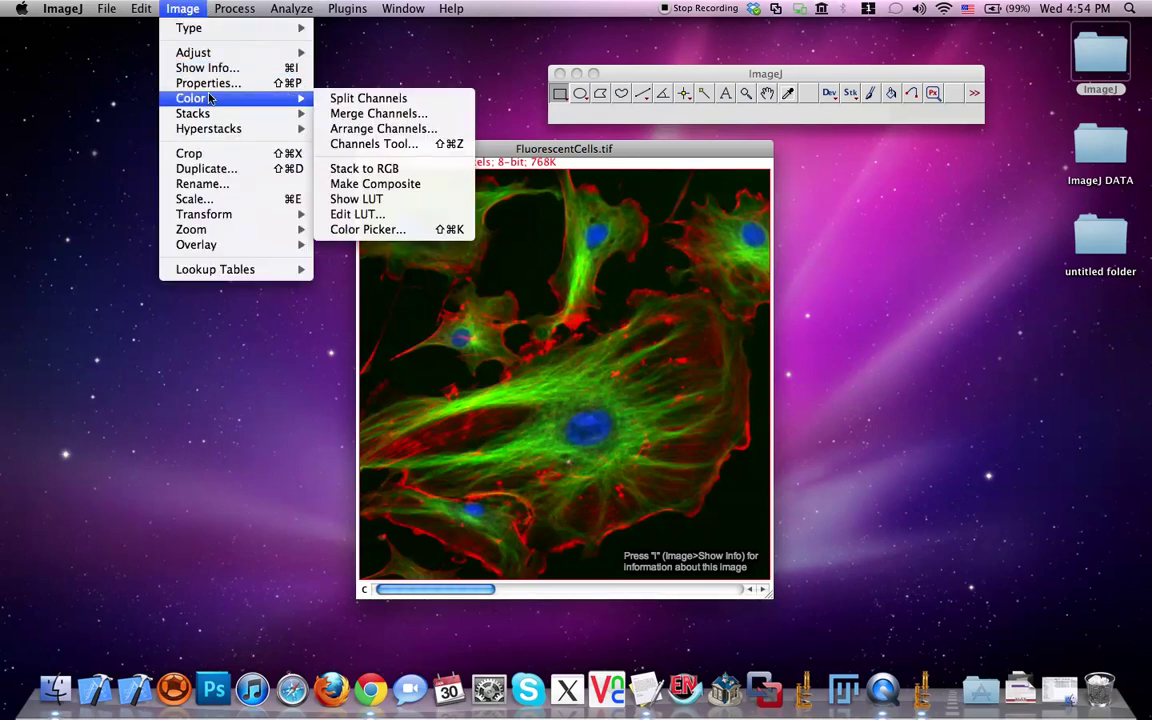
{"action": "left_click", "coordinate": [381, 103]}
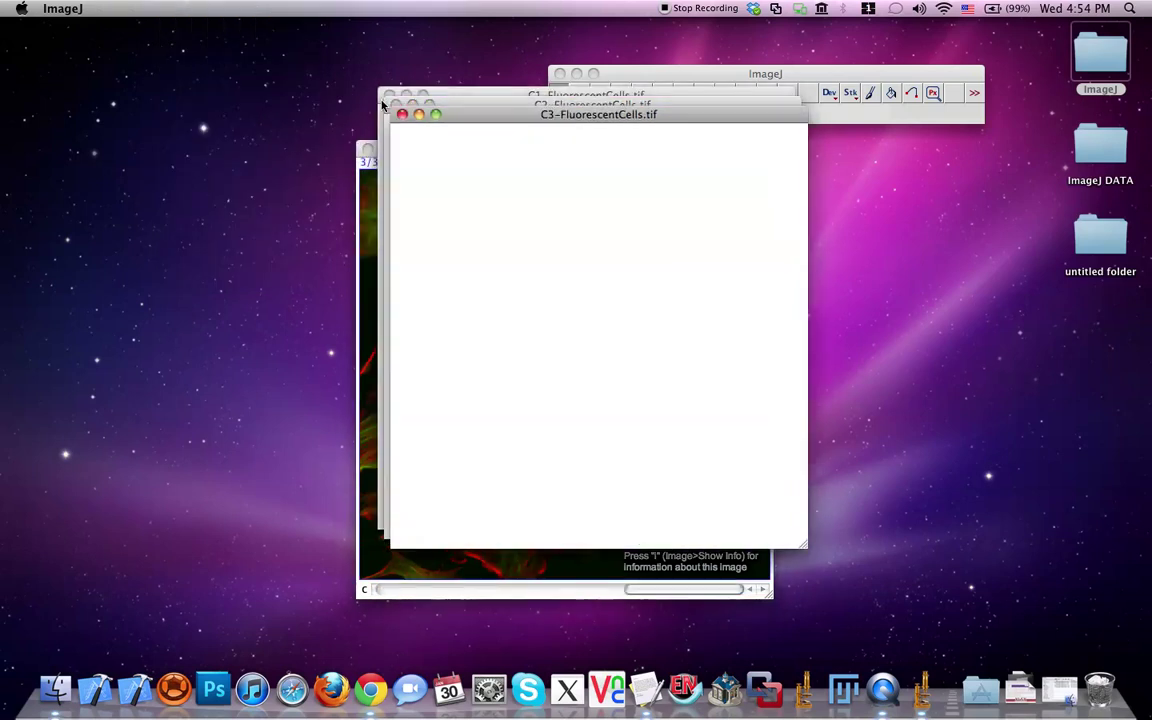
{"action": "left_click_drag", "start_coordinate": [519, 118], "coordinate": [806, 190]}
{"action": "left_click_drag", "start_coordinate": [617, 105], "coordinate": [320, 198]}
{"action": "left_click_drag", "start_coordinate": [476, 95], "coordinate": [464, 38]}
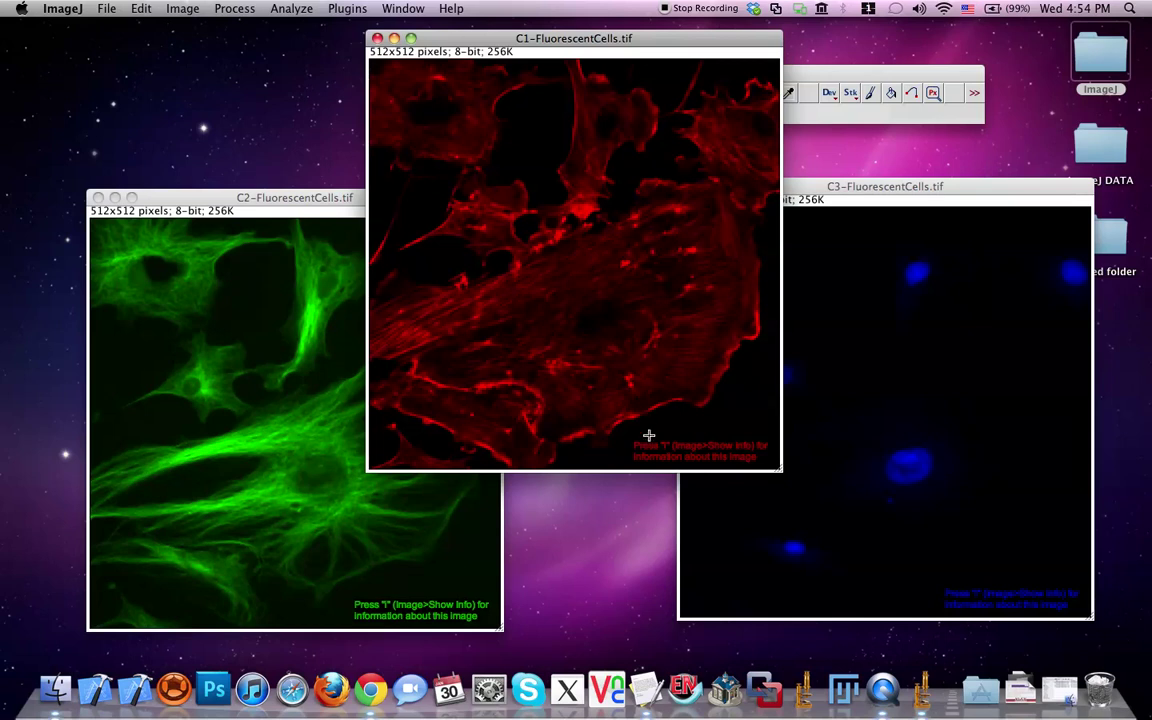
- Merge C1-, C2- and C3-FluorescentCells.tif as the red, green and blue channels of a composite image
{"action": "left_click", "coordinate": [182, 9]}
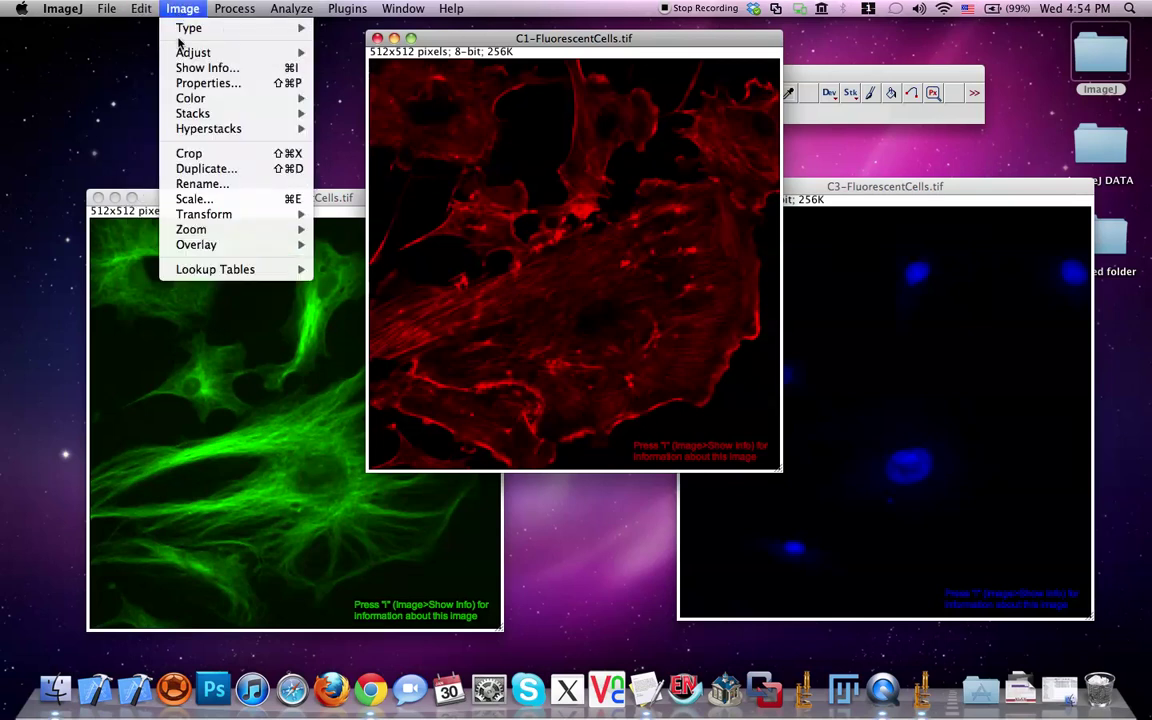
{"action": "mouse_move", "coordinate": [285, 98]}
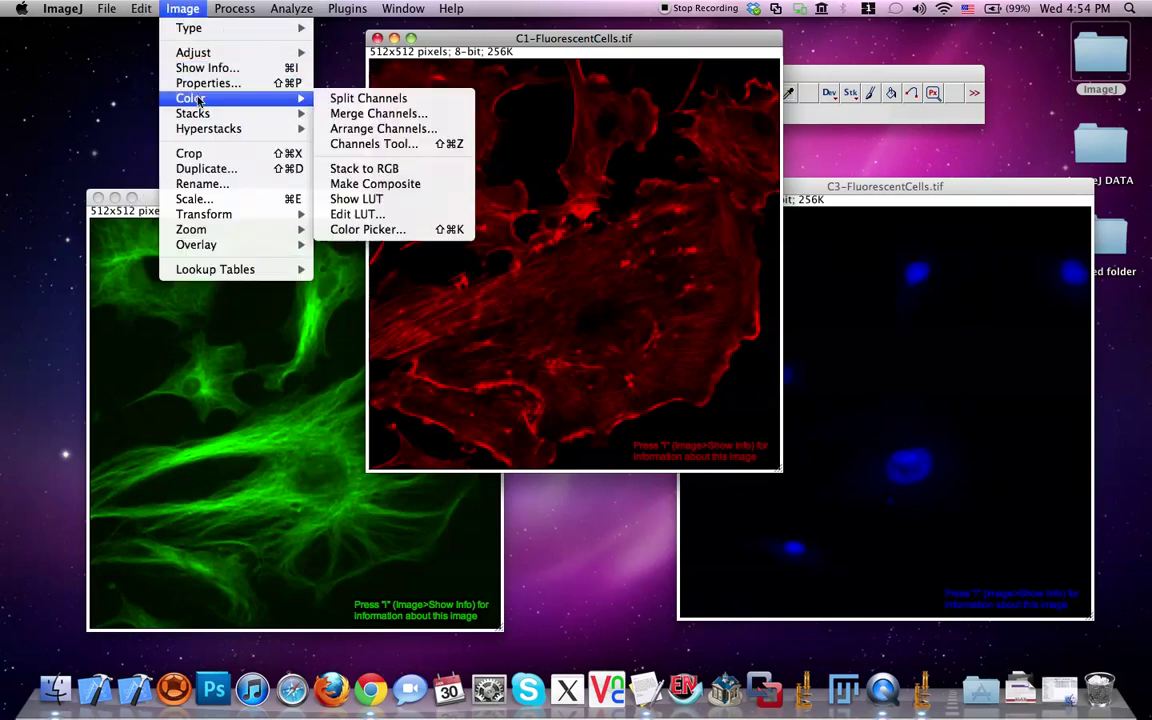
{"action": "left_click", "coordinate": [392, 116]}
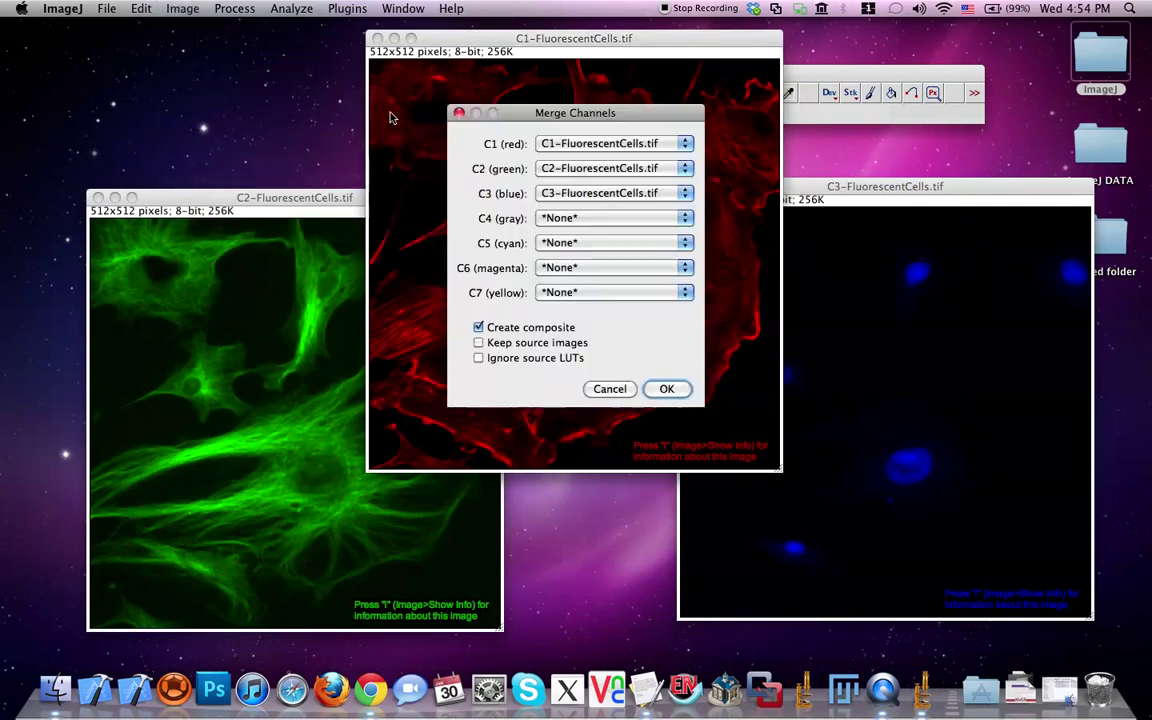
{"action": "left_click", "coordinate": [573, 144]}
{"action": "left_click", "coordinate": [573, 144]}
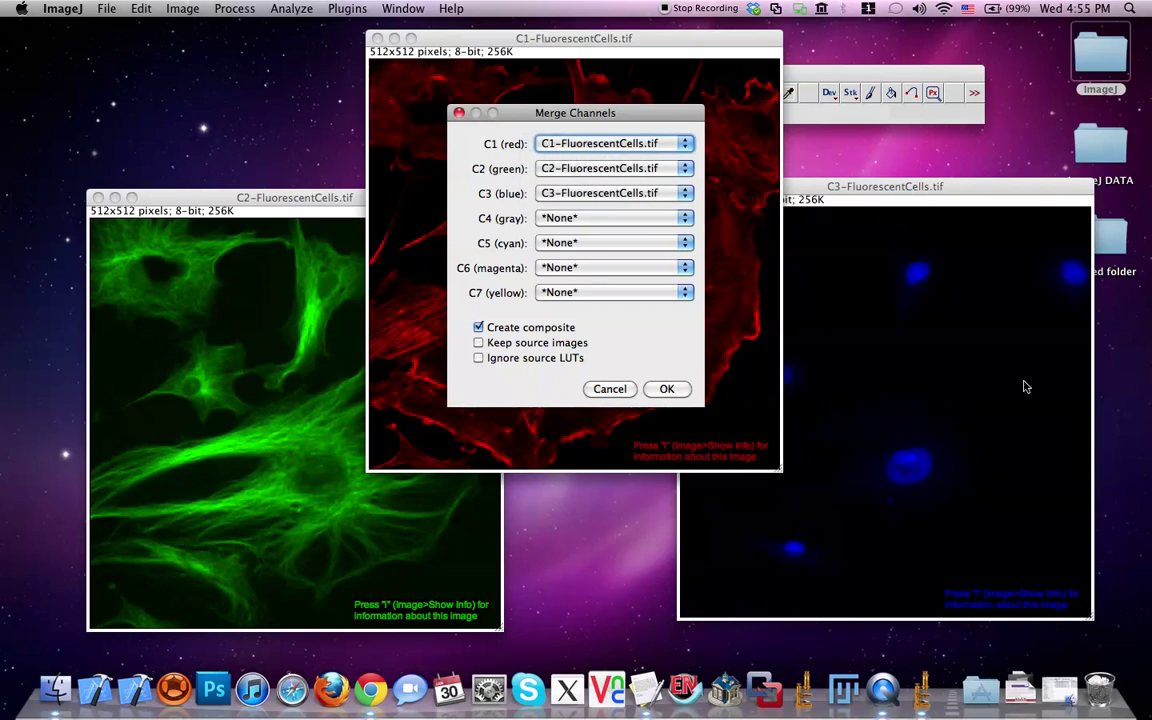
{"action": "left_click", "coordinate": [666, 390]}
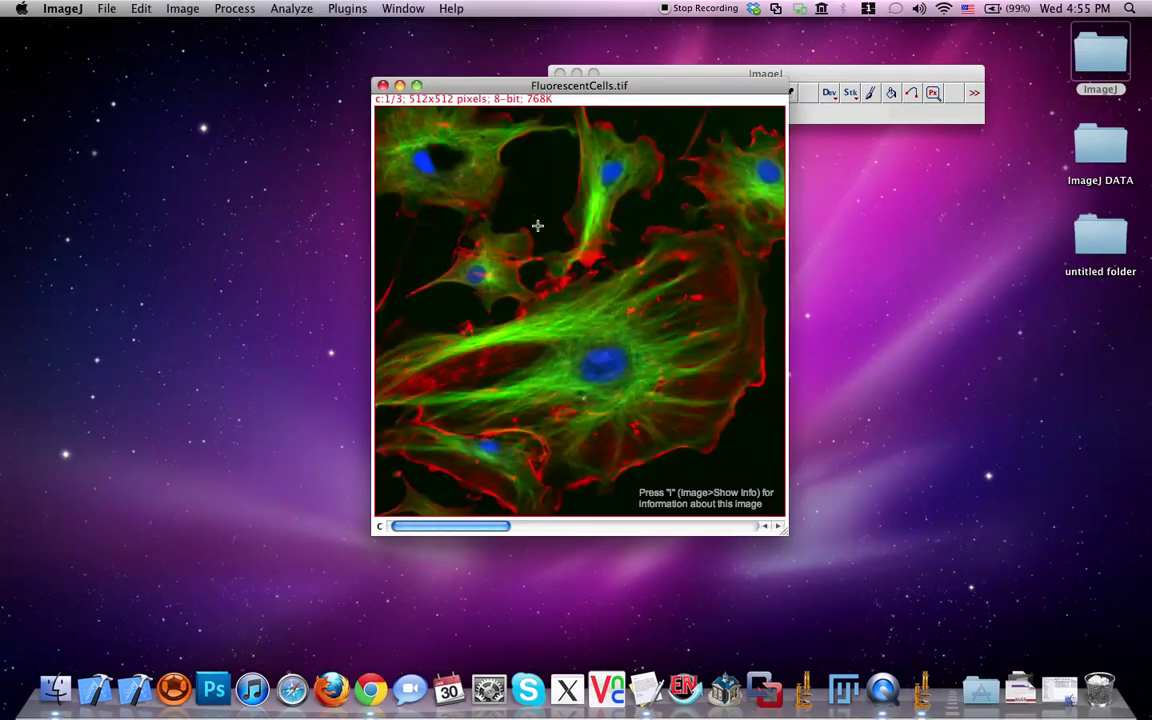
- Split the merged composite back into separate channels and spread out the three channel windows and the ImageJ toolbar window
{"action": "left_click_drag", "start_coordinate": [430, 88], "coordinate": [393, 121]}
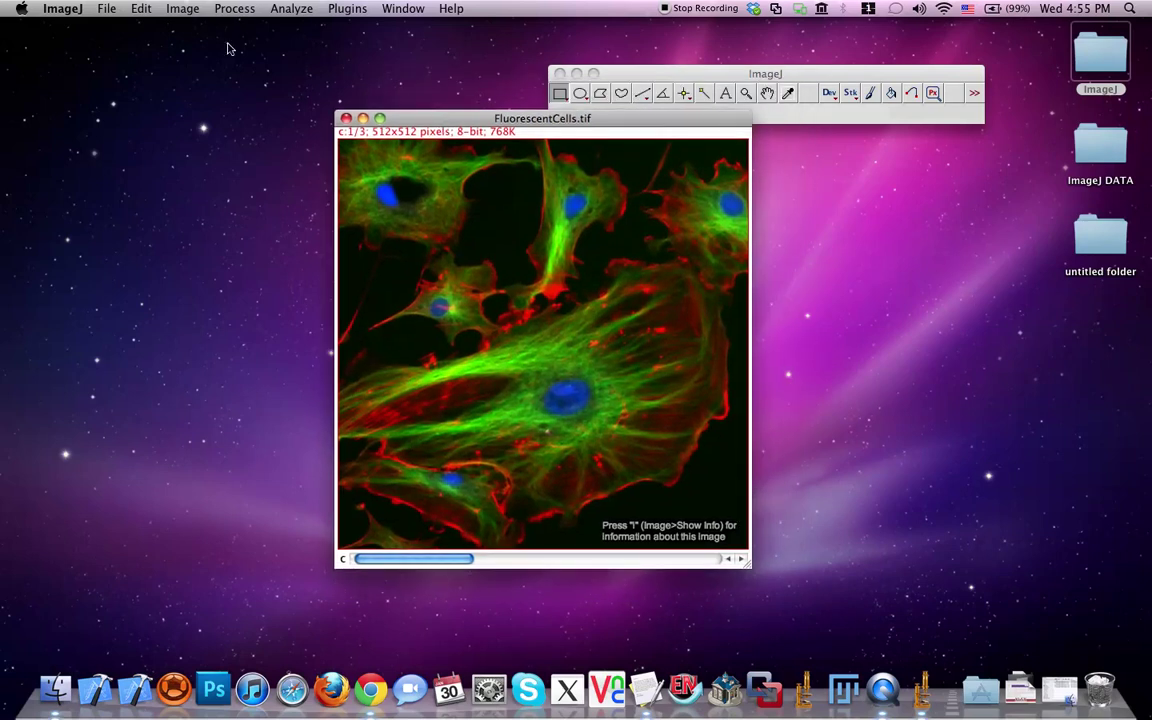
{"action": "left_click", "coordinate": [176, 9]}
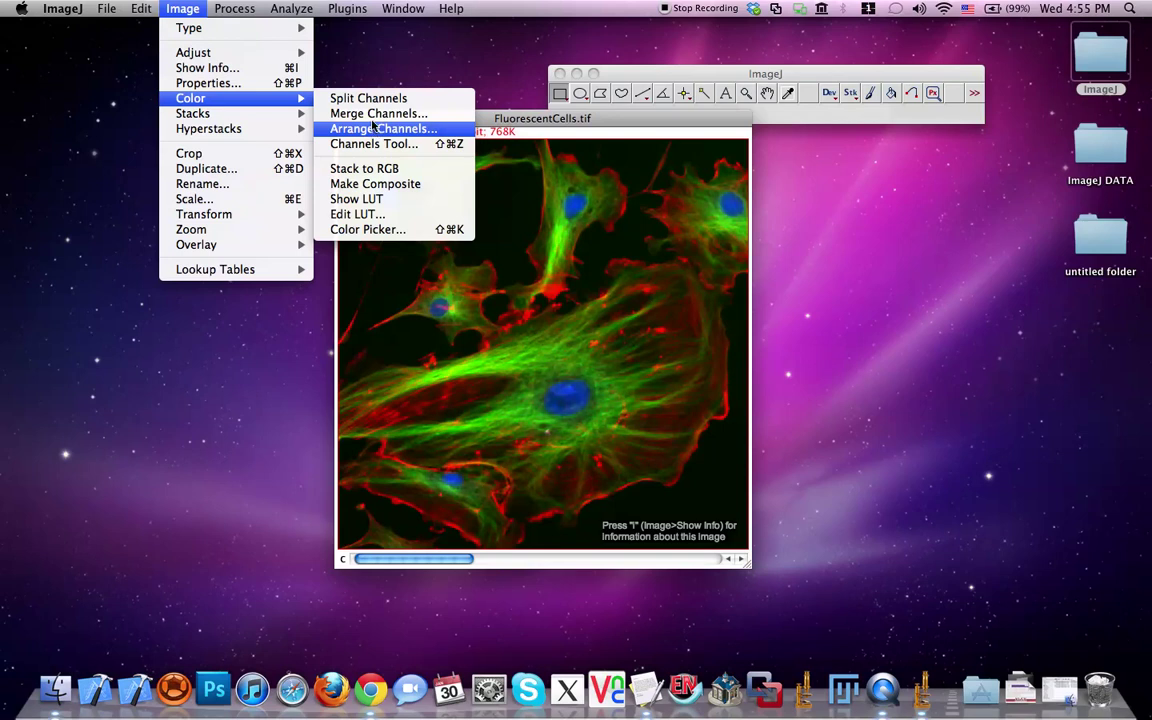
{"action": "left_click", "coordinate": [338, 96]}
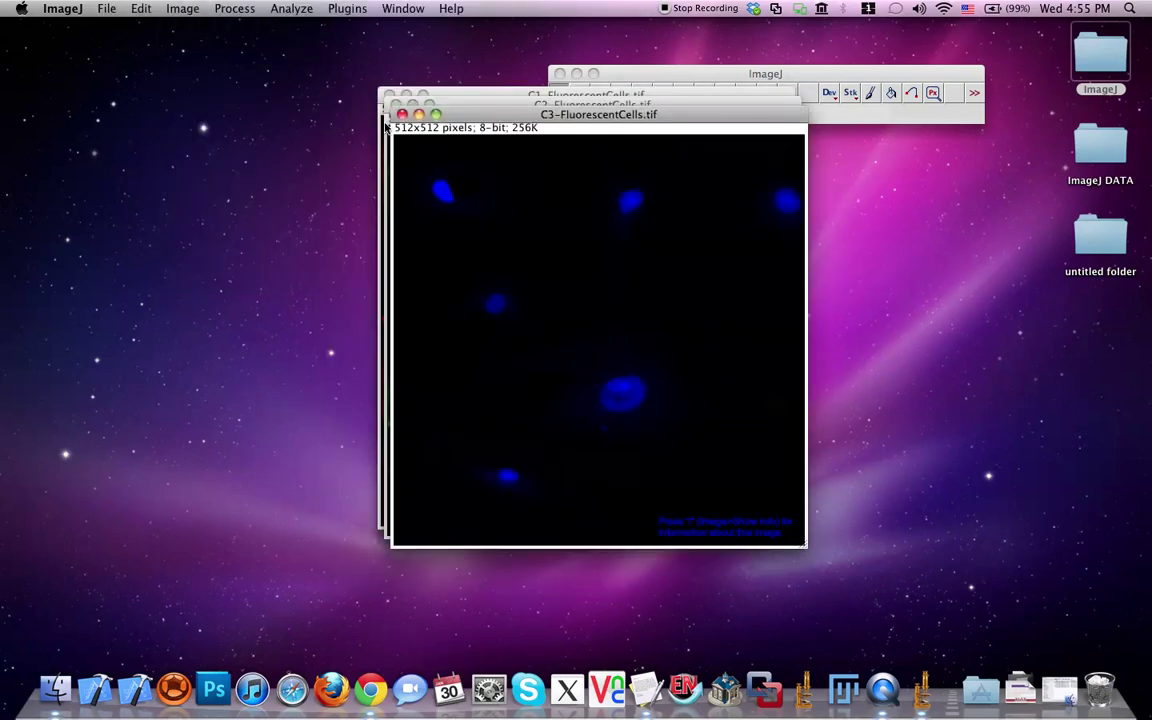
{"action": "left_click_drag", "start_coordinate": [455, 112], "coordinate": [700, 175]}
{"action": "left_click_drag", "start_coordinate": [570, 106], "coordinate": [273, 176]}
{"action": "left_click_drag", "start_coordinate": [500, 95], "coordinate": [485, 125]}
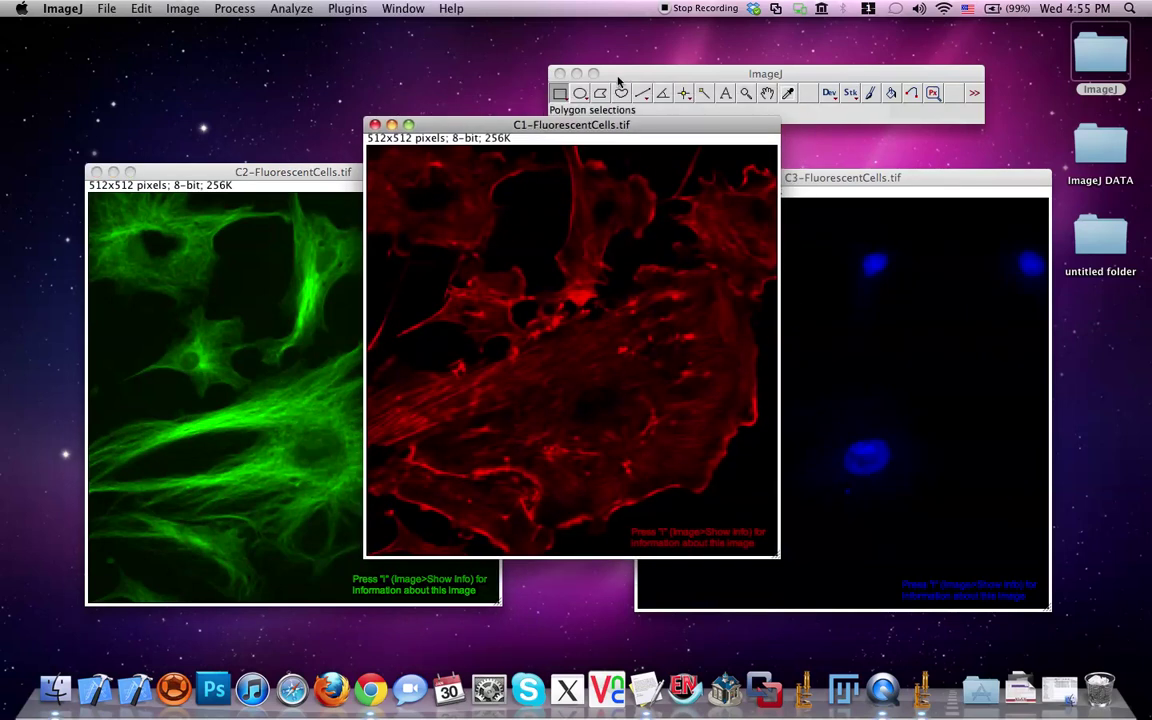
{"action": "left_click_drag", "start_coordinate": [625, 74], "coordinate": [654, 56]}
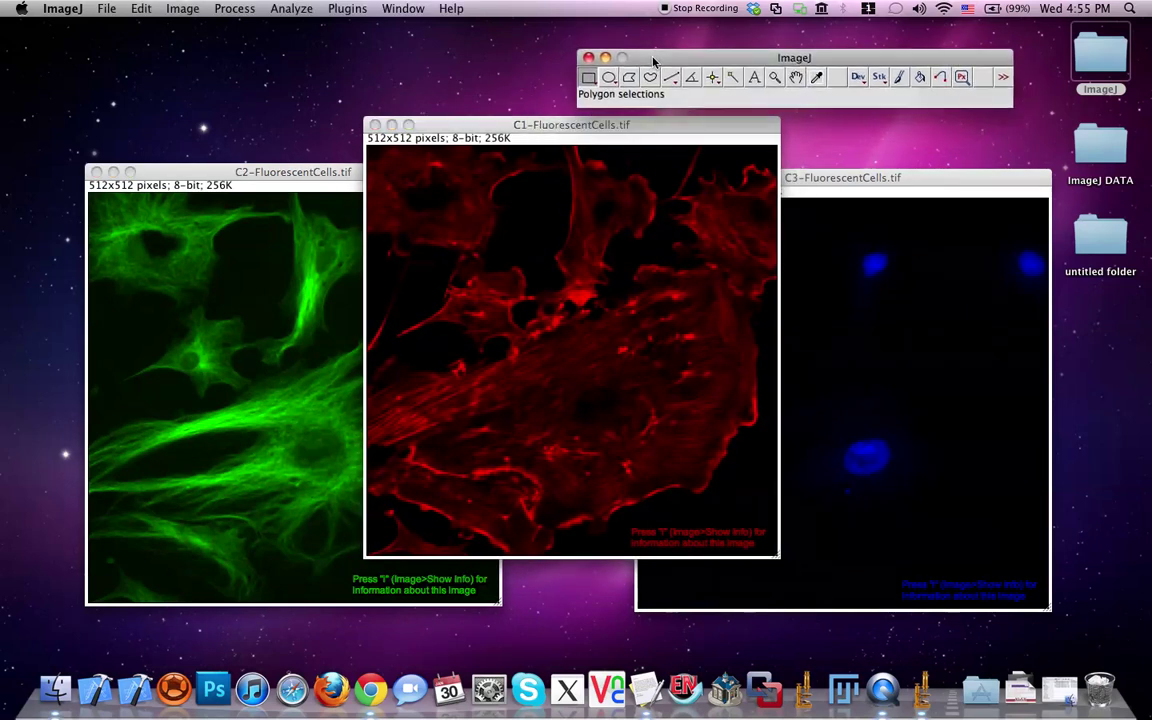
- Open the Blobs sample image and place its window over the right part of the red channel image
{"action": "left_click", "coordinate": [104, 9]}
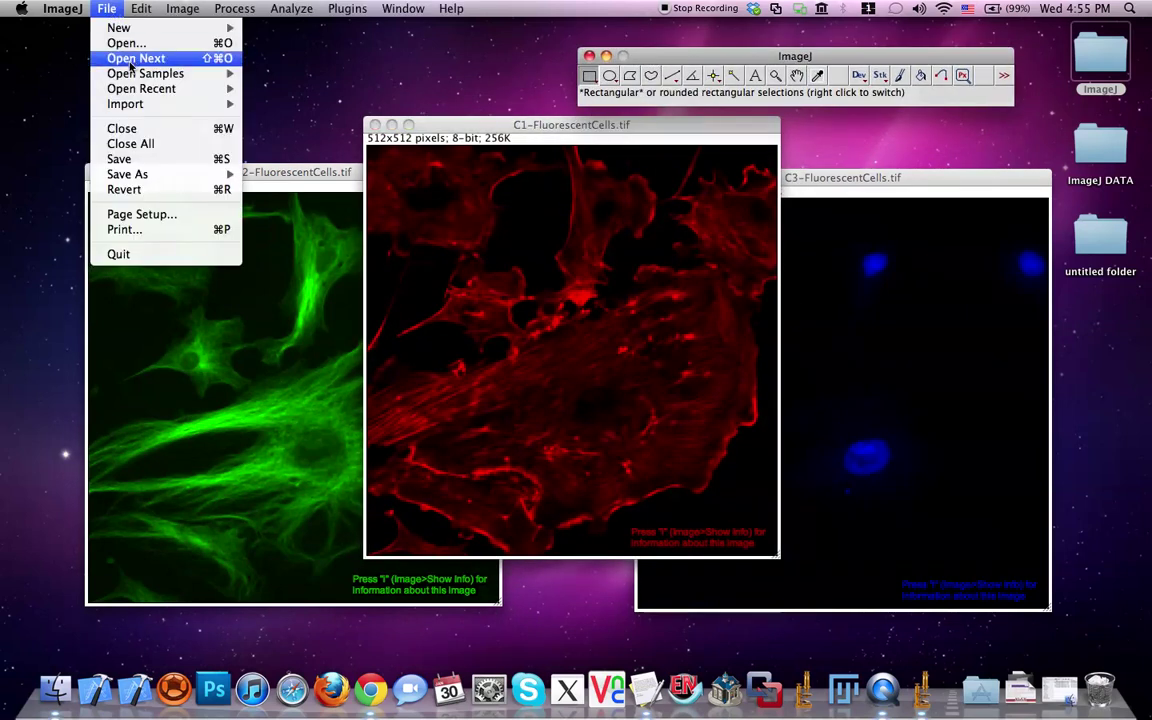
{"action": "mouse_move", "coordinate": [150, 73]}
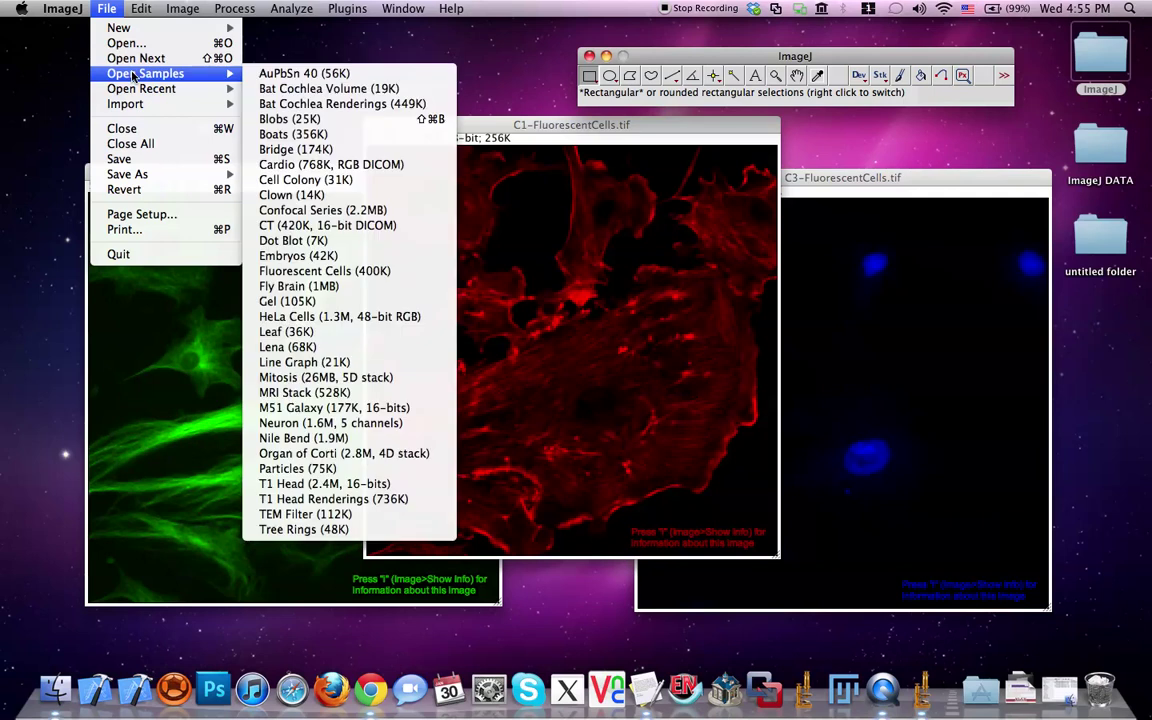
{"action": "left_click", "coordinate": [352, 125]}
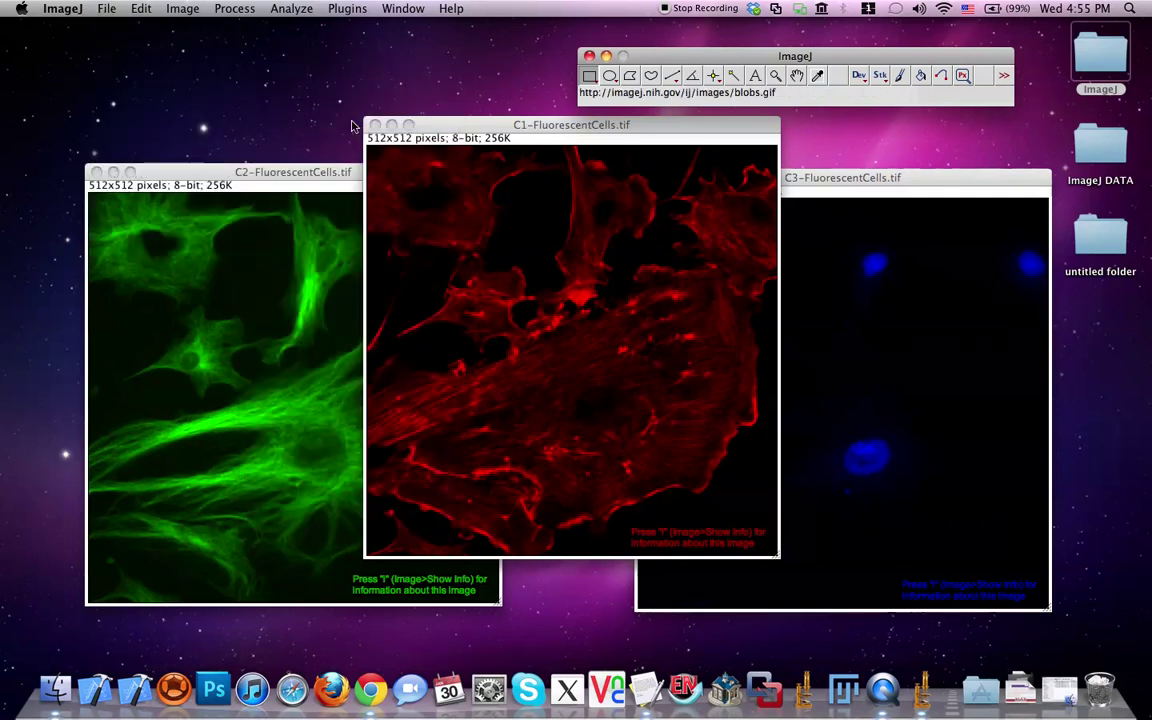
{"action": "left_click_drag", "start_coordinate": [441, 122], "coordinate": [806, 140]}
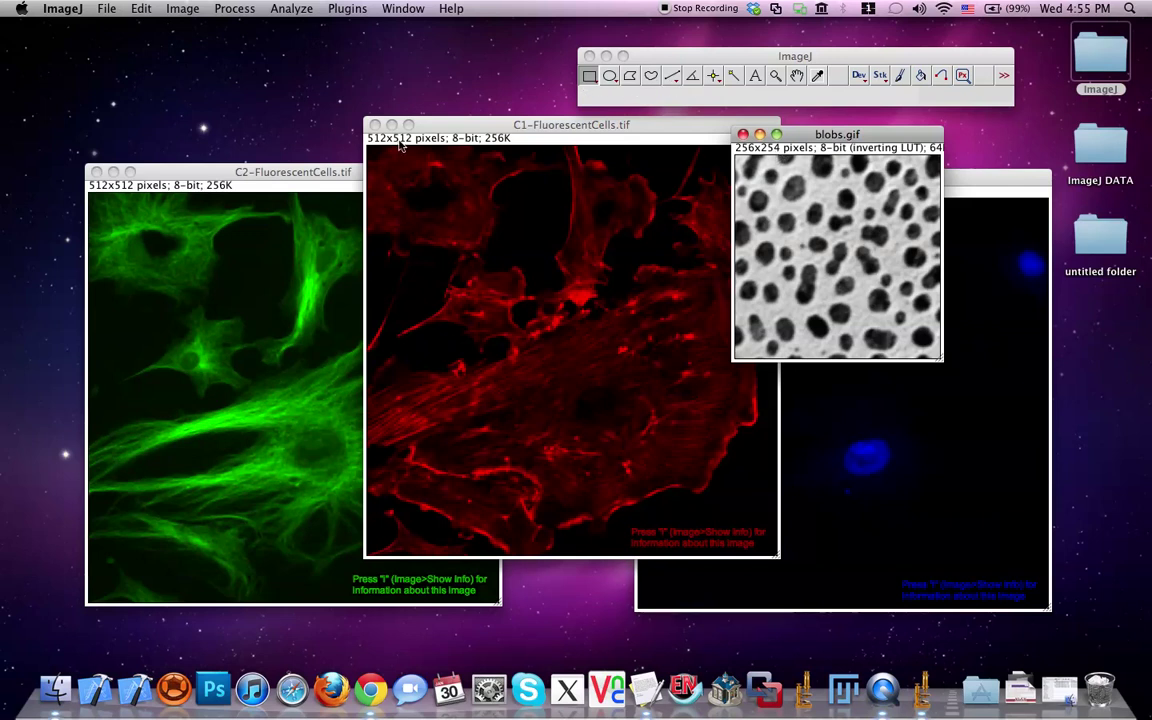
- Try to merge the three fluorescent cell channels with blobs.gif as the gray C4 channel of a composite
{"action": "left_click", "coordinate": [180, 9]}
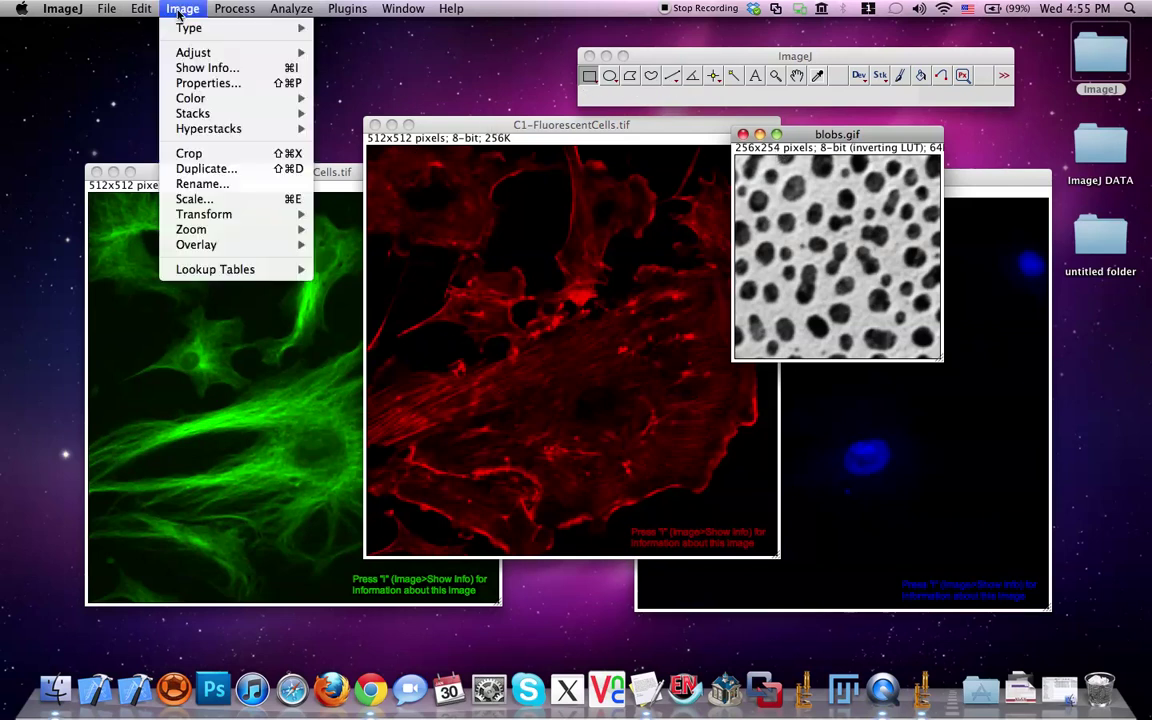
{"action": "mouse_move", "coordinate": [200, 98]}
{"action": "left_click", "coordinate": [370, 112]}
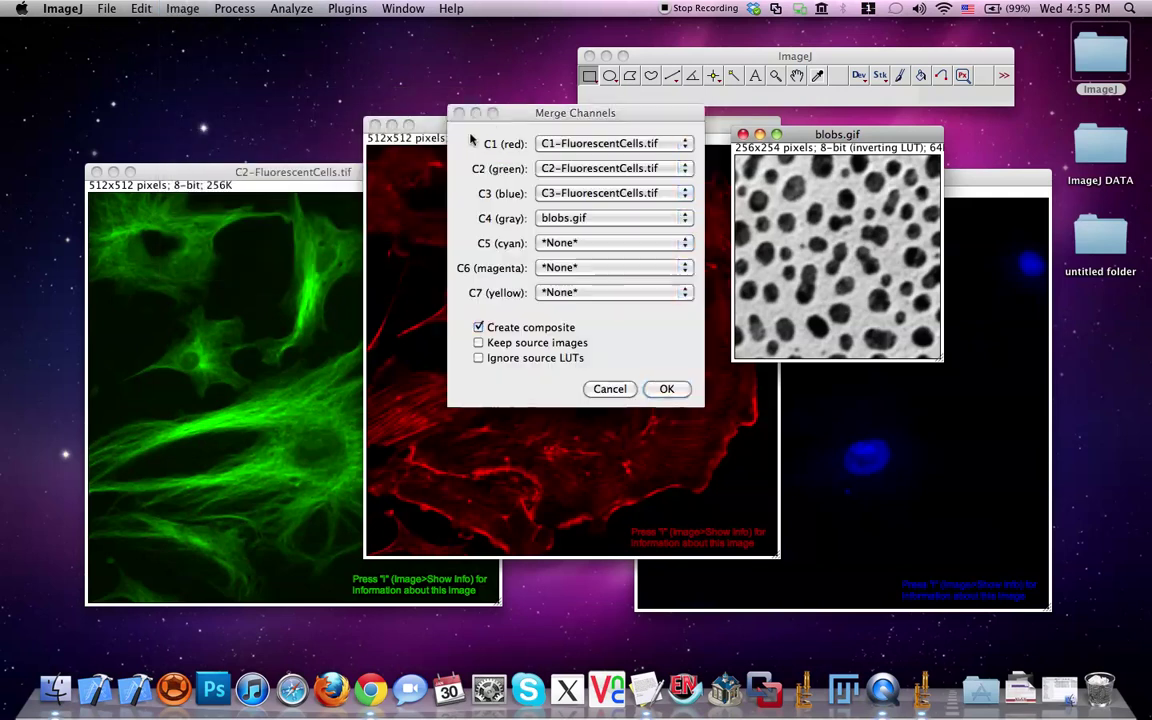
{"action": "left_click", "coordinate": [584, 221]}
{"action": "left_click", "coordinate": [586, 223]}
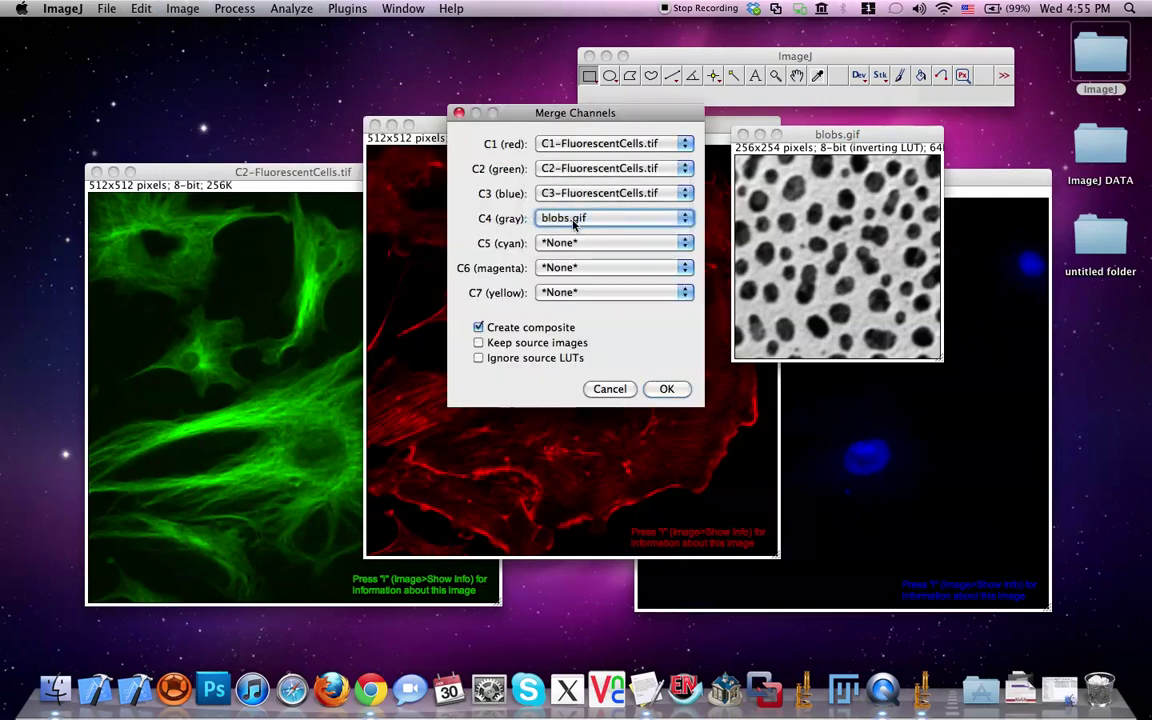
{"action": "left_click", "coordinate": [666, 389]}
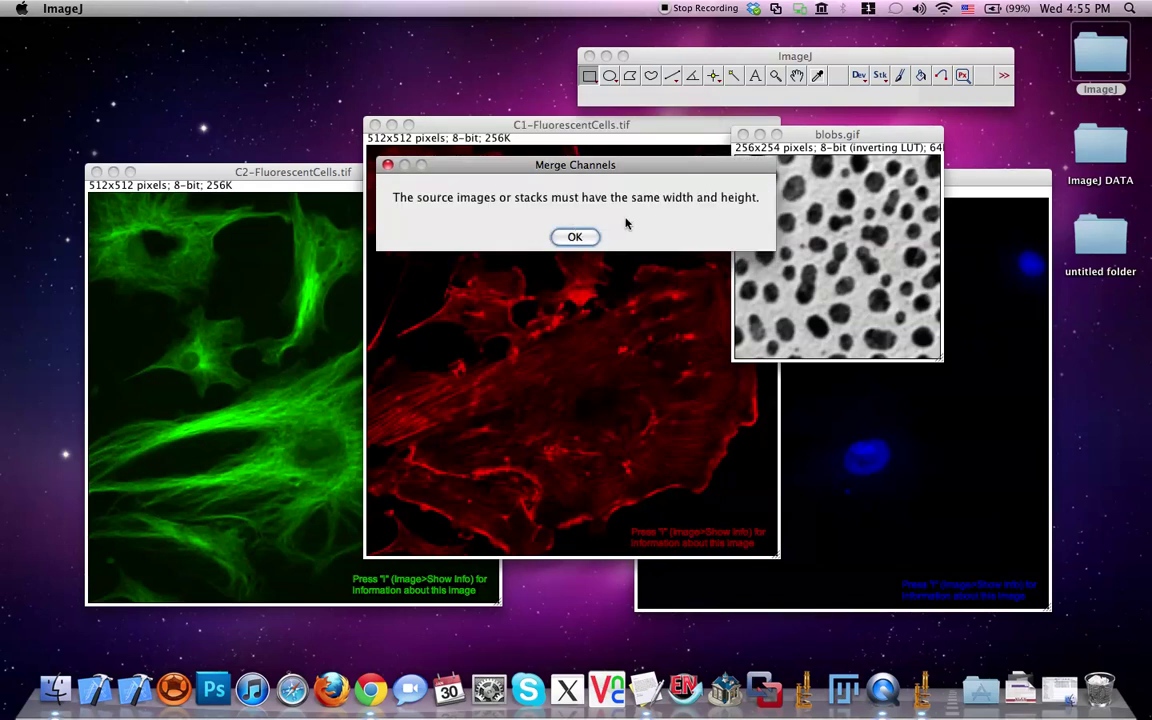
{"action": "left_click", "coordinate": [576, 238]}
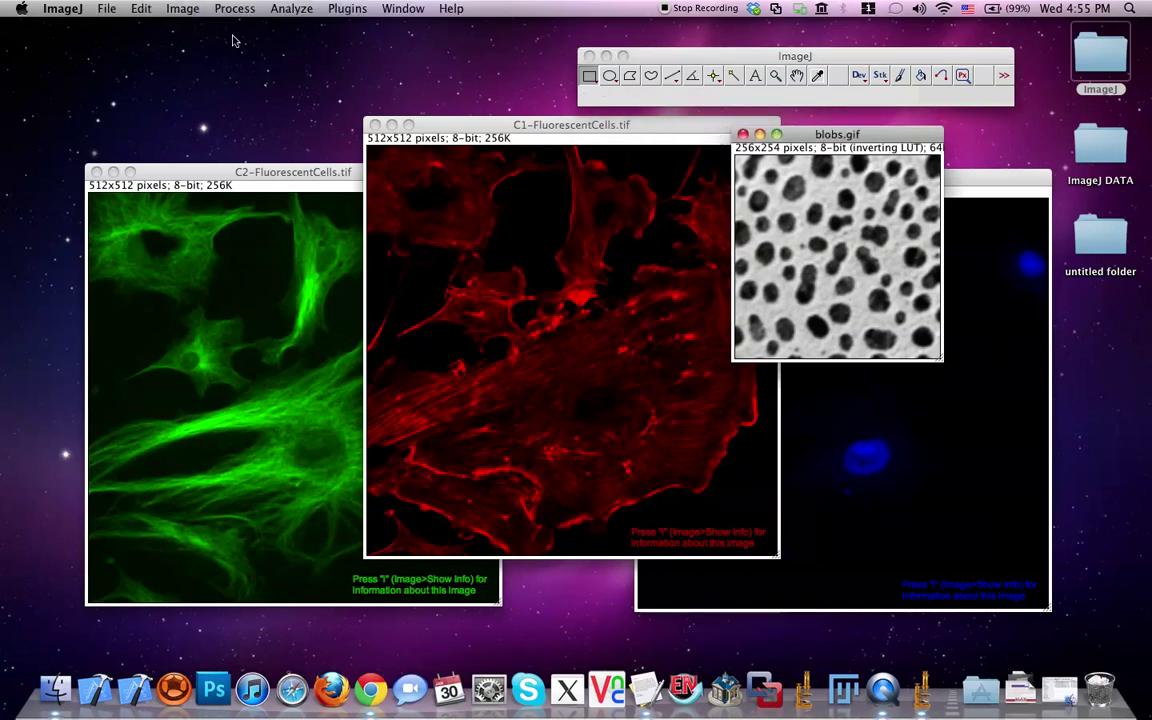
- Scale the blobs image to 512 by 512 pixels with bilinear interpolation into a new window titled blobs-1.gif
{"action": "left_click", "coordinate": [182, 9]}
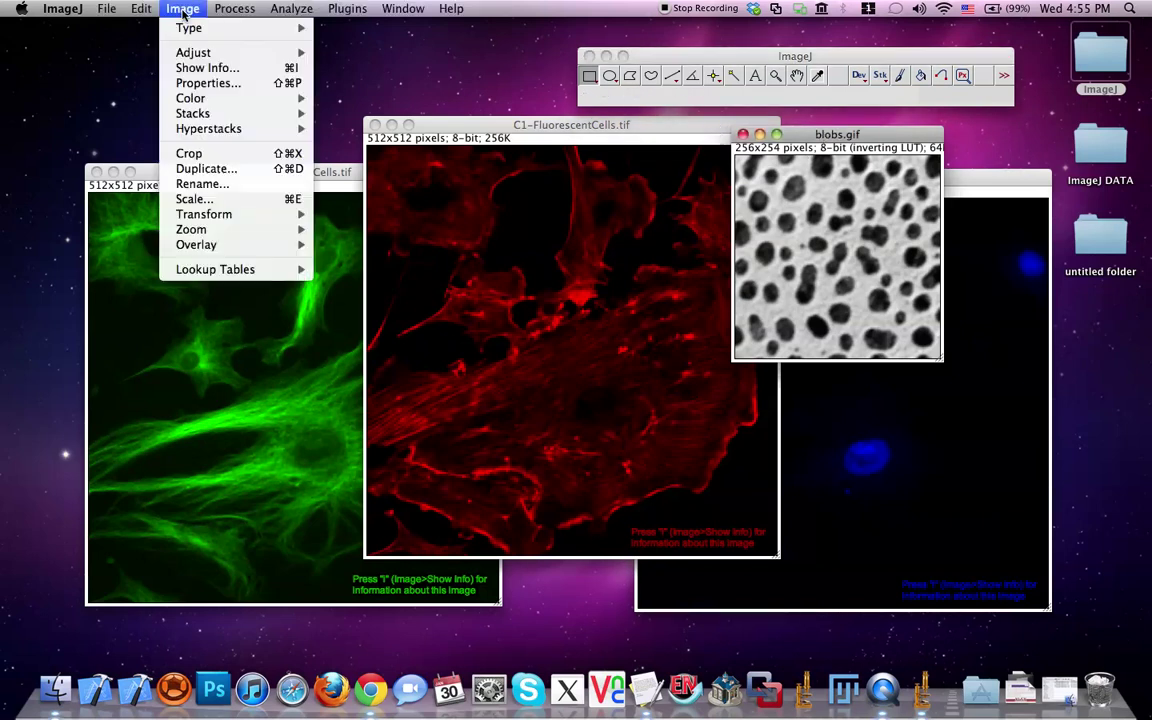
{"action": "left_click", "coordinate": [238, 200]}
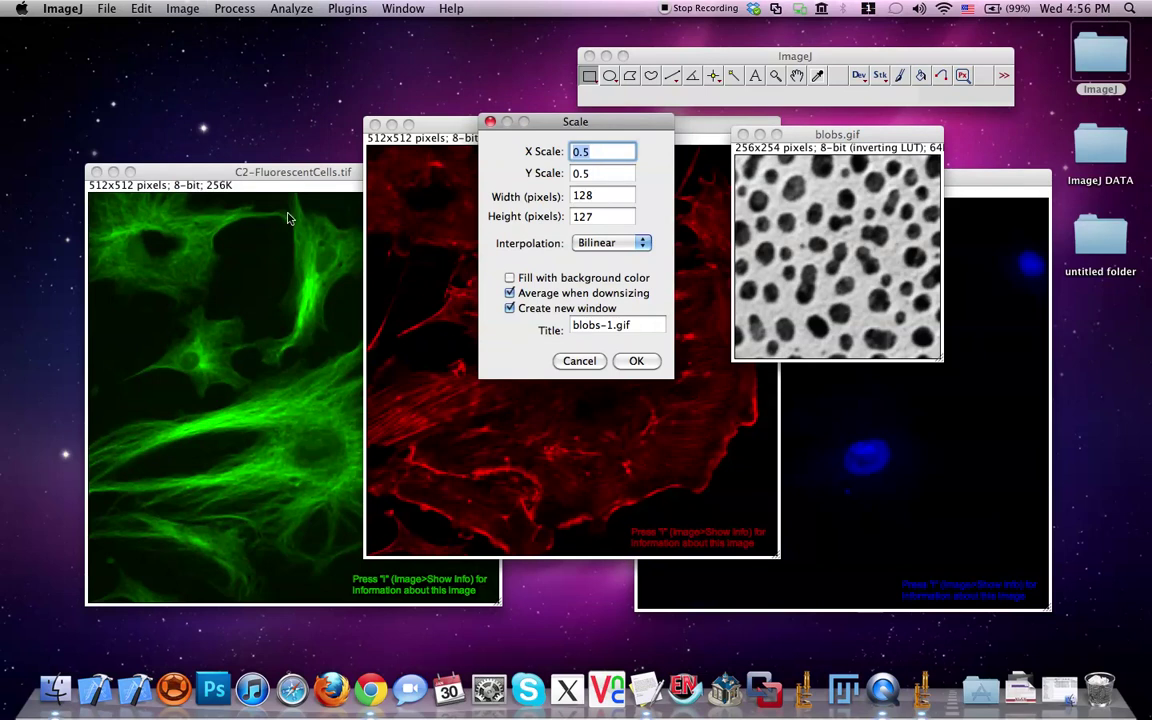
{"action": "left_click_drag", "start_coordinate": [519, 117], "coordinate": [527, 246]}
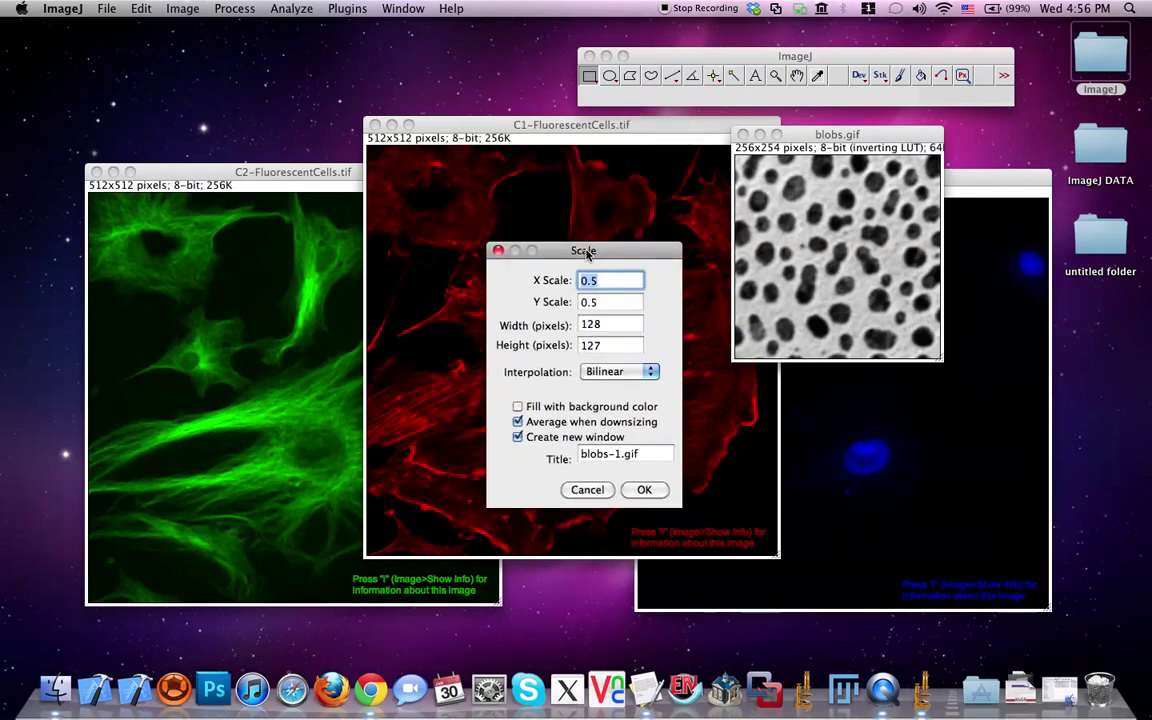
{"action": "double_click", "coordinate": [602, 324]}
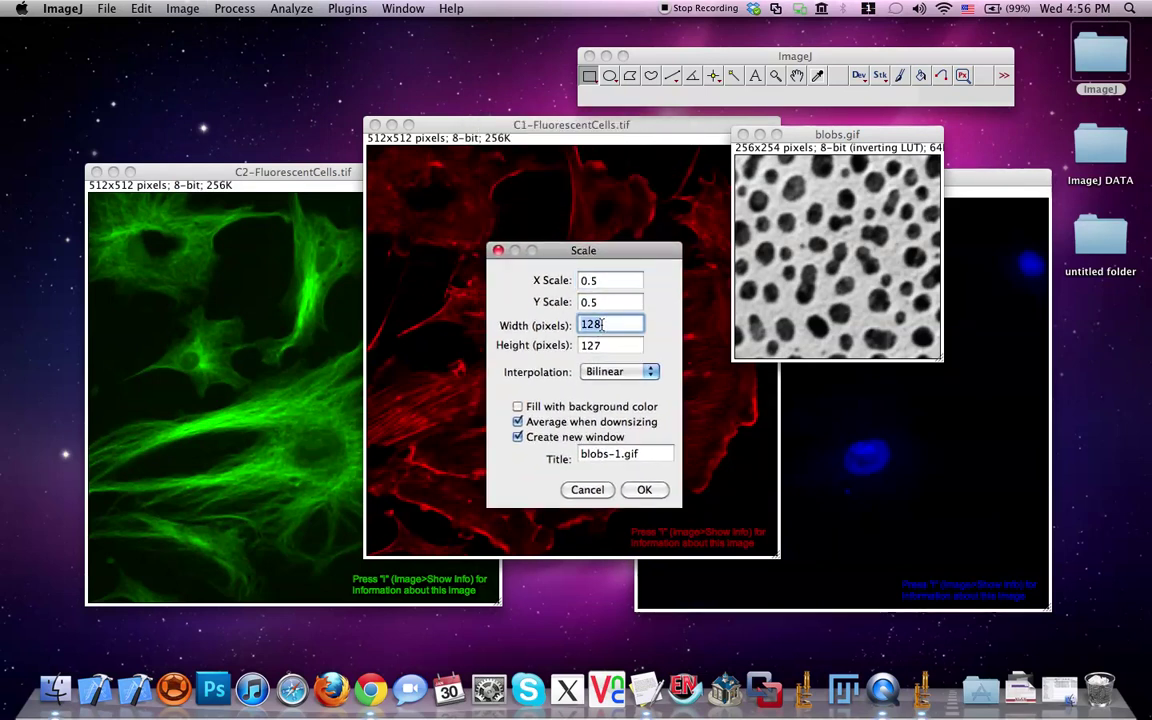
{"action": "type", "text": "512"}
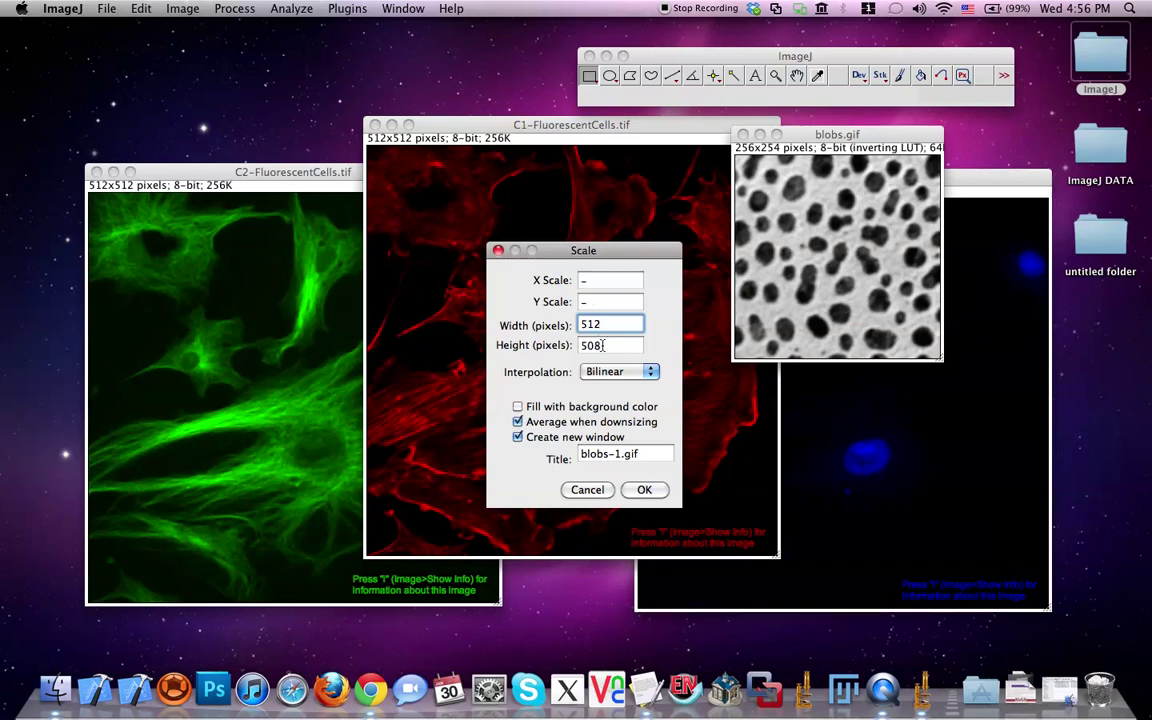
{"action": "double_click", "coordinate": [601, 344]}
{"action": "type", "text": "512"}
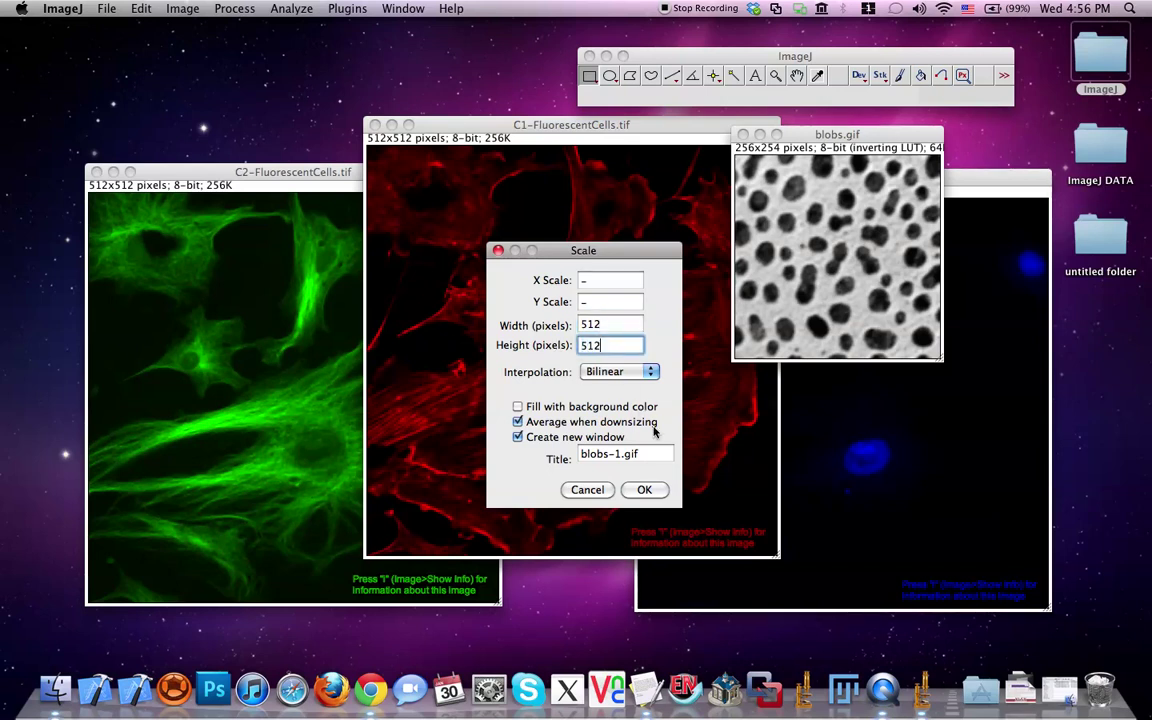
{"action": "left_click", "coordinate": [645, 490]}
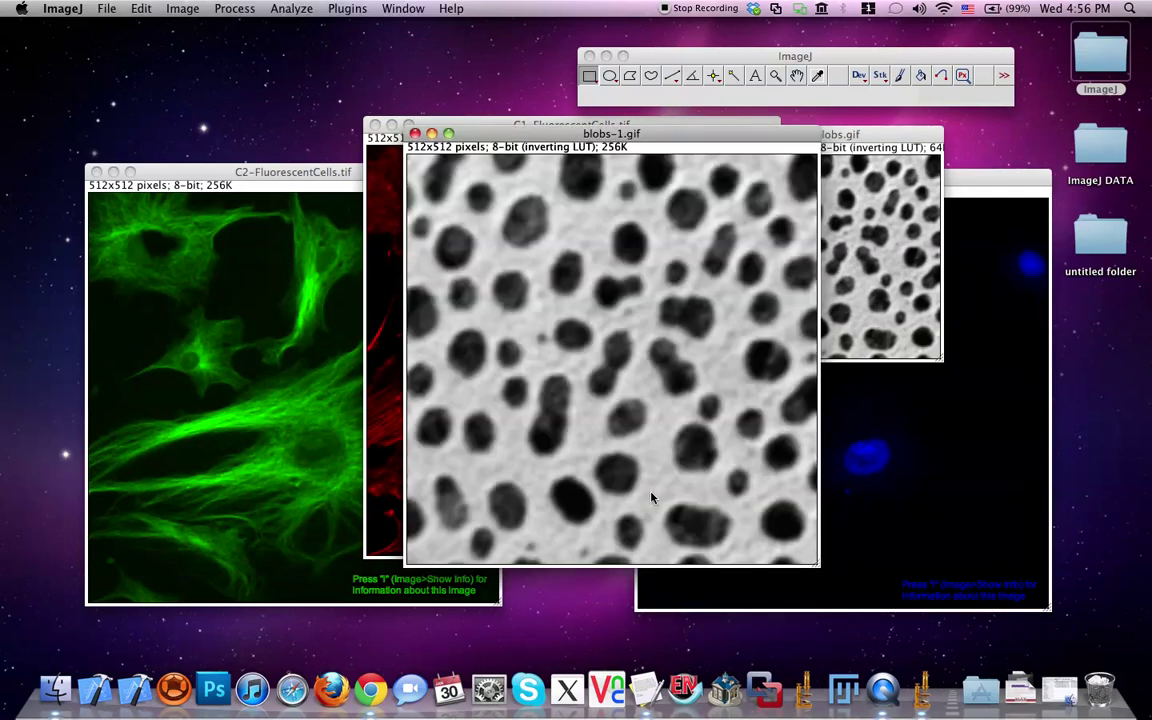
- Close the original blobs.gif image and place the scaled blobs-1.gif window between the red and blue channel images
{"action": "left_click_drag", "start_coordinate": [549, 133], "coordinate": [561, 175]}
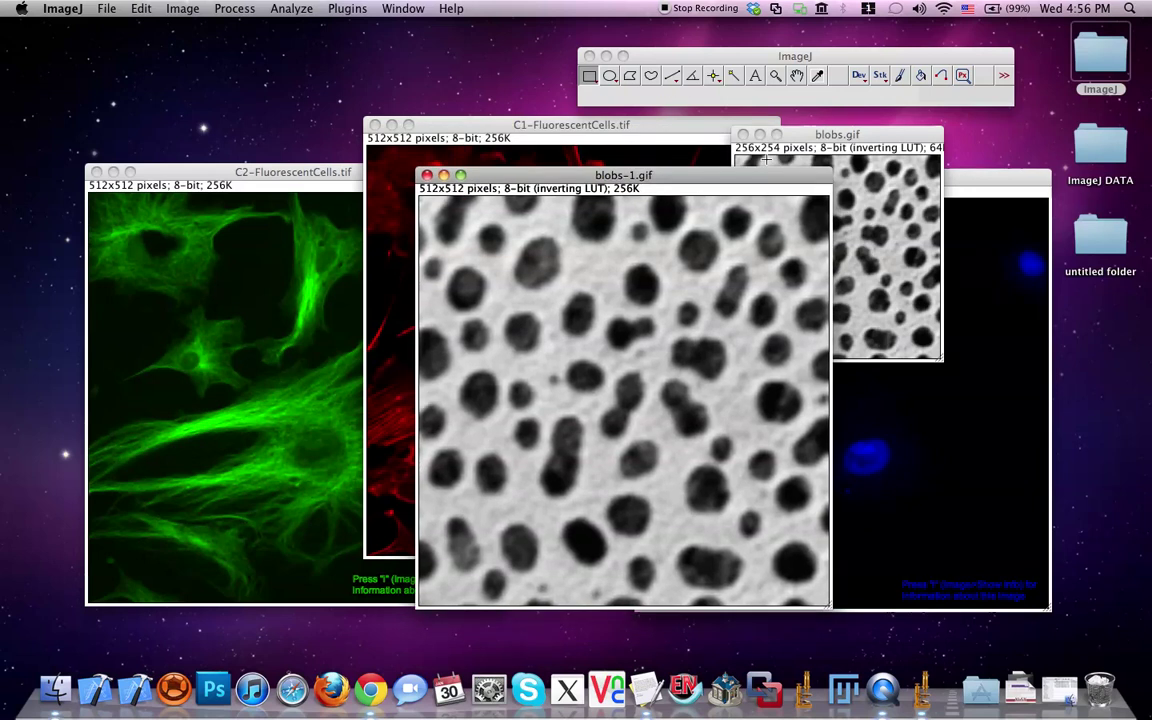
{"action": "left_click_drag", "start_coordinate": [840, 140], "coordinate": [925, 121]}
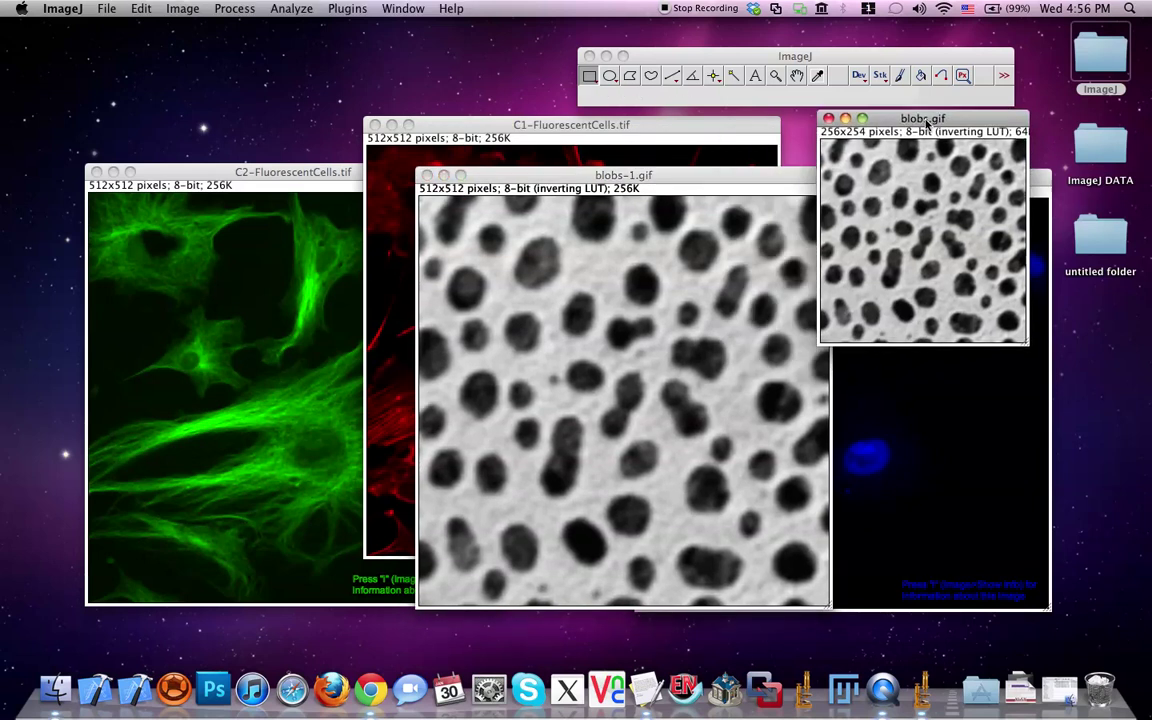
{"action": "left_click", "coordinate": [828, 118]}
{"action": "left_click_drag", "start_coordinate": [580, 176], "coordinate": [637, 189]}
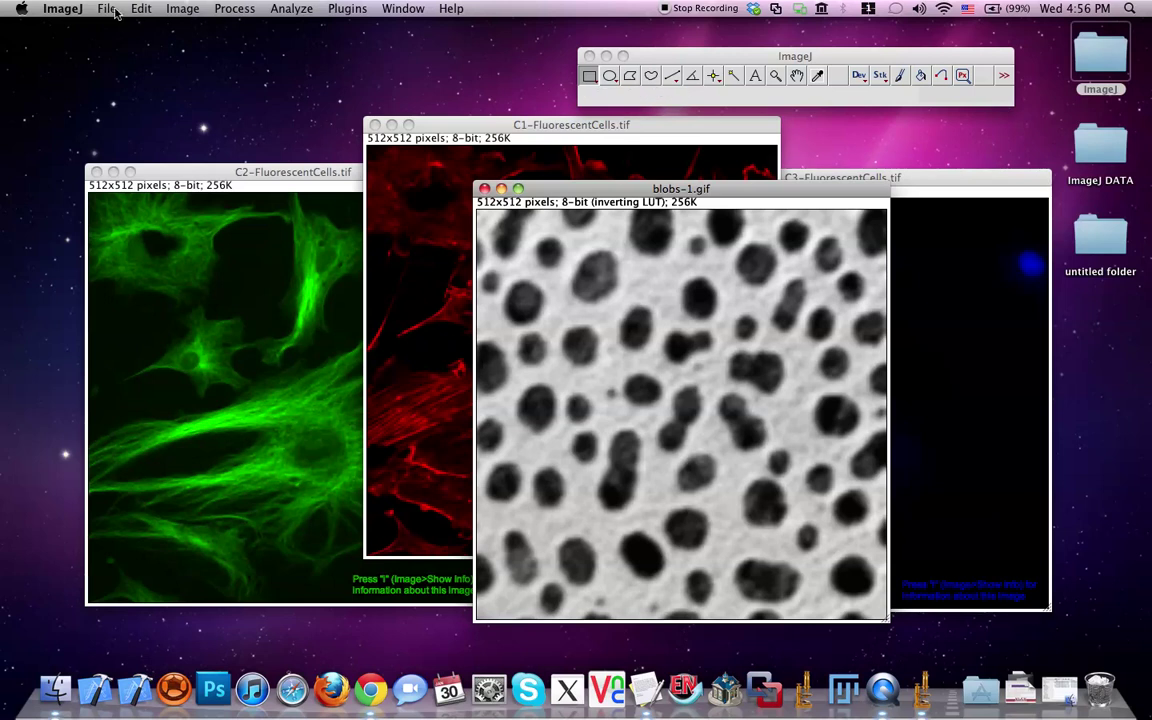
- Merge the three fluorescent cell channels with blobs-1.gif as the gray C4 channel of a composite
{"action": "left_click", "coordinate": [180, 9]}
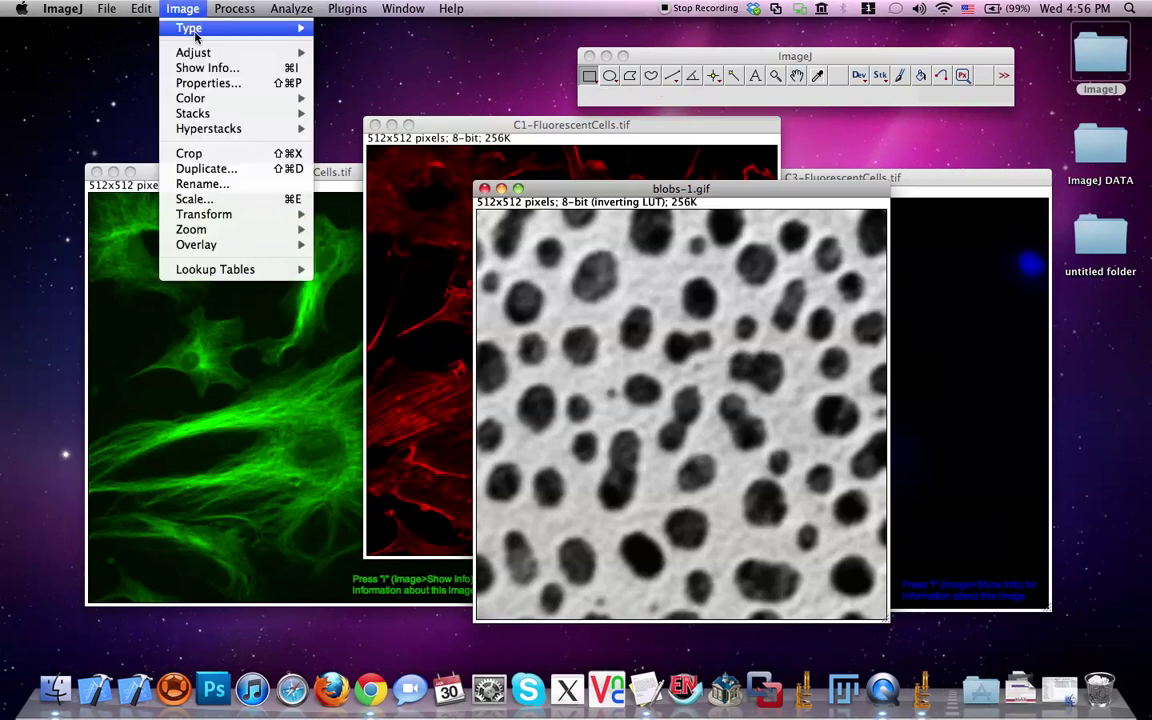
{"action": "mouse_move", "coordinate": [204, 97]}
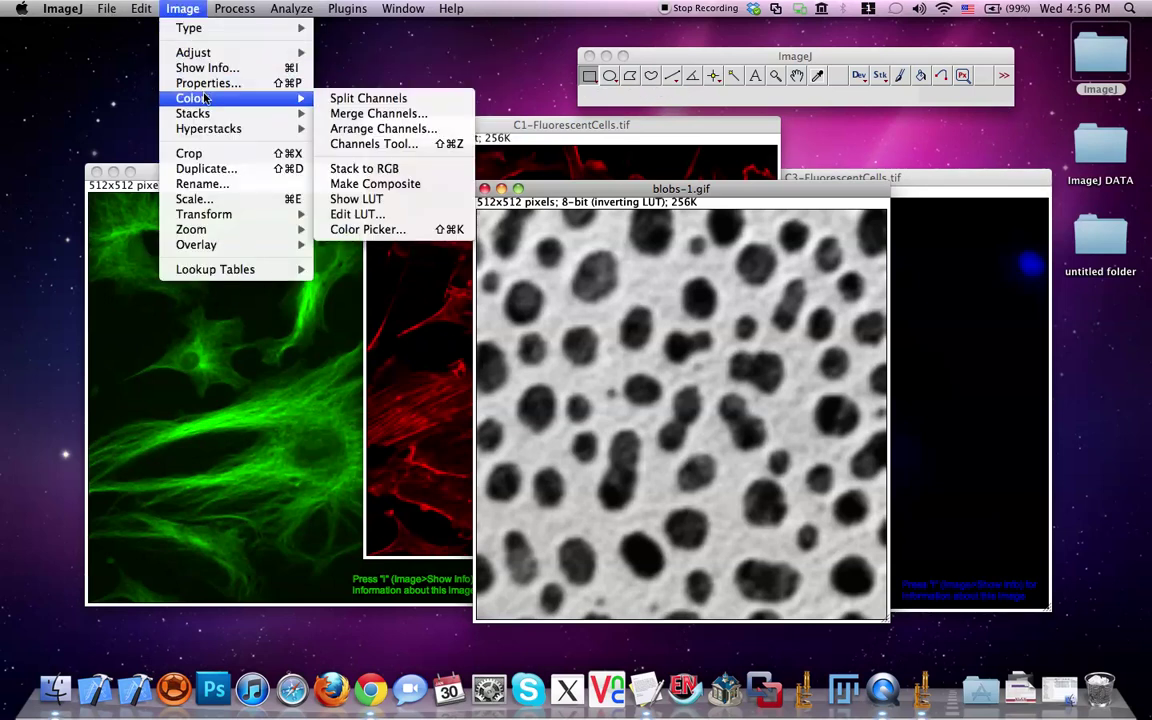
{"action": "left_click", "coordinate": [360, 114]}
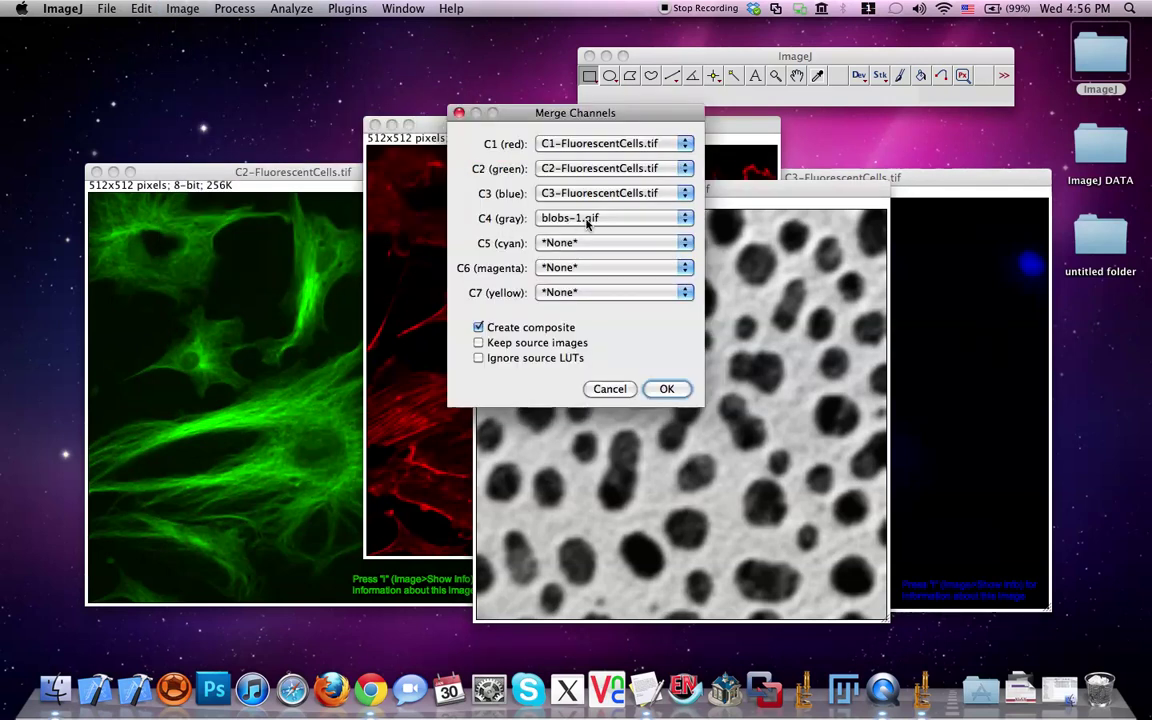
{"action": "left_click", "coordinate": [667, 389]}
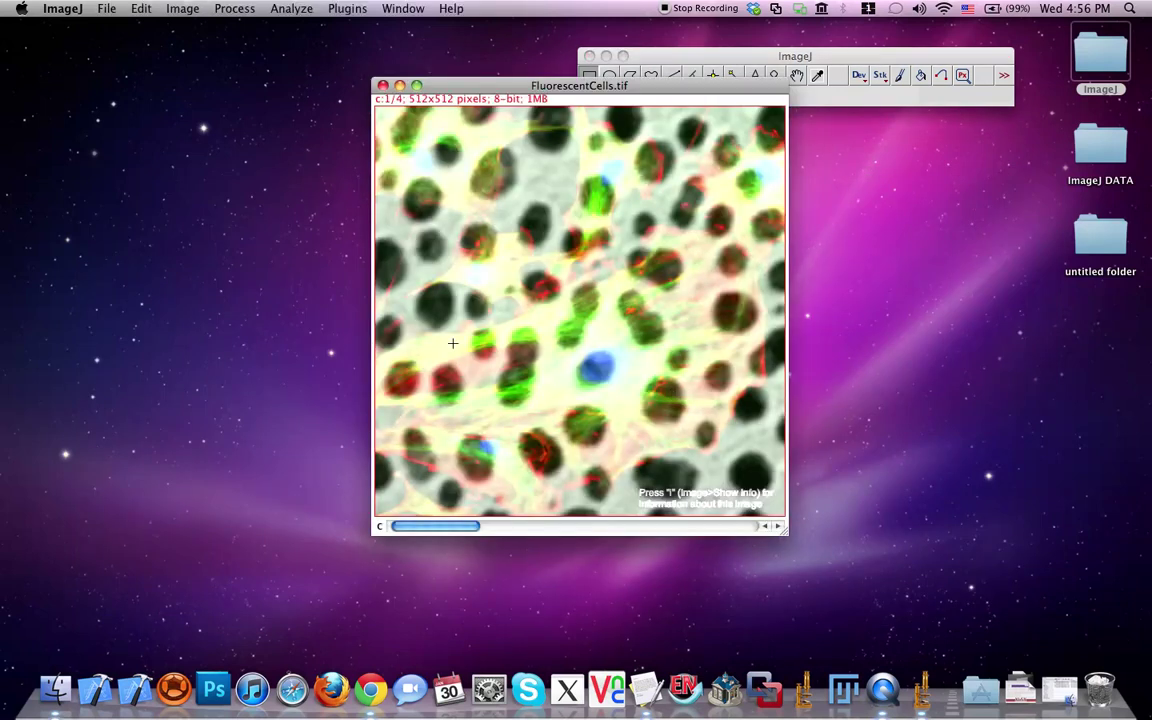
- Split the four-channel composite into separate images and spread out the channel windows with C3 in front
{"action": "left_click", "coordinate": [165, 8]}
{"action": "left_click", "coordinate": [237, 86]}
{"action": "left_click", "coordinate": [182, 8]}
{"action": "mouse_move", "coordinate": [180, 97]}
{"action": "left_click", "coordinate": [317, 94]}
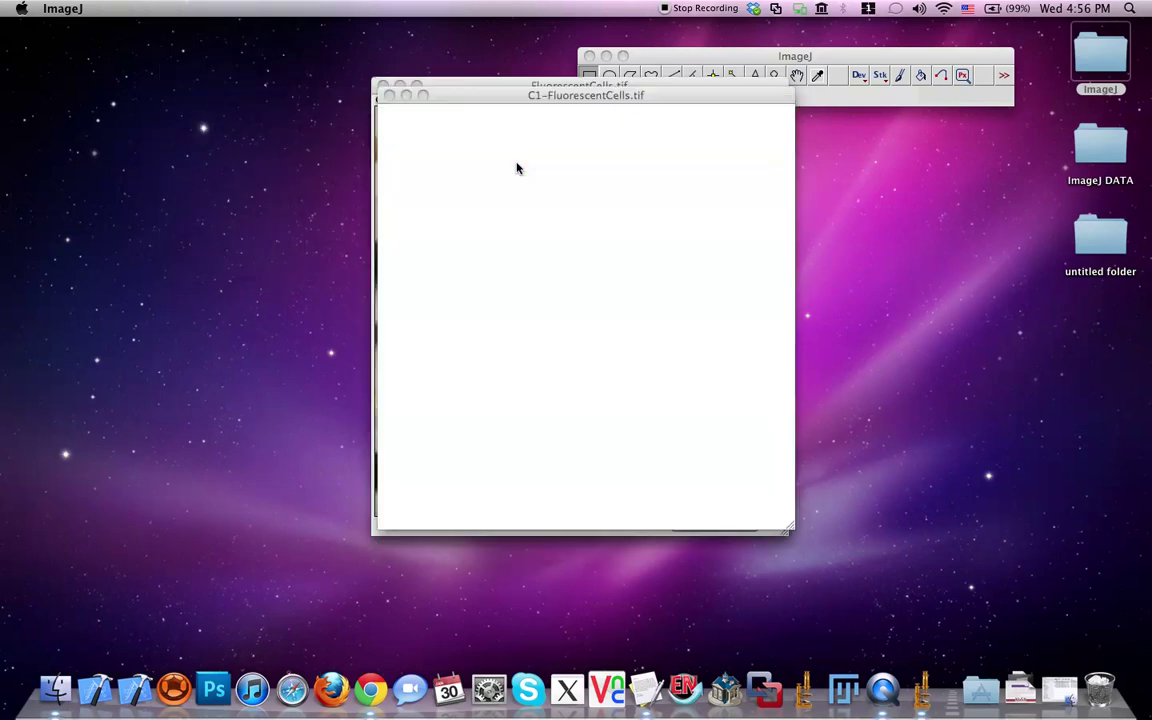
{"action": "left_click_drag", "start_coordinate": [582, 124], "coordinate": [737, 122]}
{"action": "left_click_drag", "start_coordinate": [467, 115], "coordinate": [341, 179]}
{"action": "left_click_drag", "start_coordinate": [531, 100], "coordinate": [461, 55]}
{"action": "left_click", "coordinate": [935, 210]}
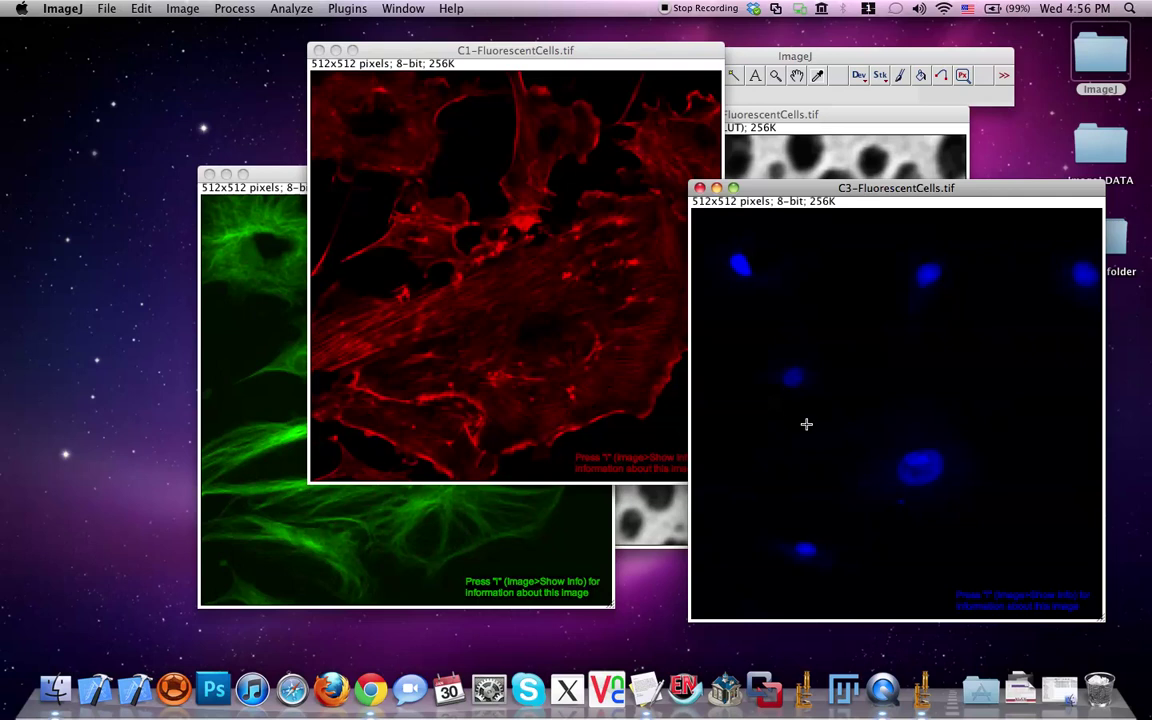
- Apply the Yellow lookup table to the C3 channel image and close the blobs channel image
{"action": "left_click", "coordinate": [183, 9]}
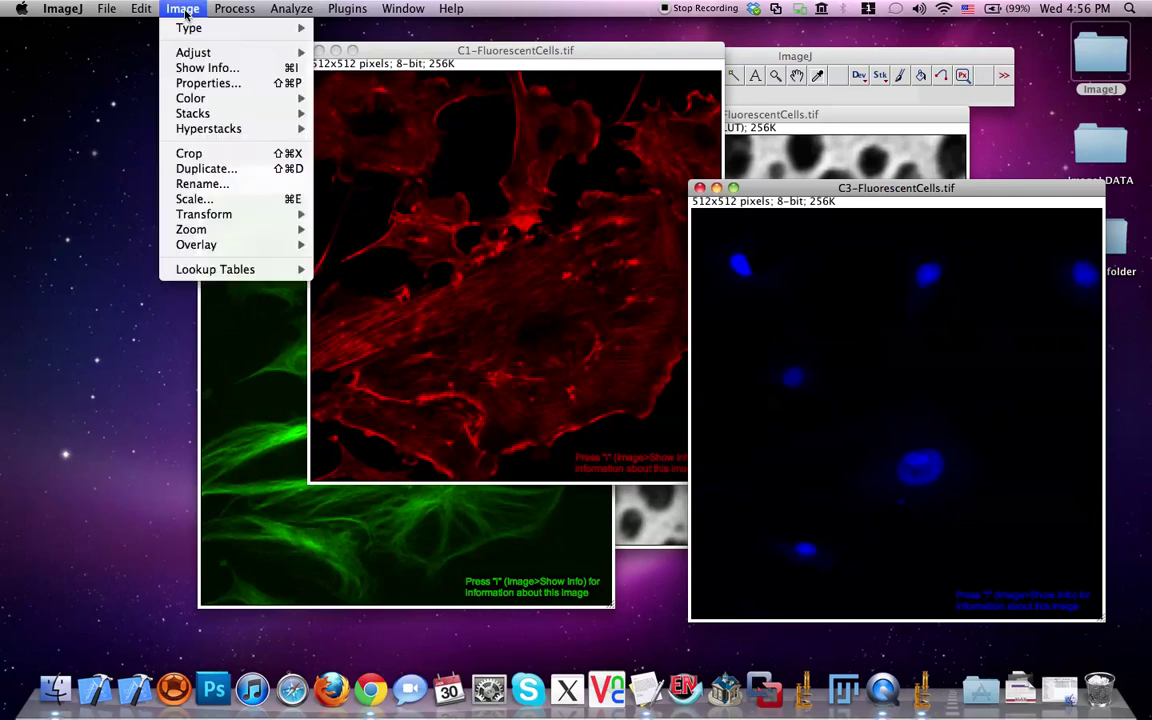
{"action": "mouse_move", "coordinate": [225, 269]}
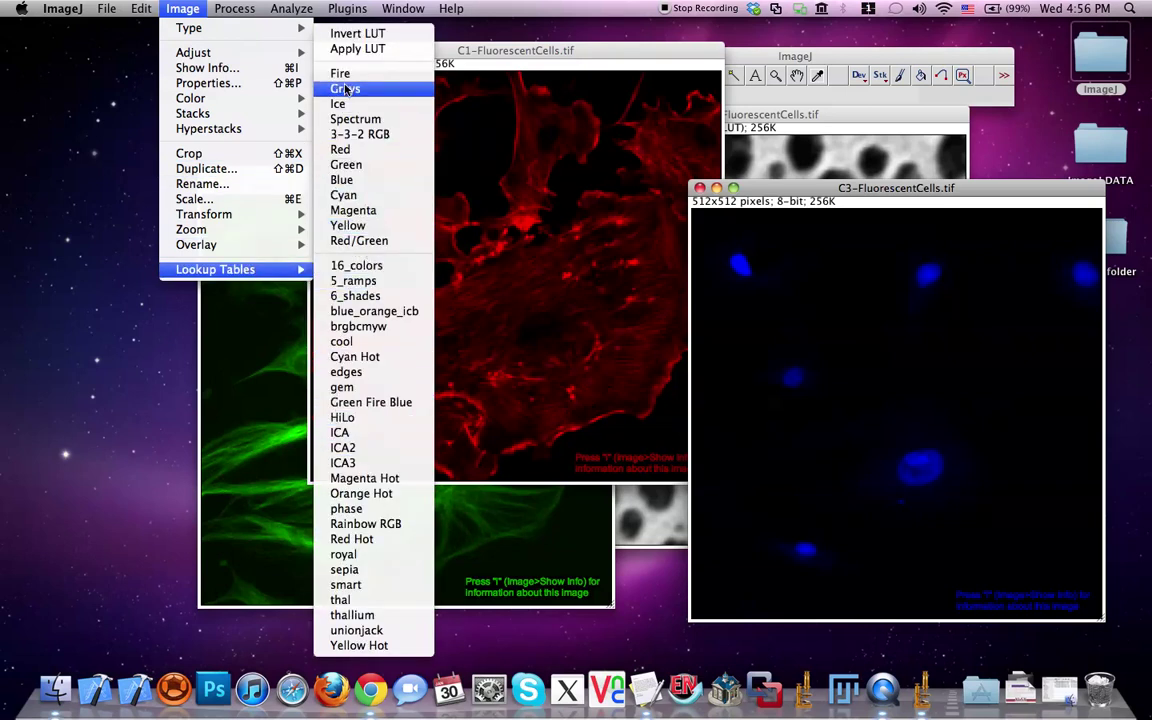
{"action": "left_click", "coordinate": [365, 226]}
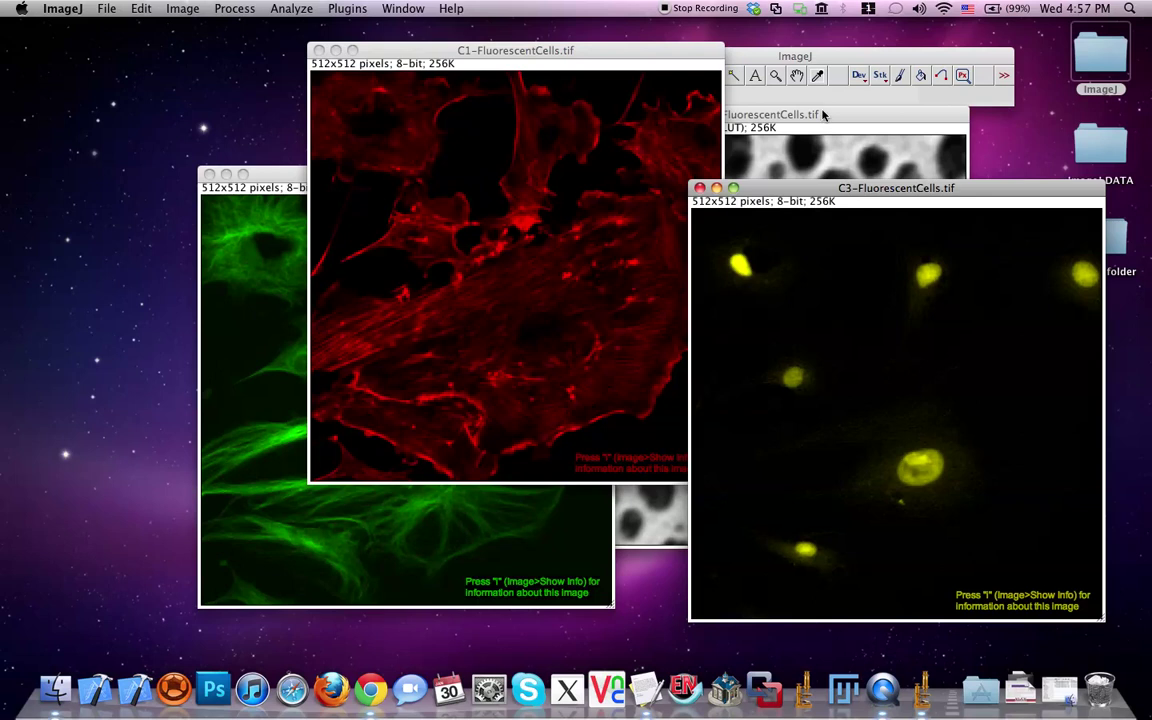
{"action": "left_click", "coordinate": [790, 133]}
{"action": "left_click", "coordinate": [564, 115]}
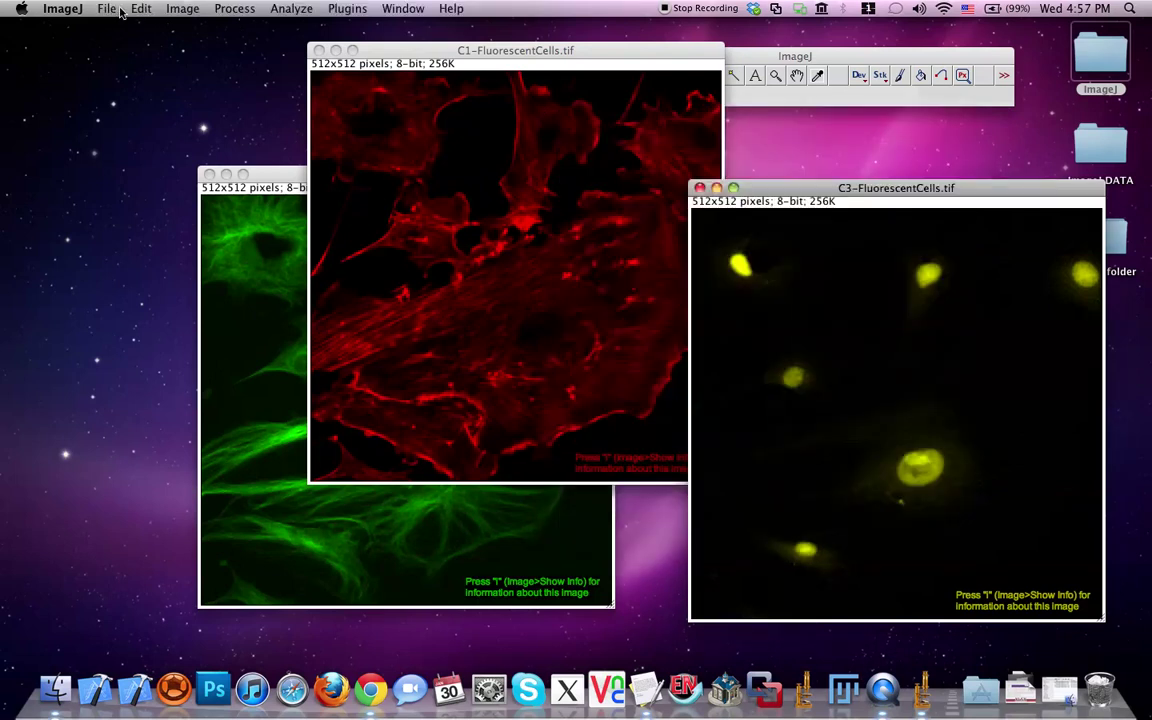
- Merge C1-, C2- and C3-FluorescentCells.tif as channels C1 to C3 of a composite, keeping their source lookup tables
{"action": "left_click", "coordinate": [182, 9]}
{"action": "mouse_move", "coordinate": [240, 97]}
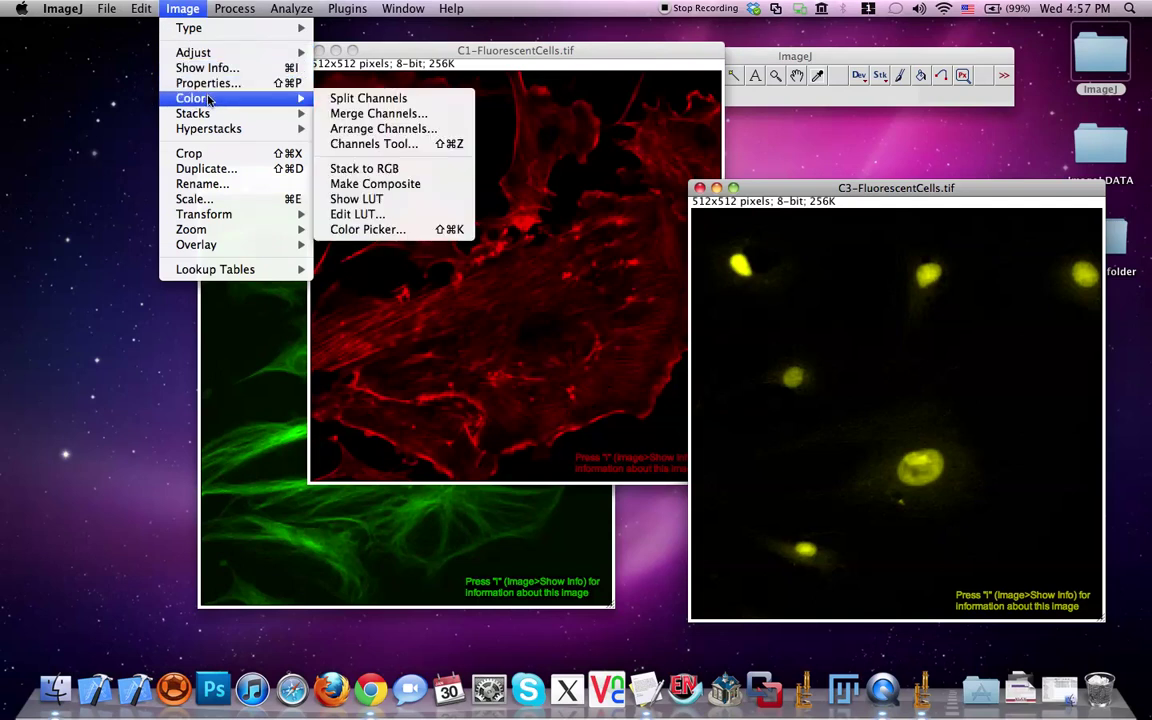
{"action": "left_click", "coordinate": [378, 115]}
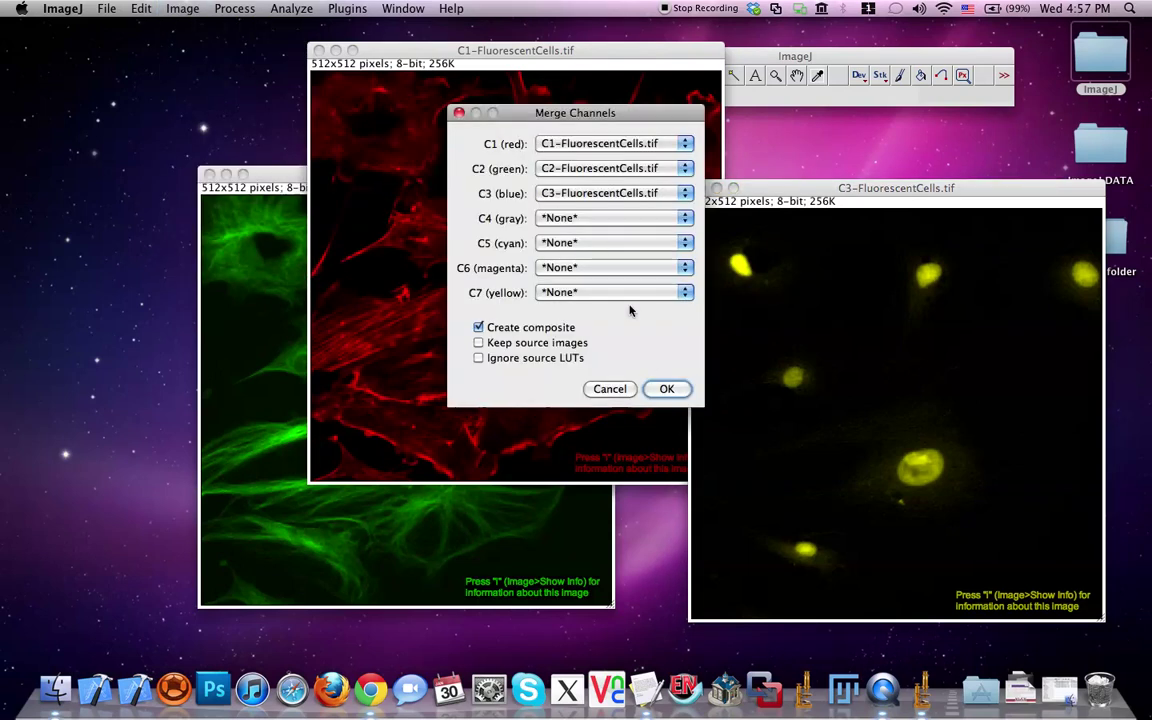
{"action": "left_click", "coordinate": [666, 389]}
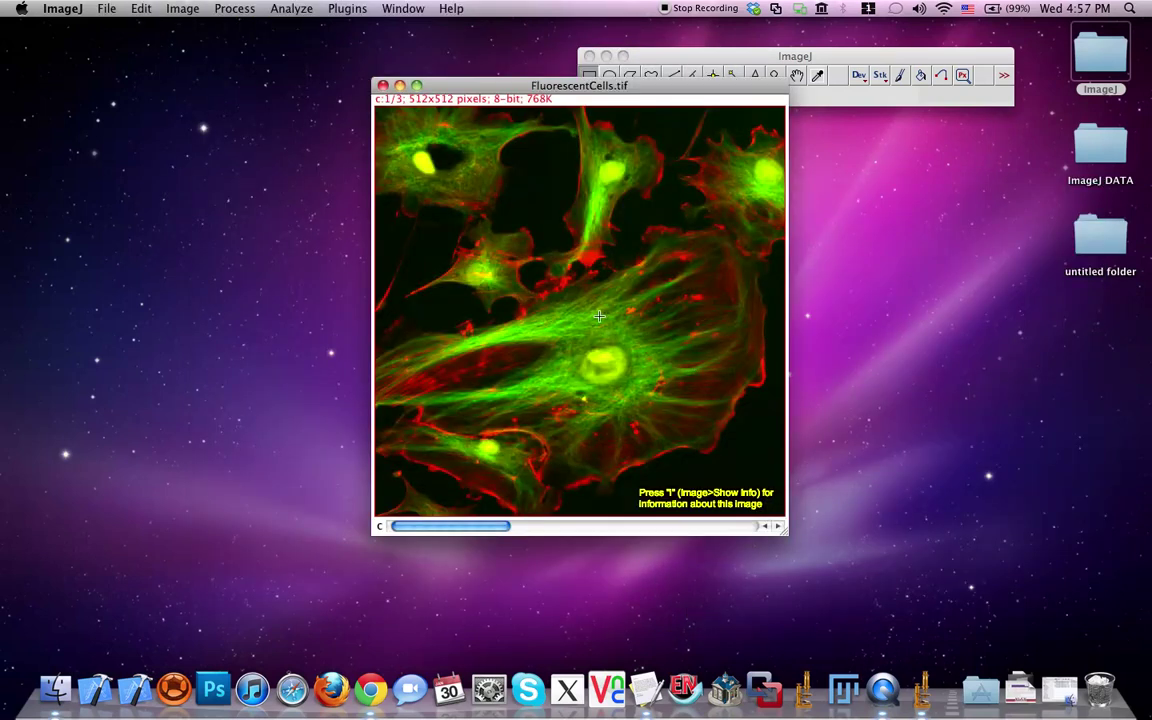
- Look over the recoloured composite, move its window clear of the ImageJ toolbar and close it
{"action": "left_click_drag", "start_coordinate": [445, 187], "coordinate": [420, 155]}
{"action": "left_click", "coordinate": [563, 192]}
{"action": "left_click_drag", "start_coordinate": [543, 93], "coordinate": [510, 141]}
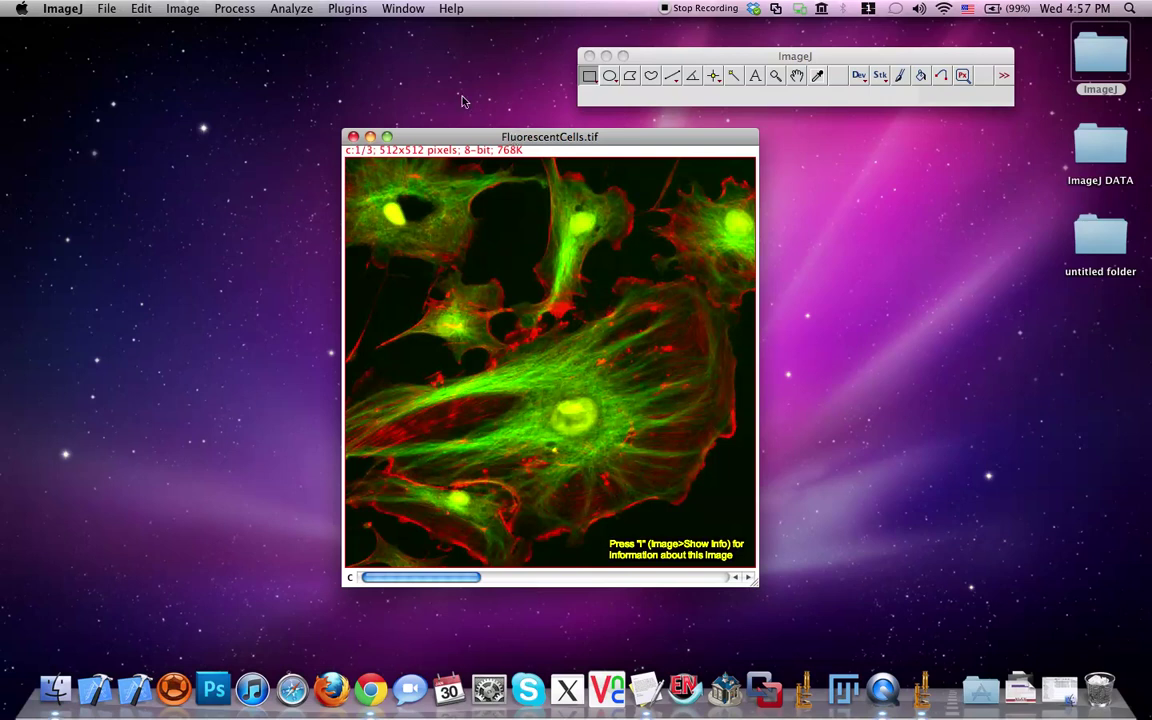
{"action": "left_click", "coordinate": [353, 137]}
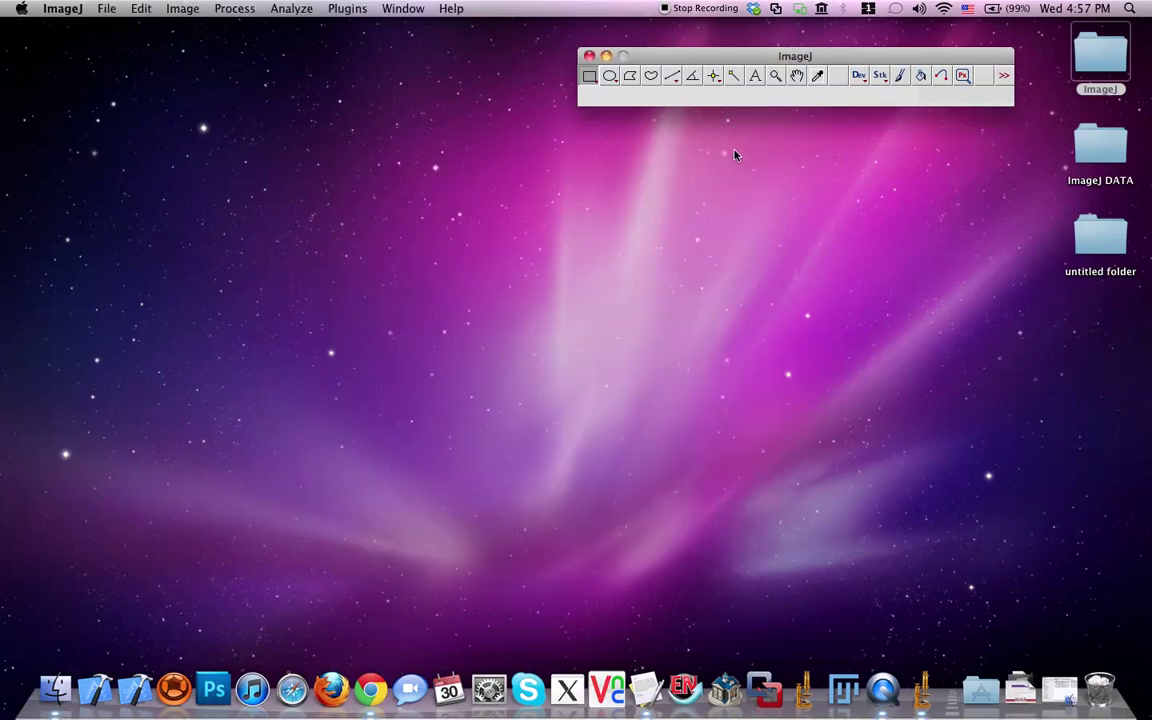
- Open the 3d test folder from ImageJ DATA as an image stack and place its window beside the folder window
{"action": "left_click", "coordinate": [1103, 75]}
{"action": "double_click", "coordinate": [1100, 150]}
{"action": "left_click", "coordinate": [462, 148]}
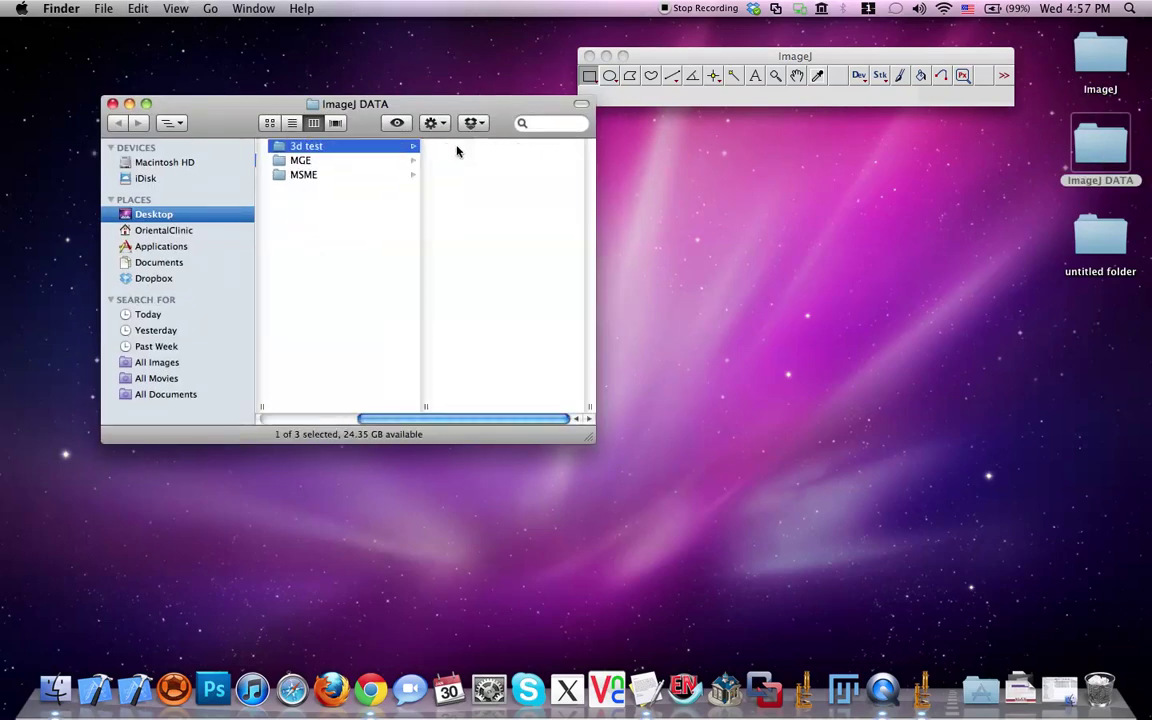
{"action": "left_click_drag", "start_coordinate": [330, 153], "coordinate": [760, 100]}
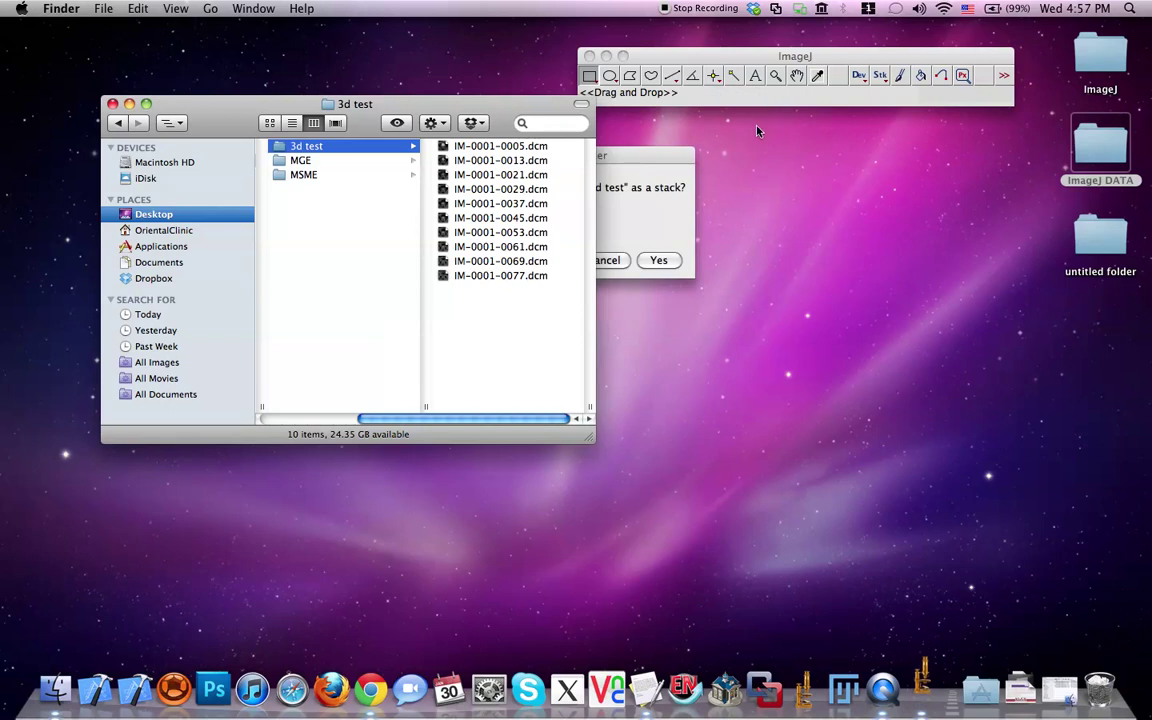
{"action": "left_click", "coordinate": [661, 261]}
{"action": "left_click_drag", "start_coordinate": [580, 86], "coordinate": [620, 230]}
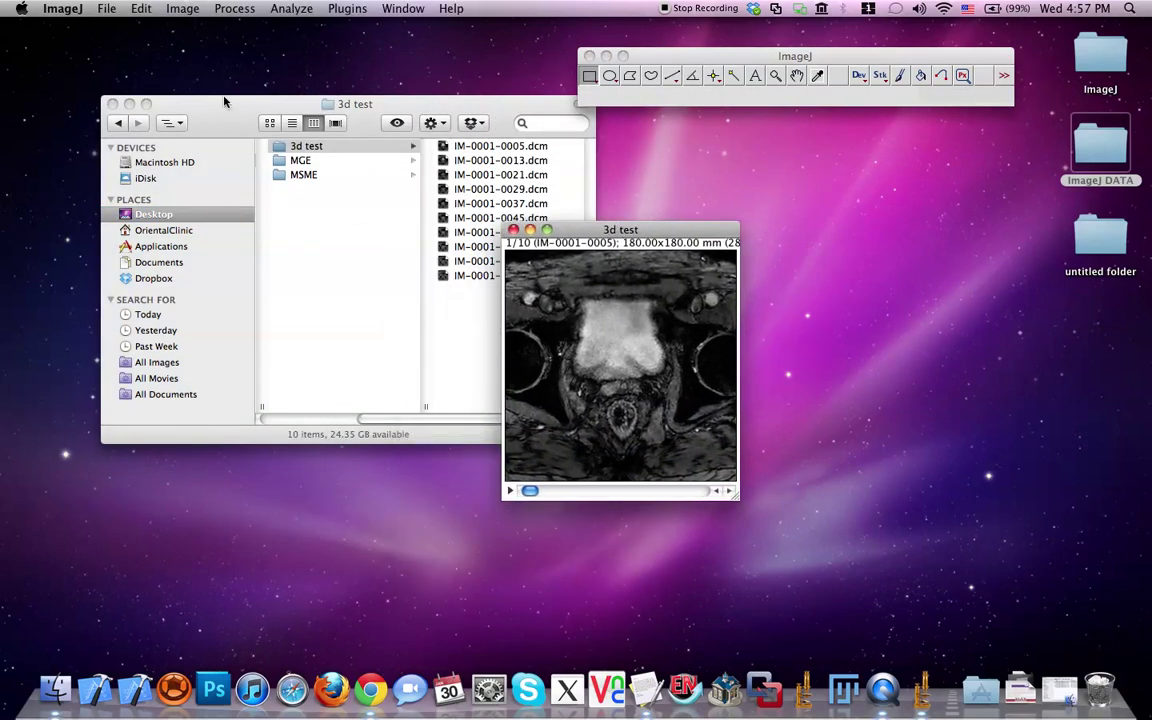
{"action": "left_click_drag", "start_coordinate": [174, 117], "coordinate": [117, 118]}
{"action": "left_click", "coordinate": [558, 228]}
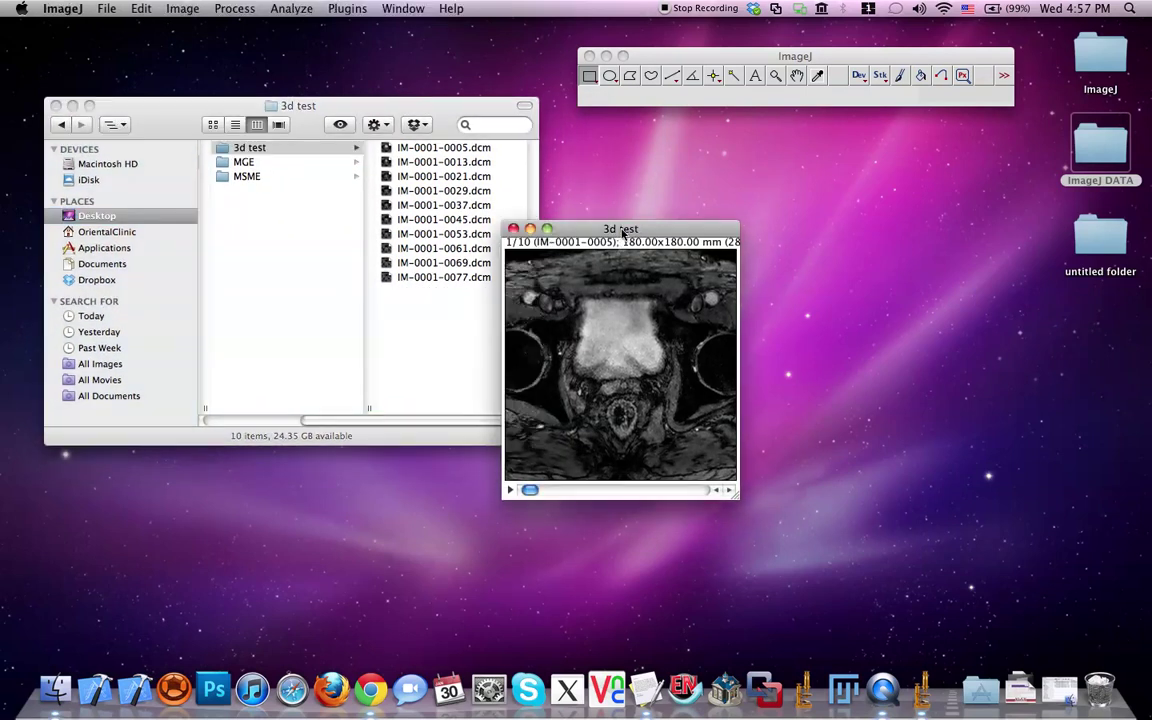
- Magnify the 3d test stack to 150% and browse with the hand tool active to slice 6 of 10
{"action": "left_click", "coordinate": [776, 77]}
{"action": "left_click", "coordinate": [620, 365]}
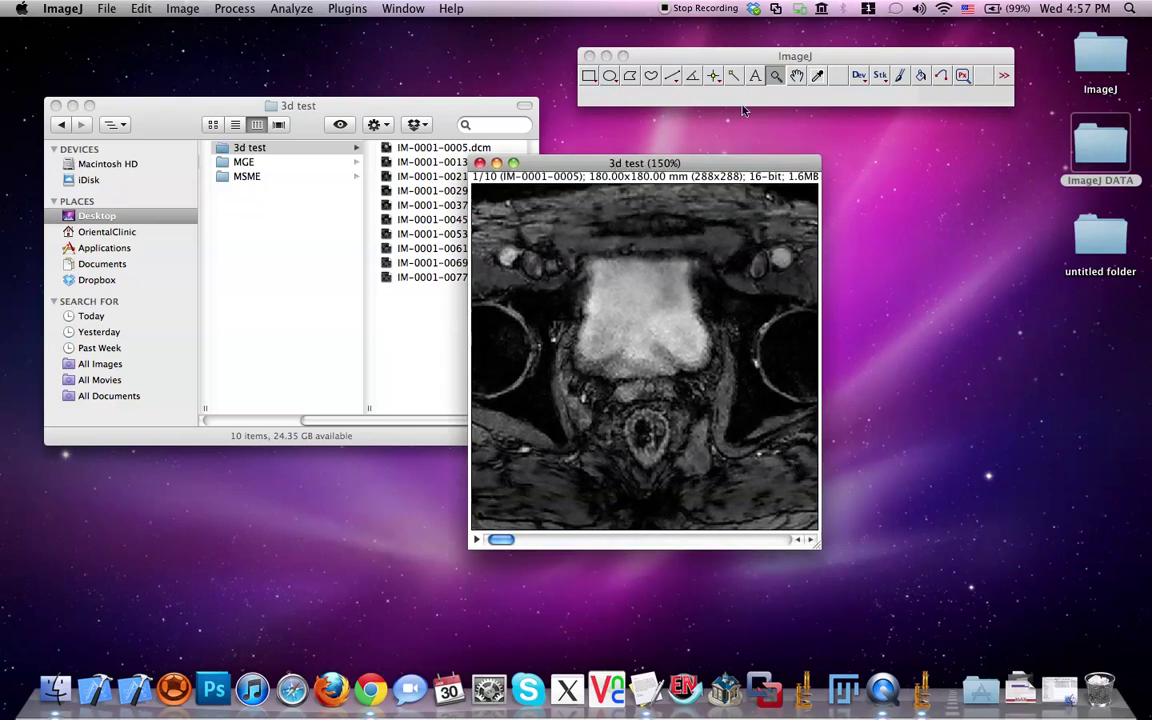
{"action": "left_click", "coordinate": [800, 79]}
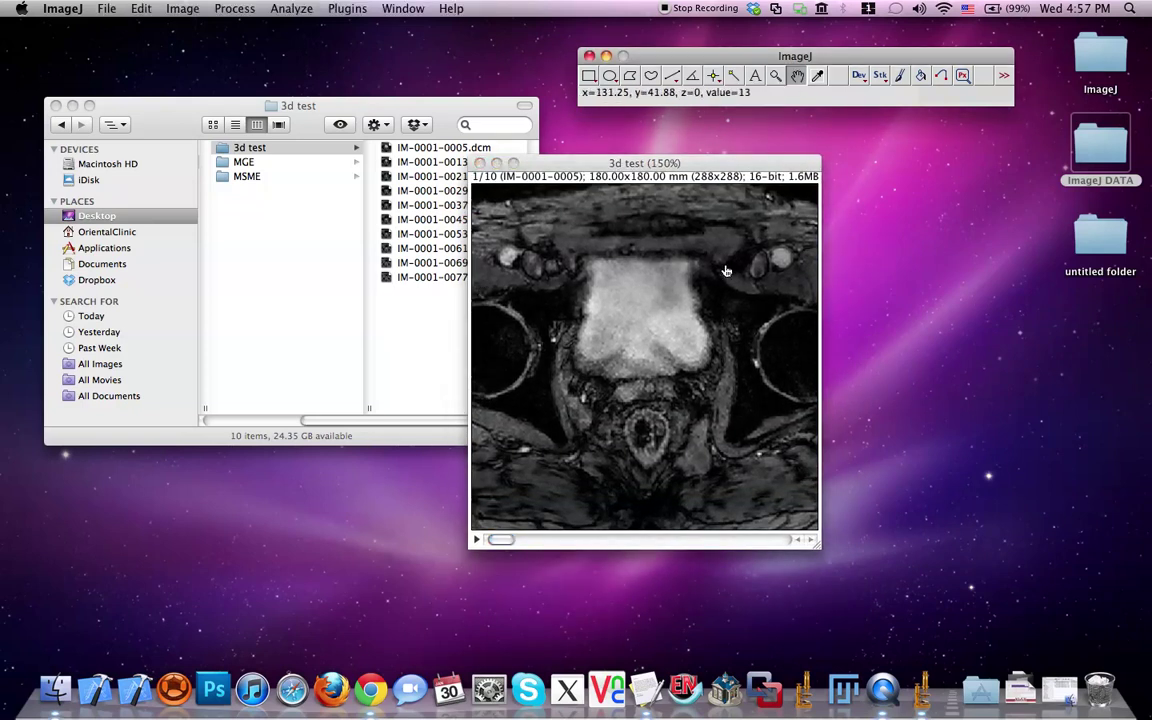
{"action": "scroll", "coordinate": [672, 310], "scroll_direction": "down", "scroll_amount": 4}
{"action": "scroll", "coordinate": [672, 310], "scroll_direction": "down", "scroll_amount": 1}
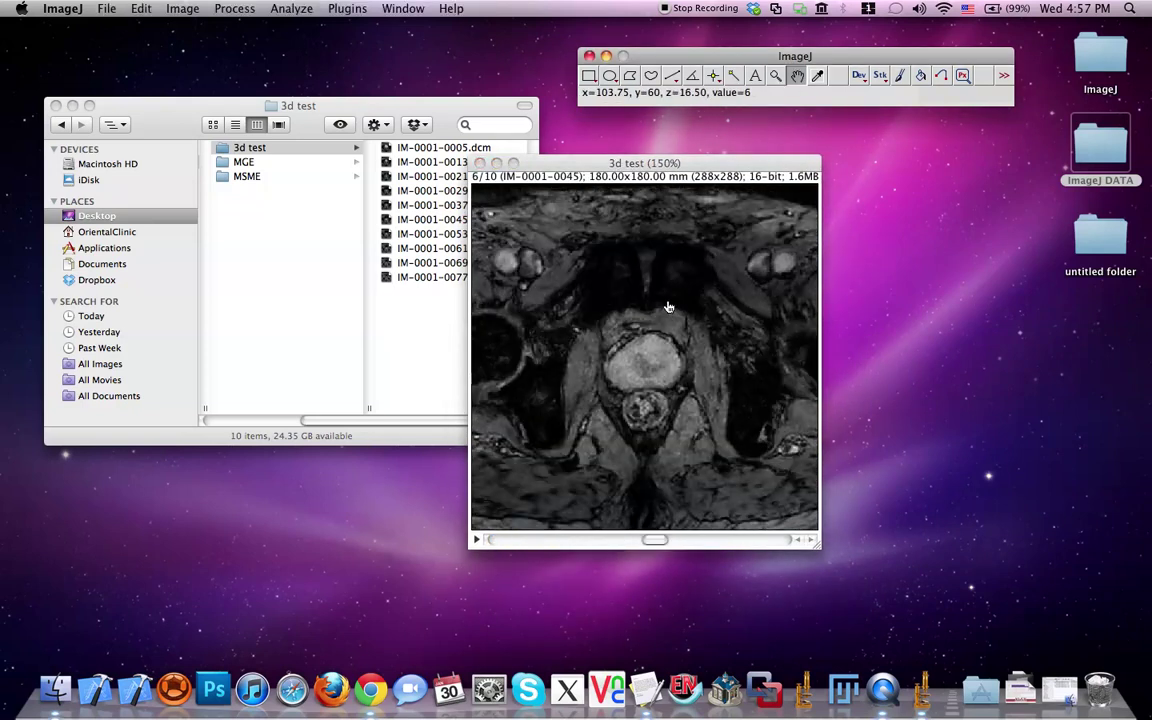
- Apply the Log math operation to all 10 images of the 3d test stack
{"action": "left_click", "coordinate": [238, 14]}
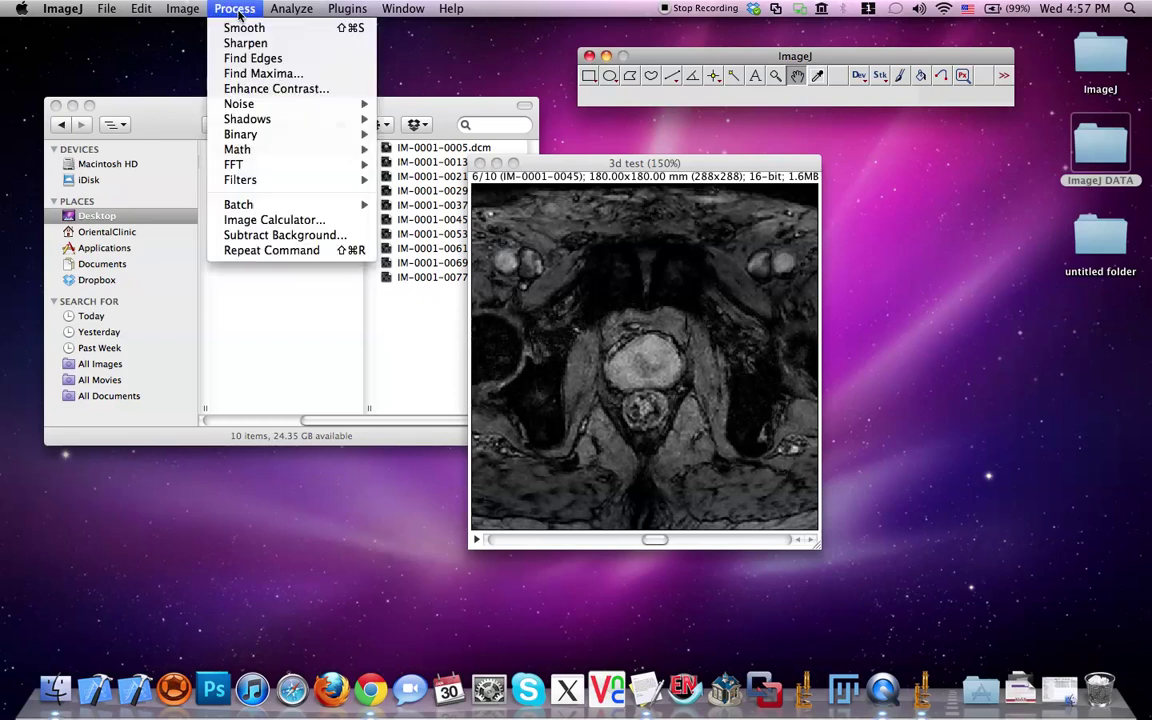
{"action": "mouse_move", "coordinate": [250, 150]}
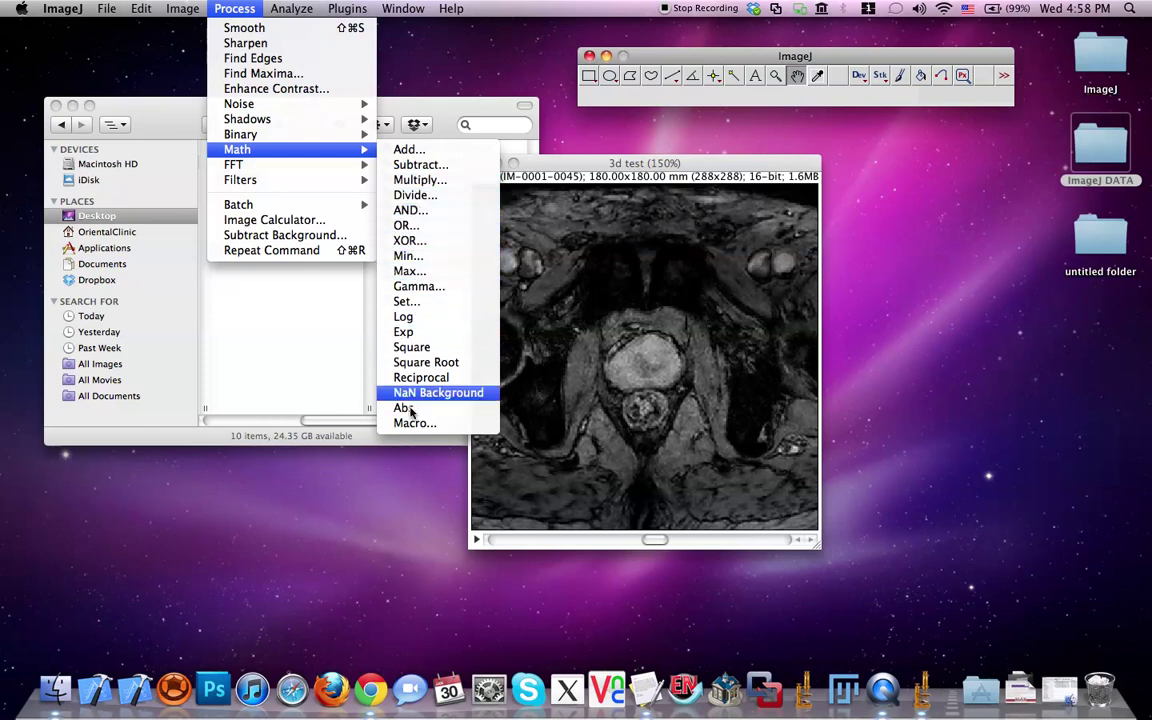
{"action": "left_click", "coordinate": [419, 318]}
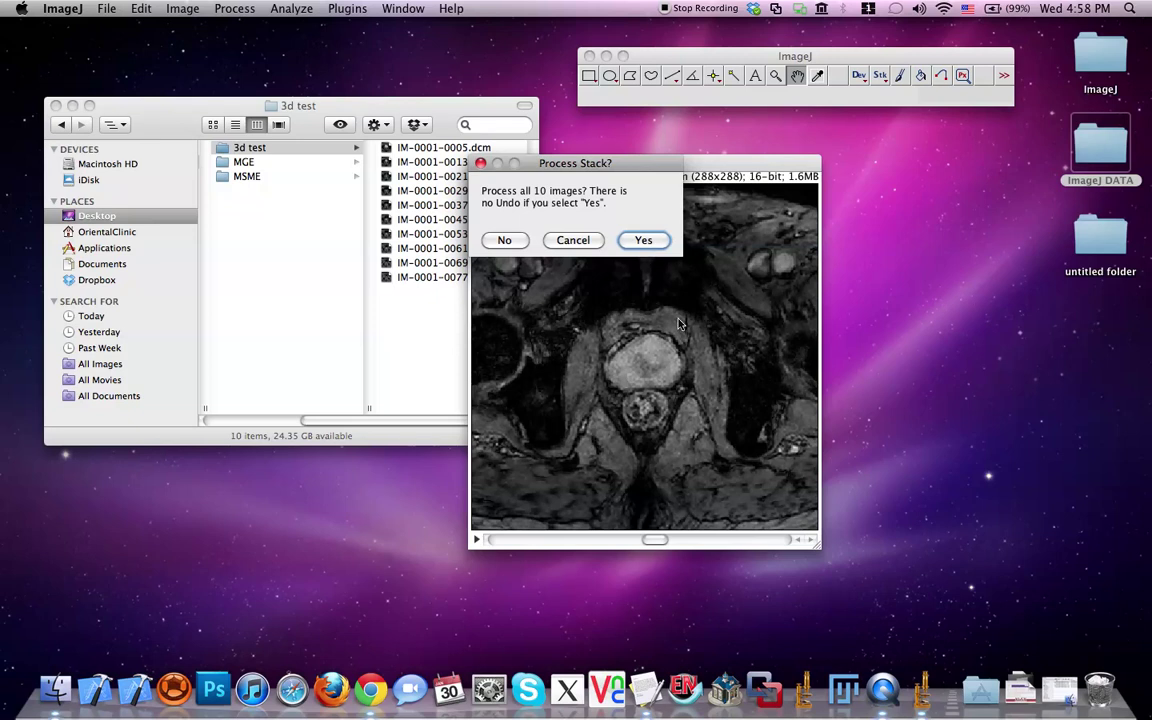
{"action": "left_click", "coordinate": [643, 241]}
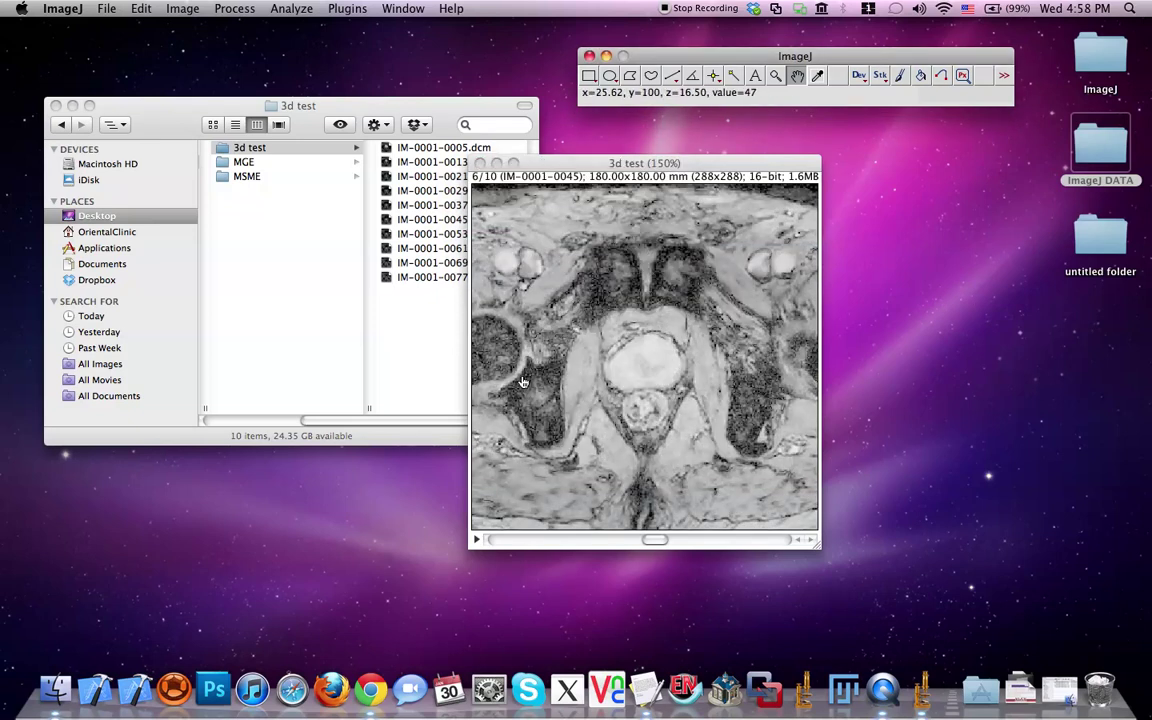
- Add a value of 100 to every pixel in all 10 images of the 3d test stack
{"action": "left_click", "coordinate": [242, 12]}
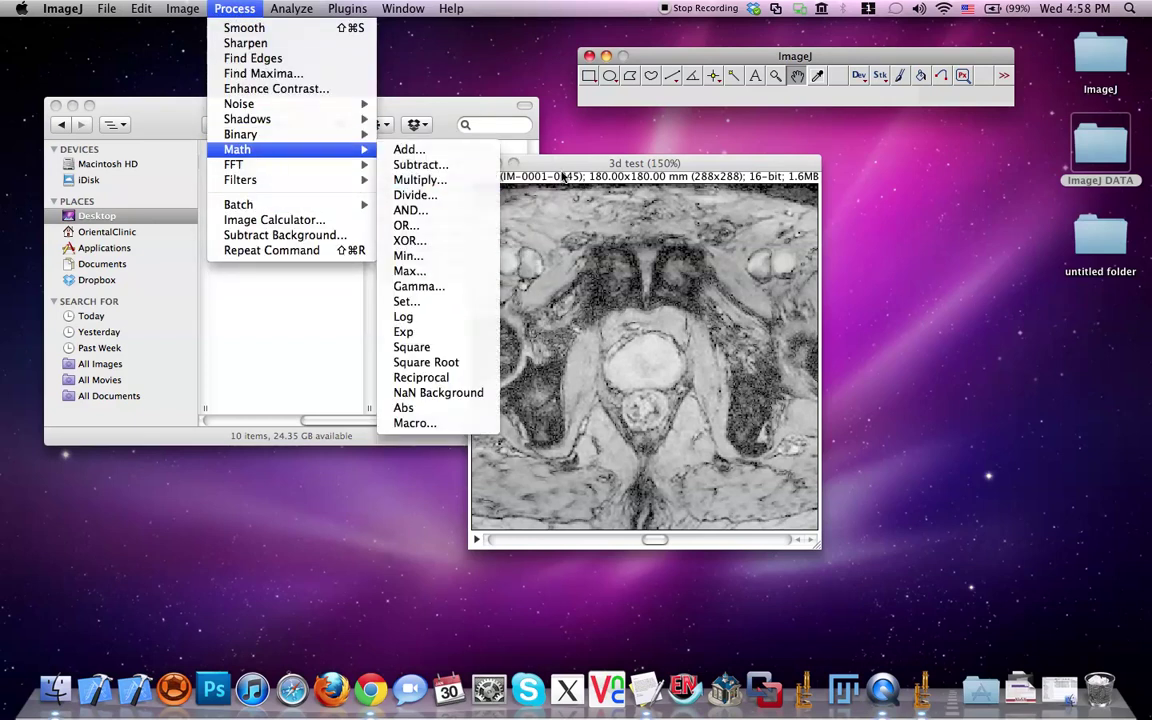
{"action": "left_click", "coordinate": [562, 178]}
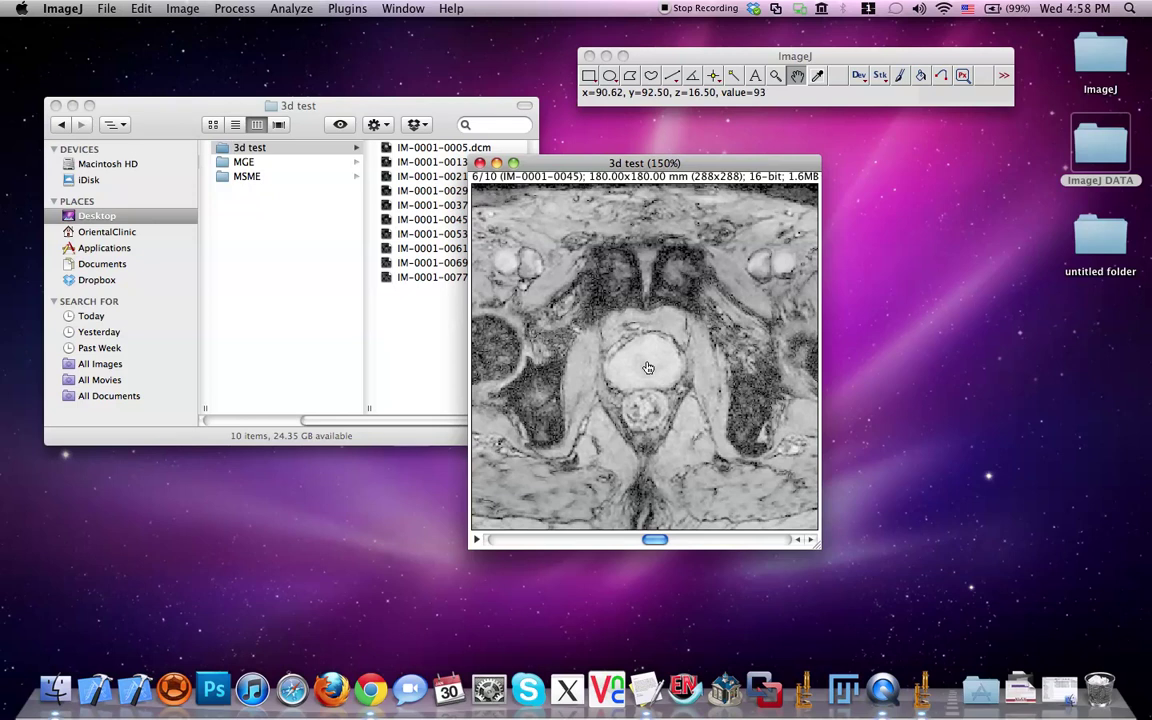
{"action": "left_click", "coordinate": [215, 10]}
{"action": "mouse_move", "coordinate": [296, 149]}
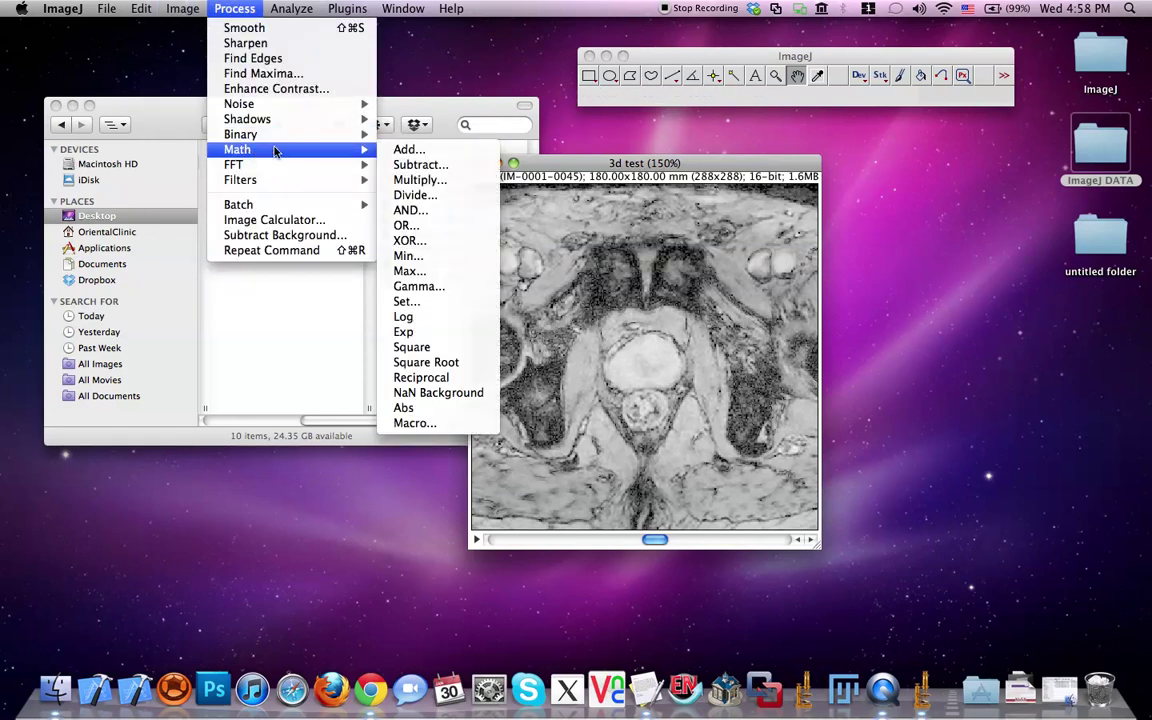
{"action": "left_click", "coordinate": [433, 153]}
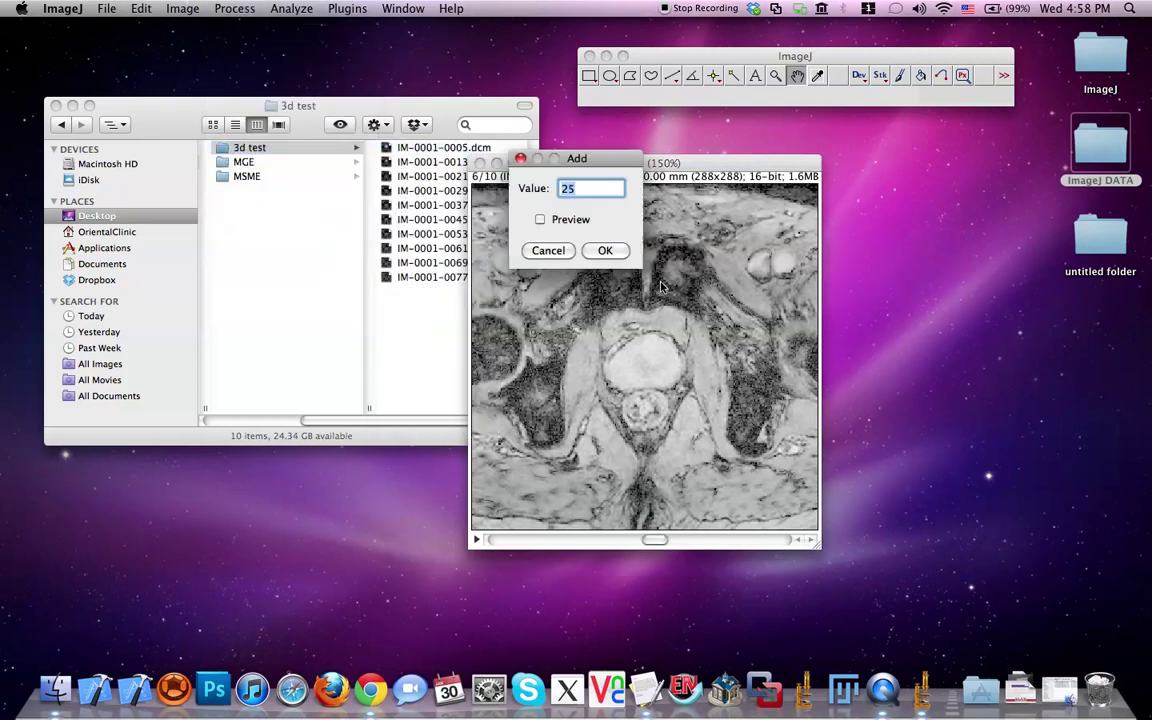
{"action": "type", "text": "100"}
{"action": "left_click", "coordinate": [604, 251]}
{"action": "left_click", "coordinate": [645, 240]}
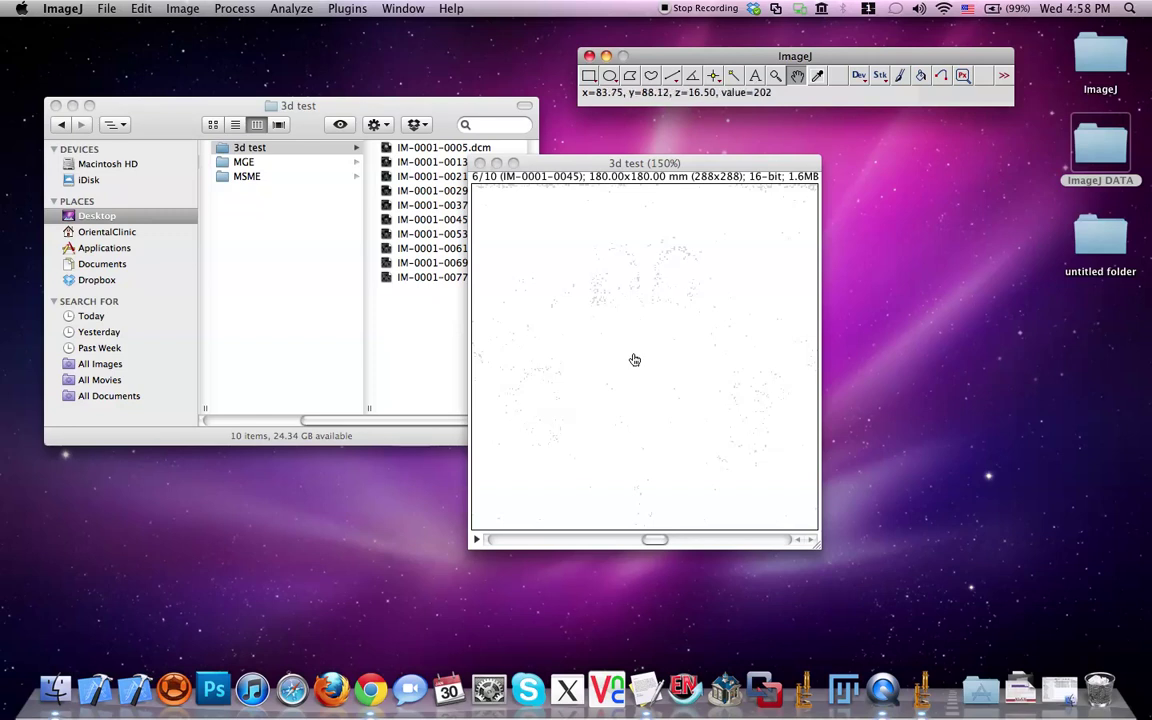
- Auto-adjust the stack's brightness and contrast, then raise the minimum displayed value to 158
{"action": "left_click", "coordinate": [228, 10]}
{"action": "mouse_move", "coordinate": [182, 9]}
{"action": "mouse_move", "coordinate": [195, 55]}
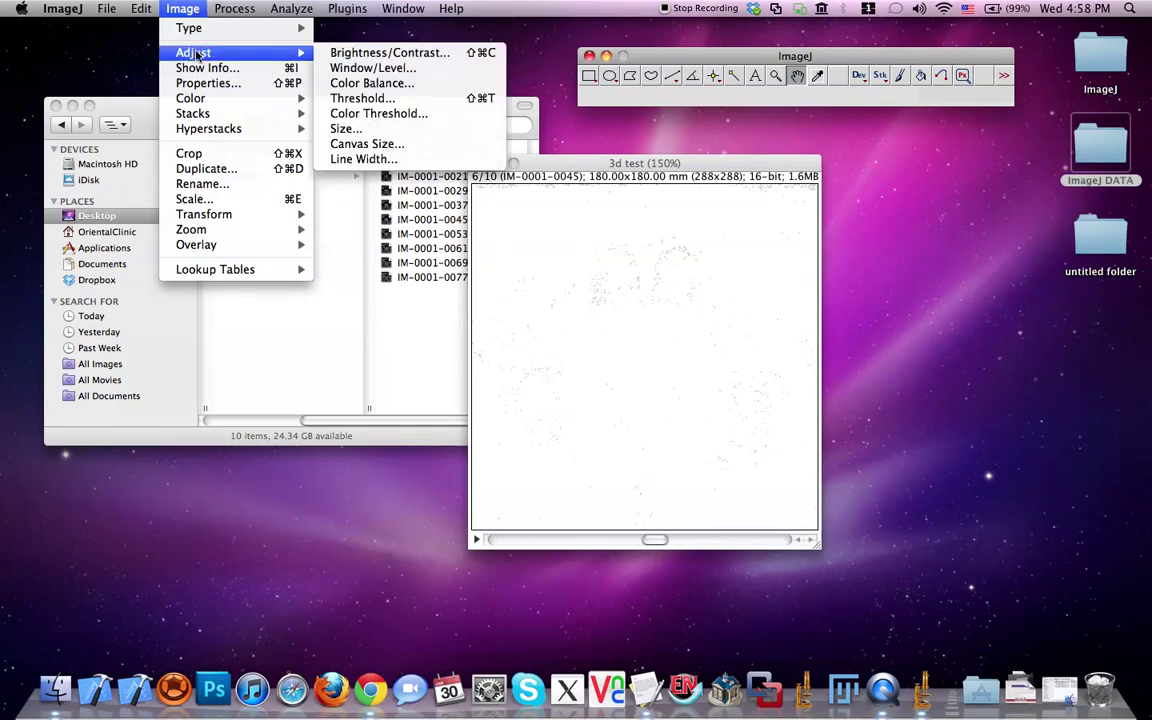
{"action": "left_click", "coordinate": [345, 52]}
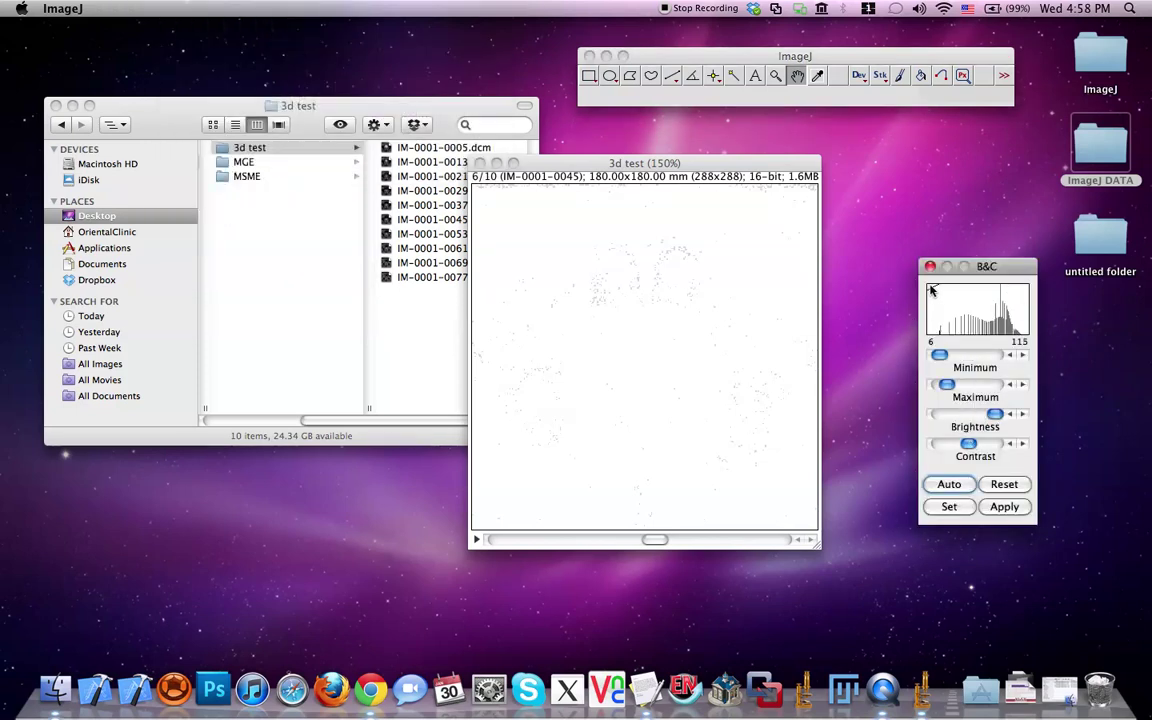
{"action": "left_click", "coordinate": [949, 485]}
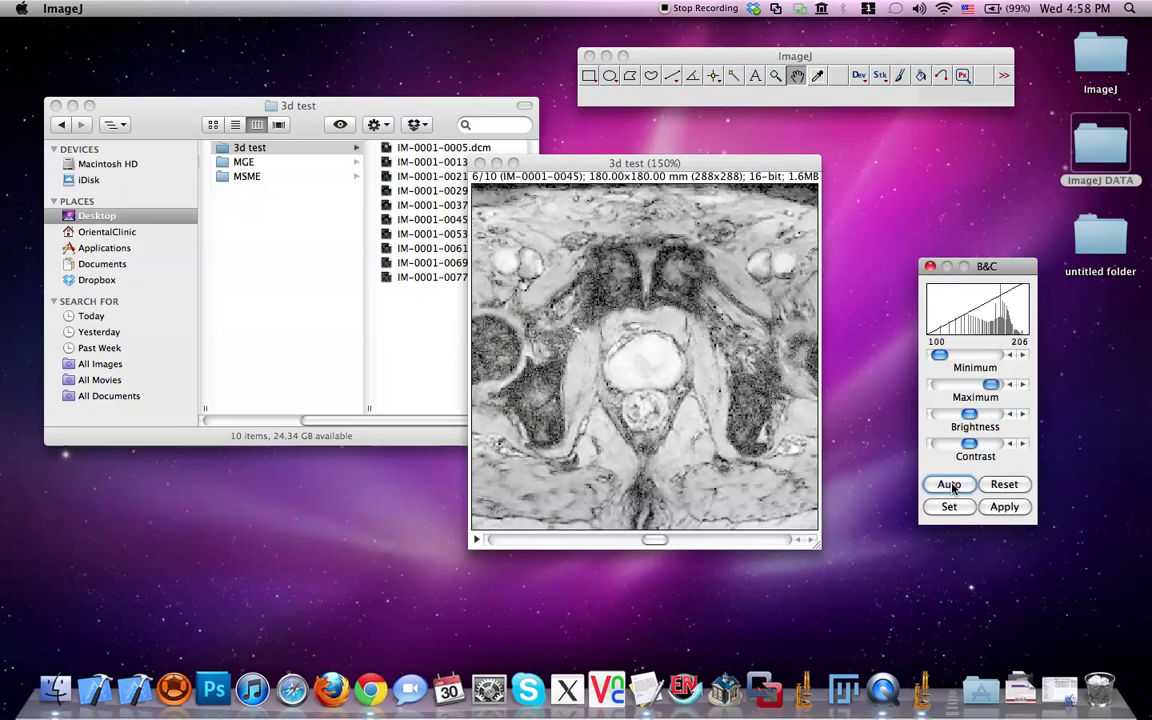
{"action": "left_click_drag", "start_coordinate": [939, 355], "coordinate": [970, 360]}
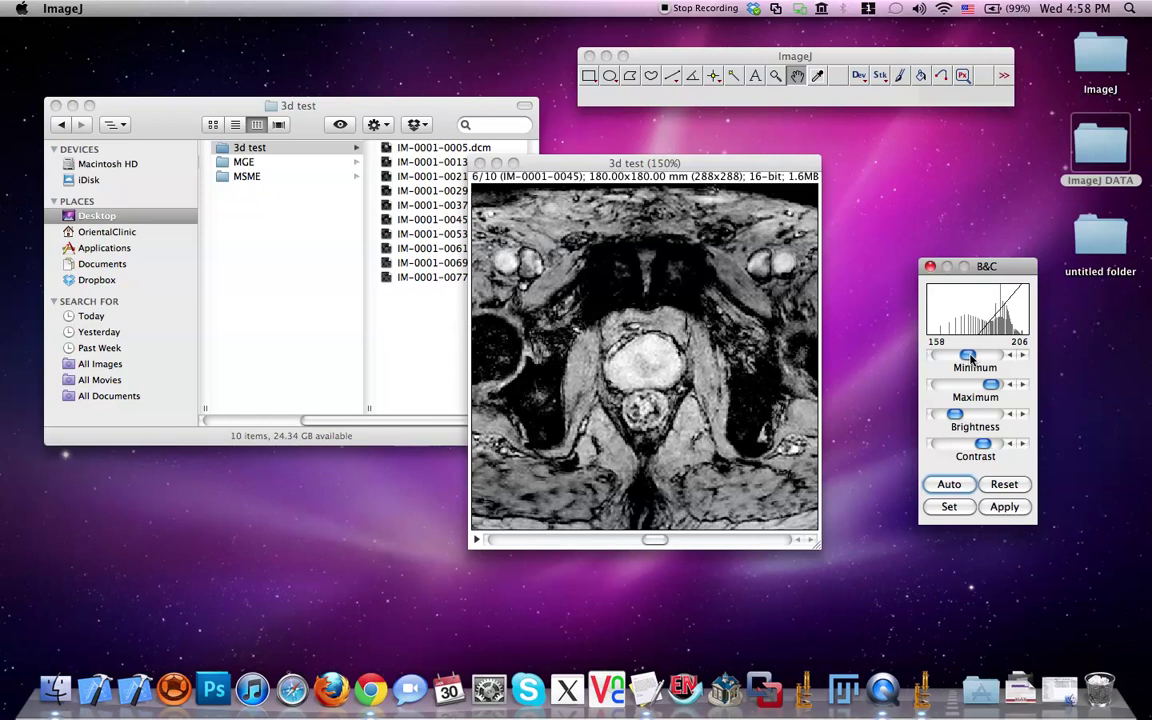
- Apply the contrast adjustment and set the display range to 158–206 with the 16-bit range left on Automatic
{"action": "left_click", "coordinate": [1004, 507]}
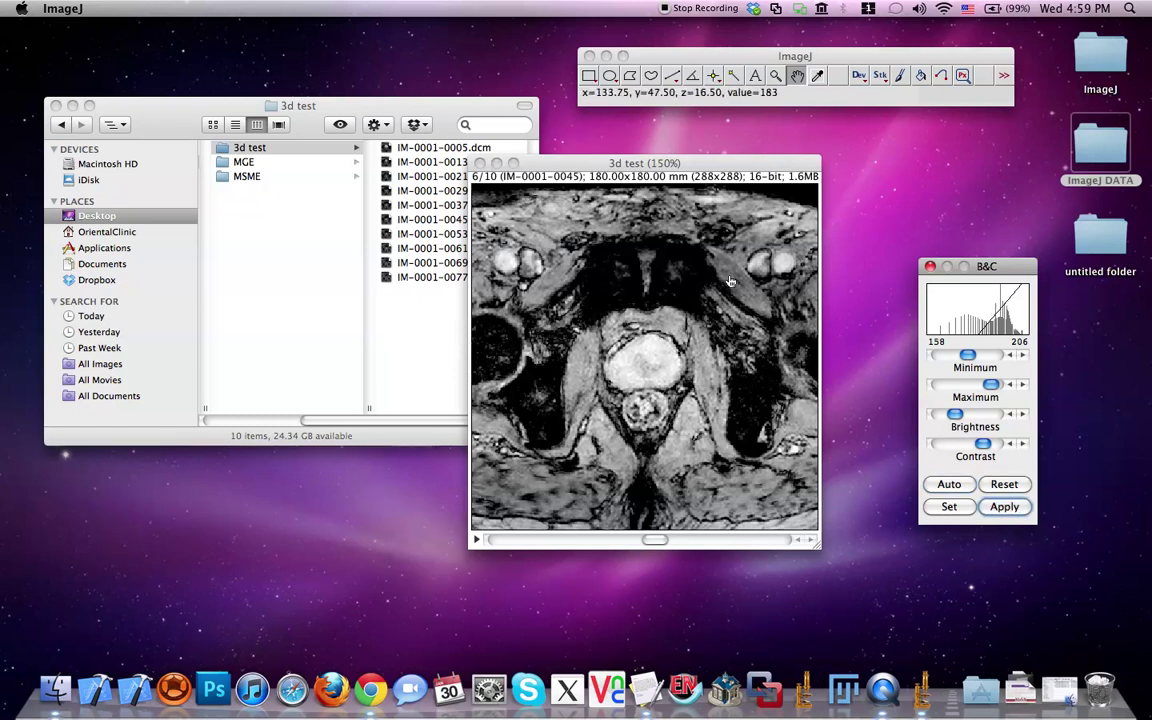
{"action": "left_click", "coordinate": [949, 507]}
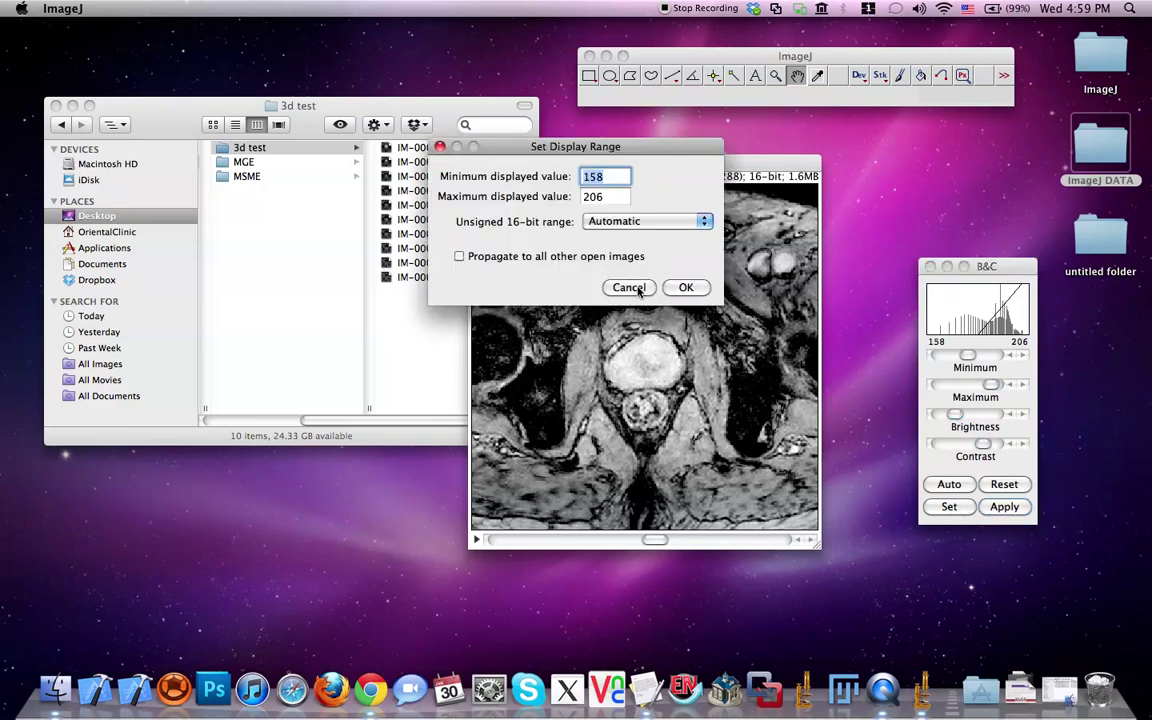
{"action": "left_click", "coordinate": [687, 288]}
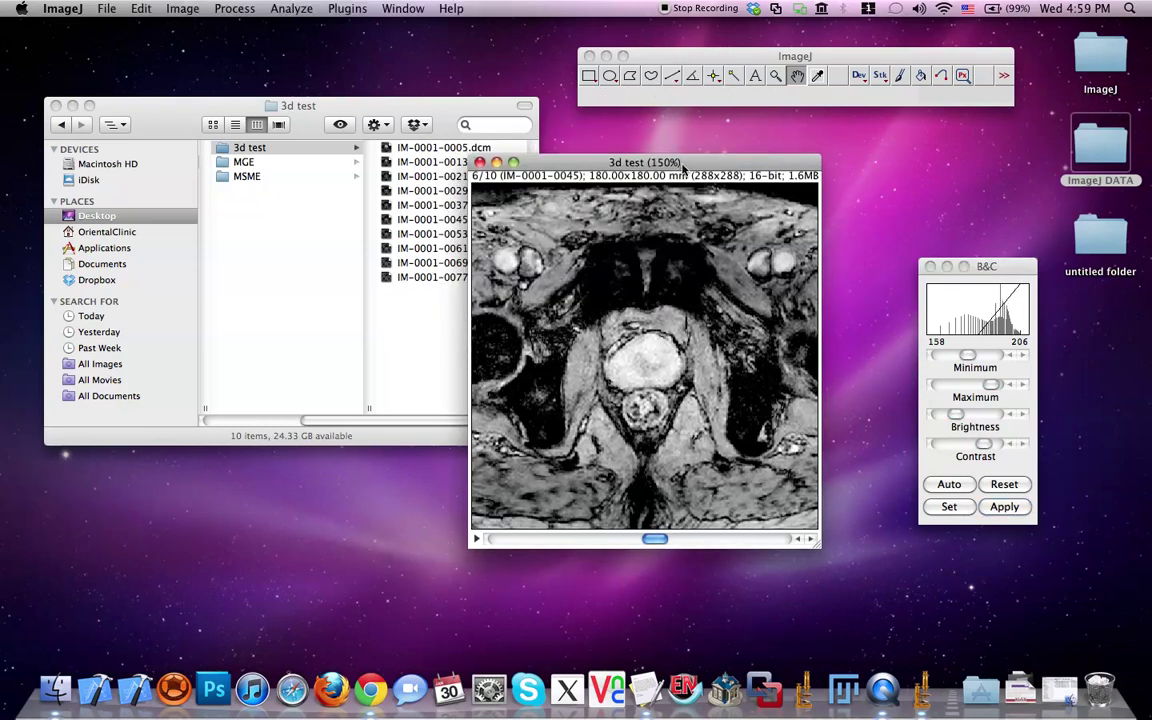
- Close the brightness and contrast window, then close the 3d test stack without saving its changes
{"action": "left_click", "coordinate": [930, 267]}
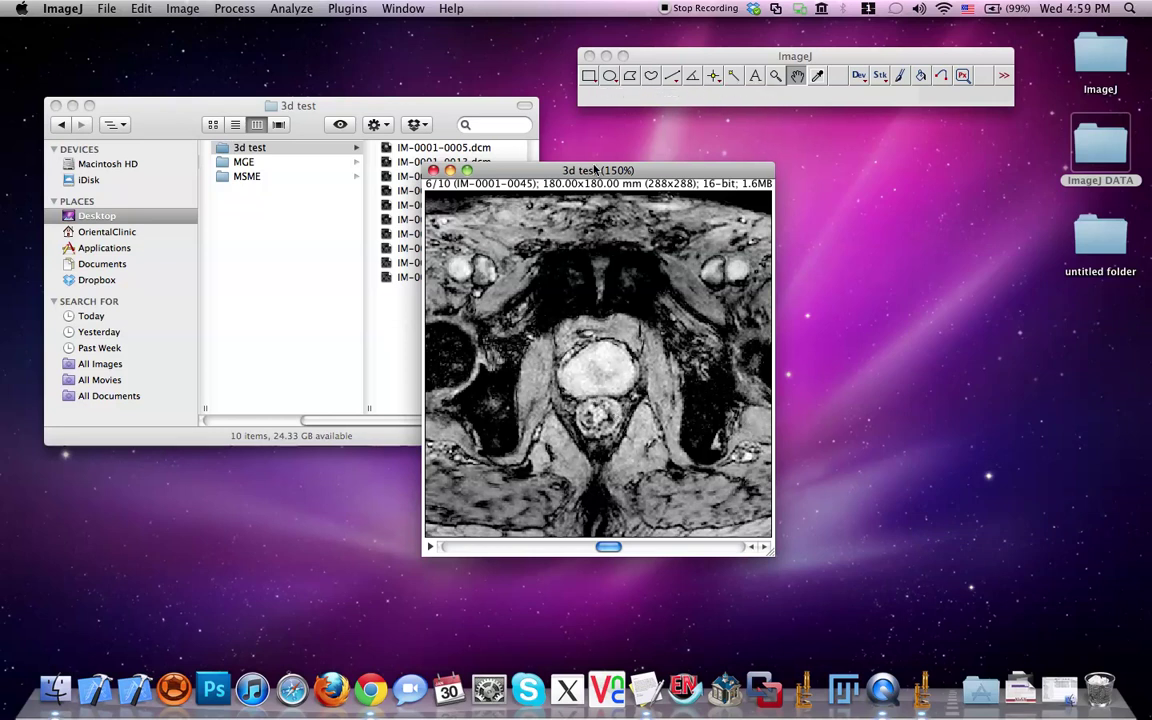
{"action": "left_click_drag", "start_coordinate": [537, 172], "coordinate": [627, 169]}
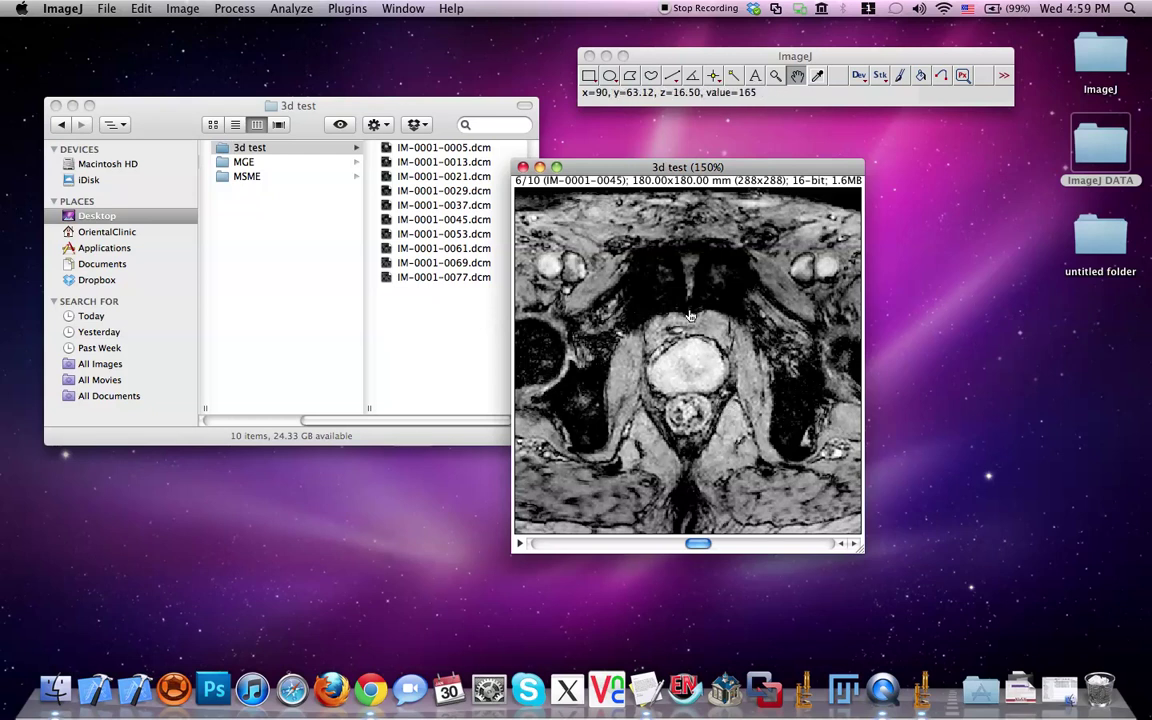
{"action": "left_click", "coordinate": [522, 167]}
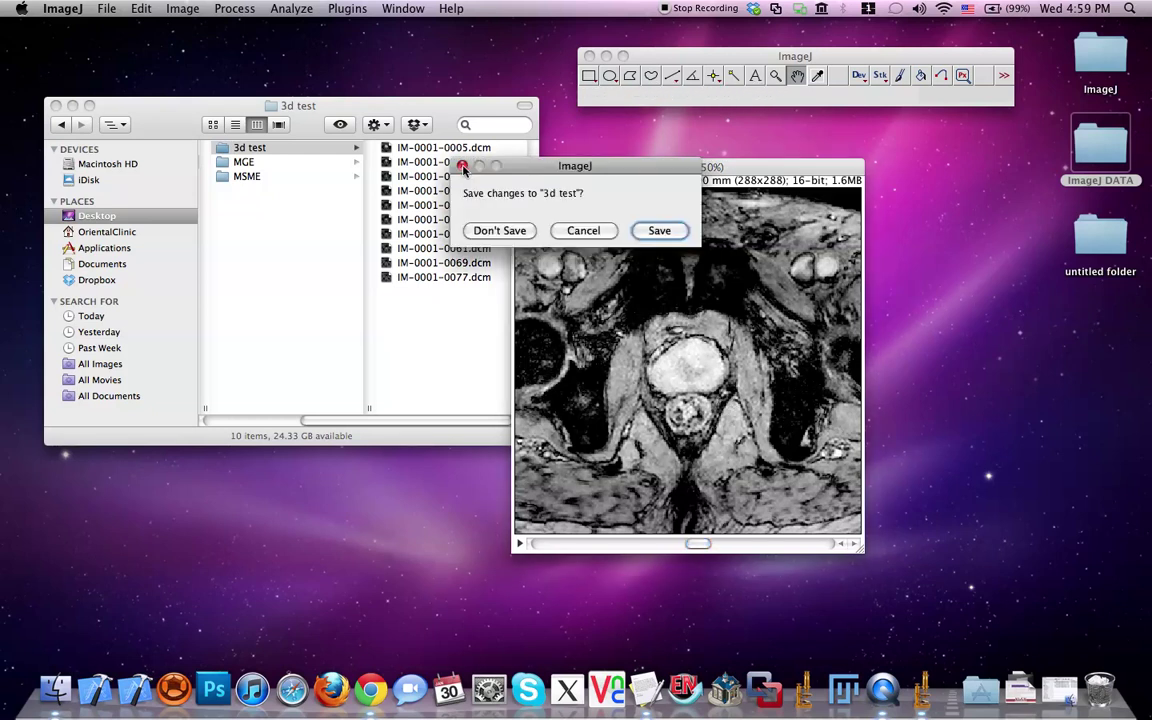
{"action": "left_click", "coordinate": [494, 232]}
- Reopen the 3d test folder as an image stack and magnify it to 150%, leaving the hand tool active
{"action": "left_click_drag", "start_coordinate": [284, 152], "coordinate": [657, 113]}
{"action": "left_click", "coordinate": [659, 260]}
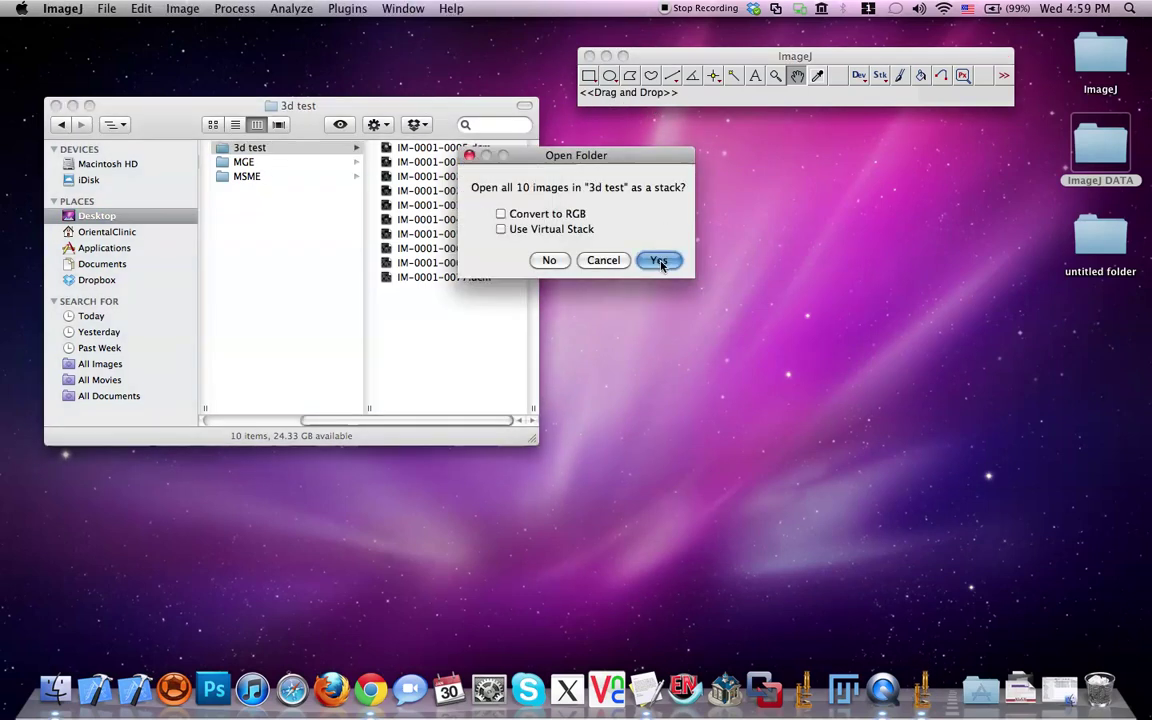
{"action": "left_click", "coordinate": [776, 75]}
{"action": "left_click", "coordinate": [573, 201]}
{"action": "left_click_drag", "start_coordinate": [549, 84], "coordinate": [508, 210]}
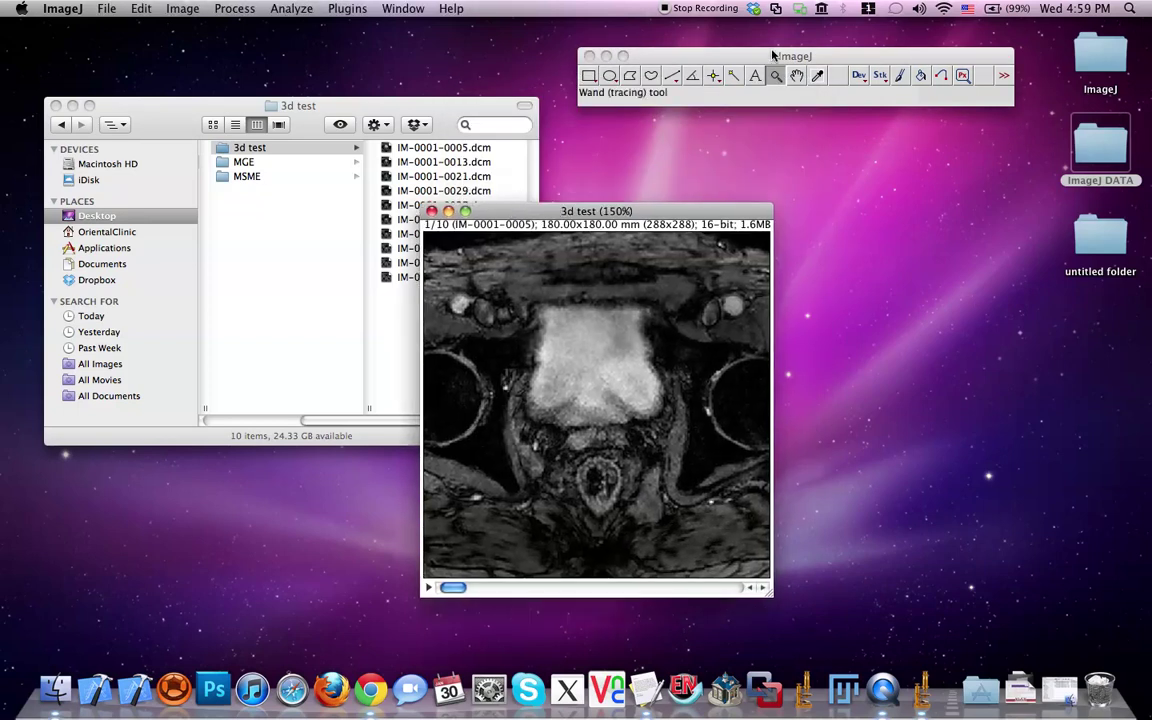
{"action": "left_click", "coordinate": [797, 78]}
{"action": "left_click_drag", "start_coordinate": [728, 217], "coordinate": [575, 272]}
- Open IM-0001-0021.dcm as a separate image, magnify it to 150% and arrange it side by side with the 3d test stack
{"action": "left_click", "coordinate": [445, 205]}
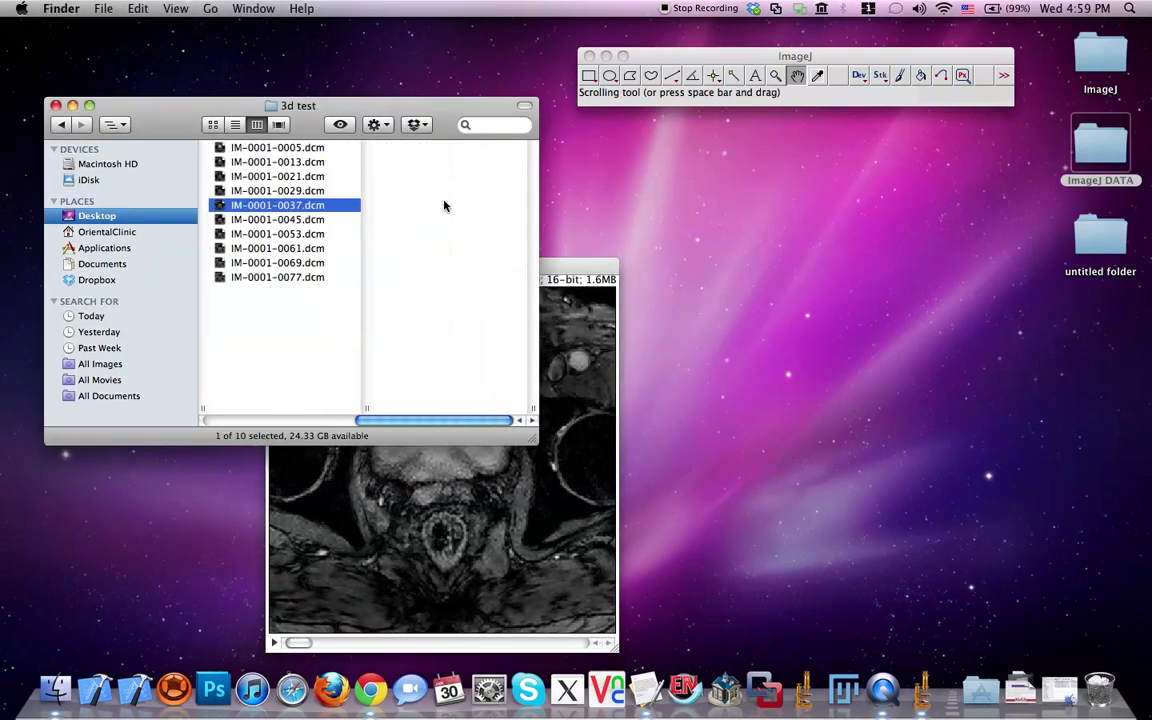
{"action": "left_click", "coordinate": [268, 177]}
{"action": "left_click_drag", "start_coordinate": [268, 180], "coordinate": [728, 103]}
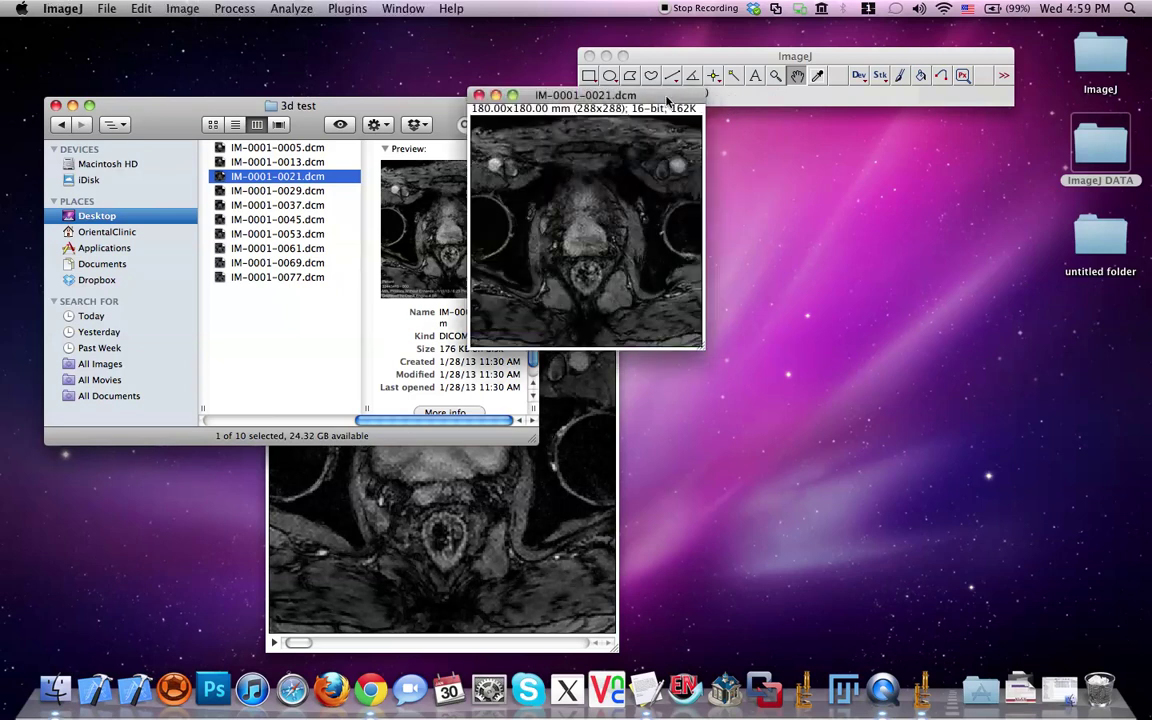
{"action": "left_click", "coordinate": [775, 75]}
{"action": "left_click", "coordinate": [760, 300]}
{"action": "left_click", "coordinate": [797, 75]}
{"action": "left_click_drag", "start_coordinate": [808, 200], "coordinate": [825, 240]}
{"action": "left_click_drag", "start_coordinate": [604, 270], "coordinate": [614, 237]}
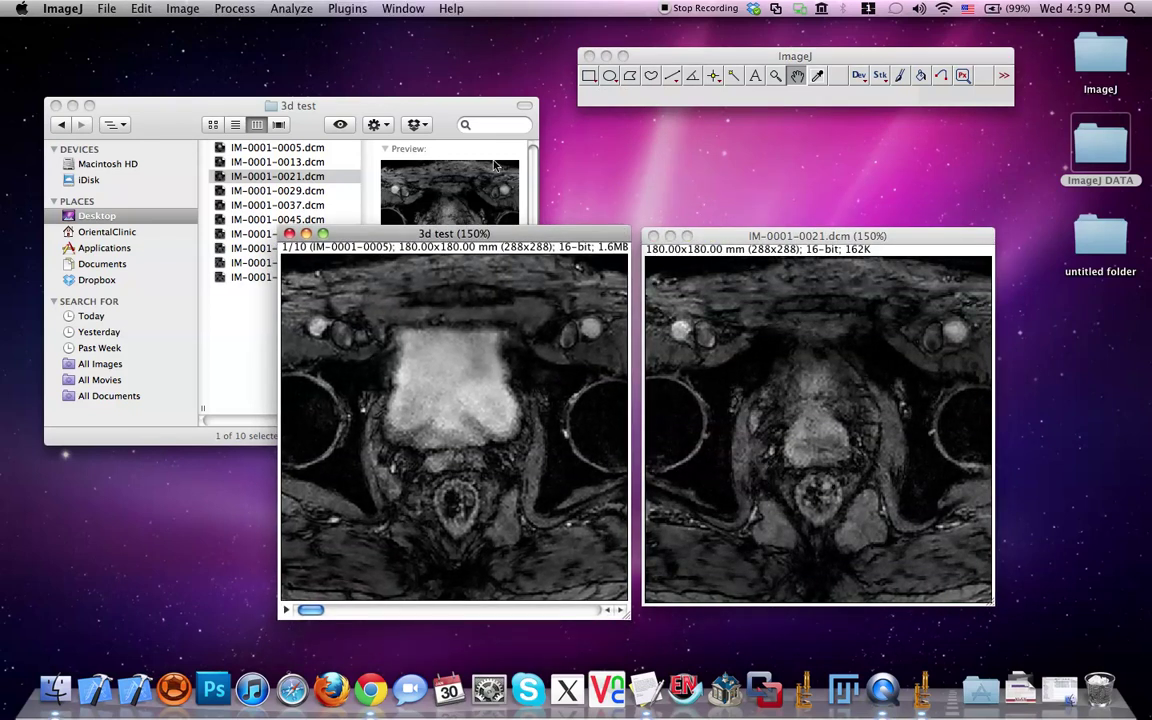
- Start the Image Calculator with 3d test as the first image and IM-0001-0021.dcm as the second
{"action": "left_click", "coordinate": [302, 10]}
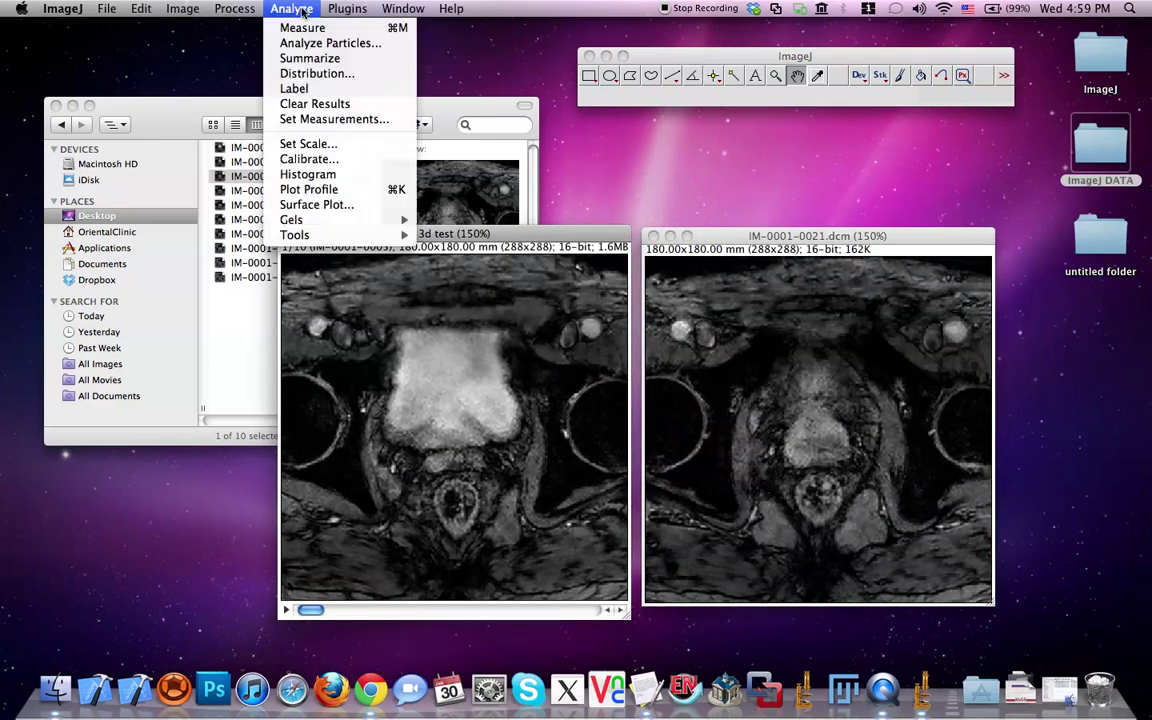
{"action": "mouse_move", "coordinate": [234, 10]}
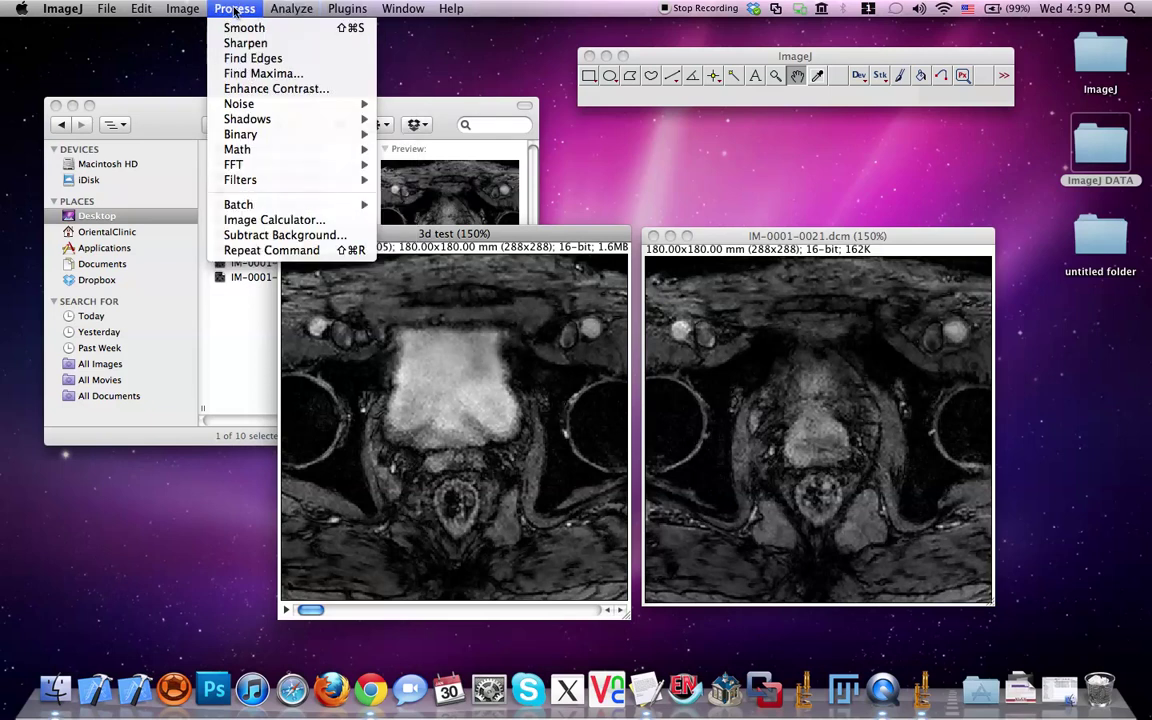
{"action": "left_click", "coordinate": [274, 222]}
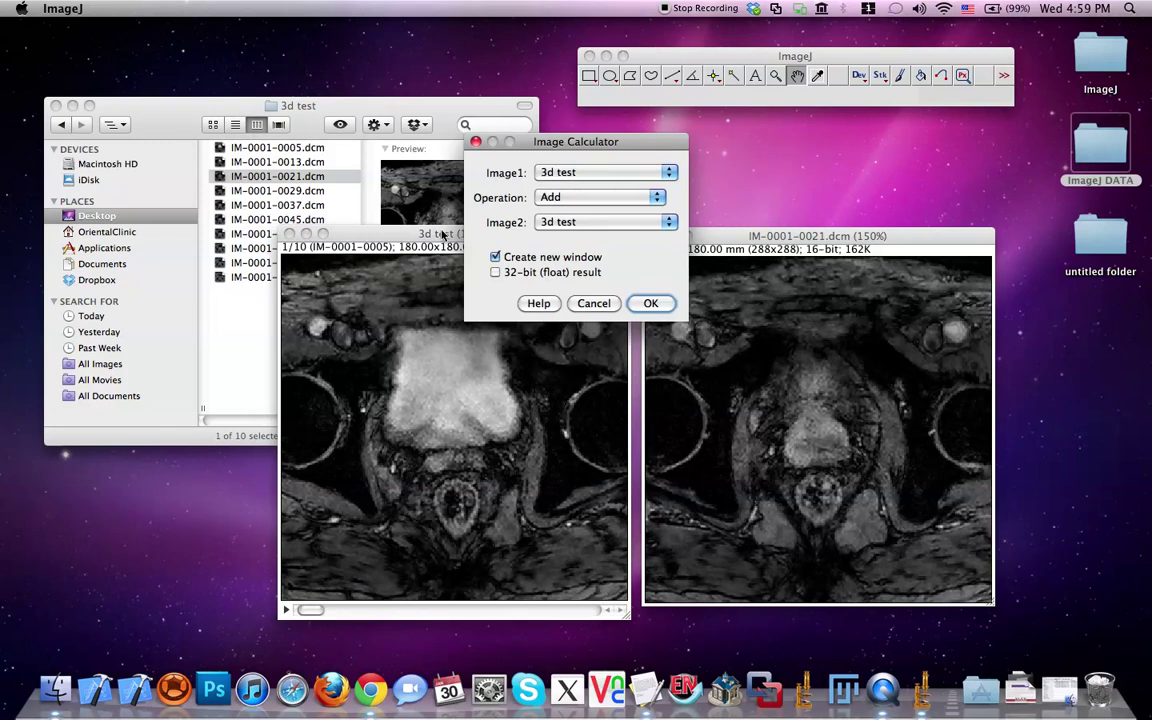
{"action": "left_click", "coordinate": [565, 174]}
{"action": "left_click", "coordinate": [566, 174]}
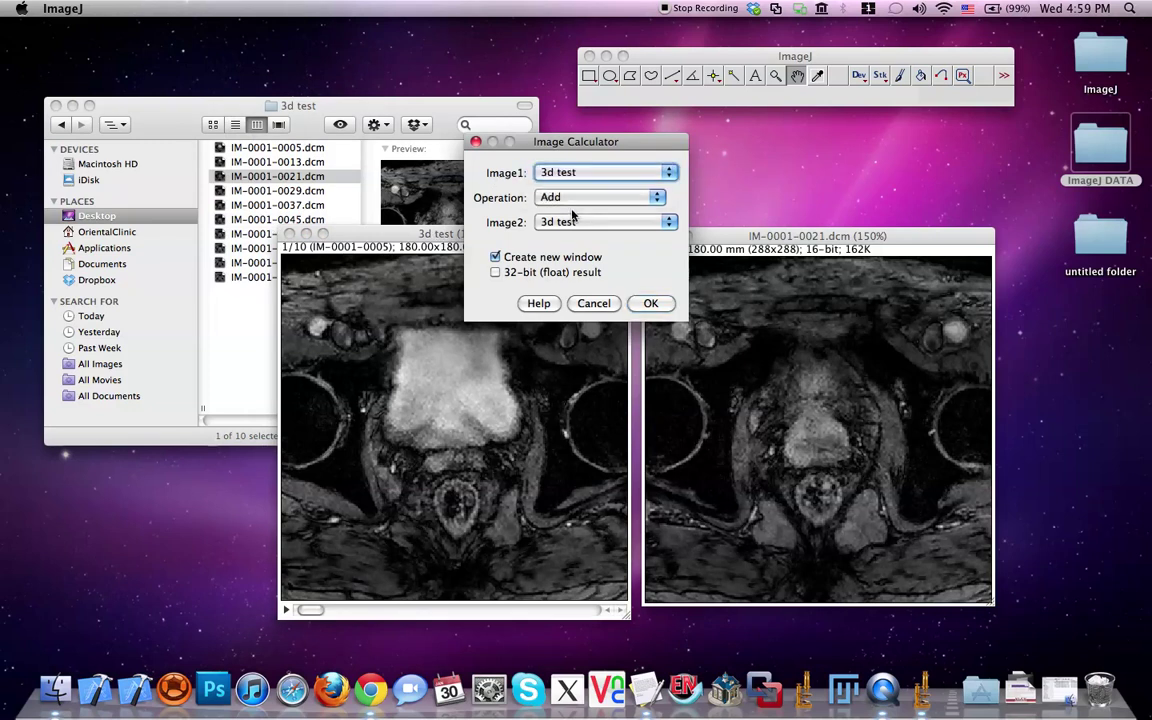
{"action": "left_click", "coordinate": [565, 222]}
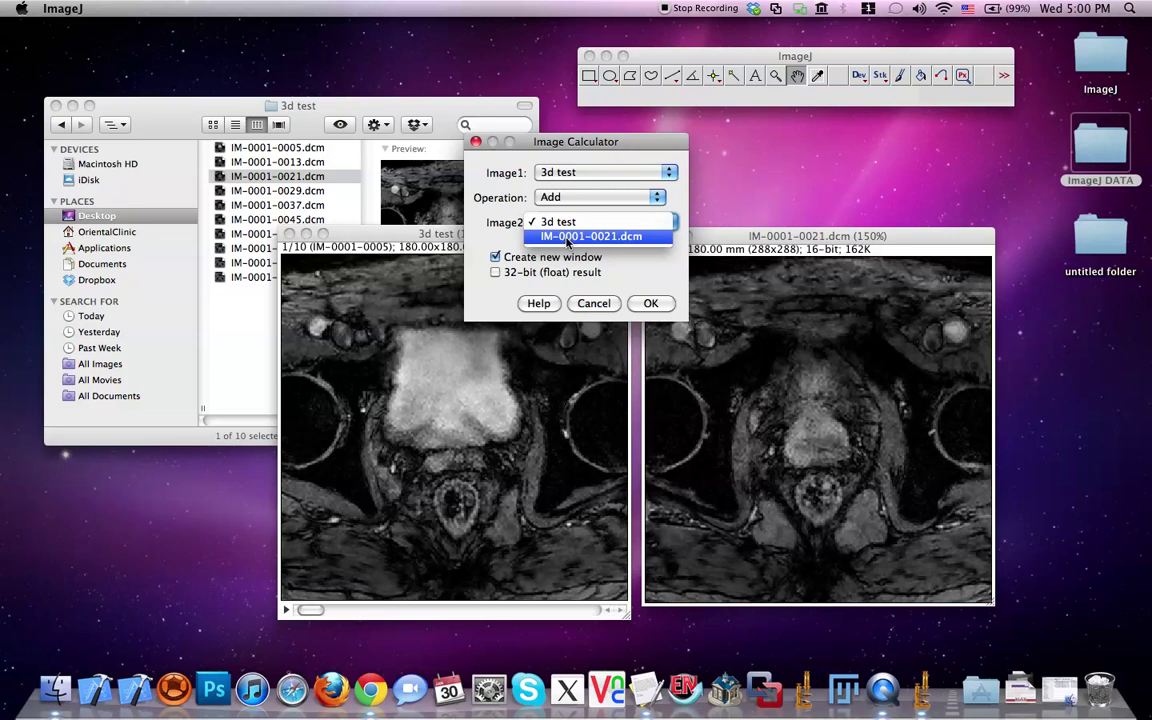
{"action": "left_click", "coordinate": [568, 238]}
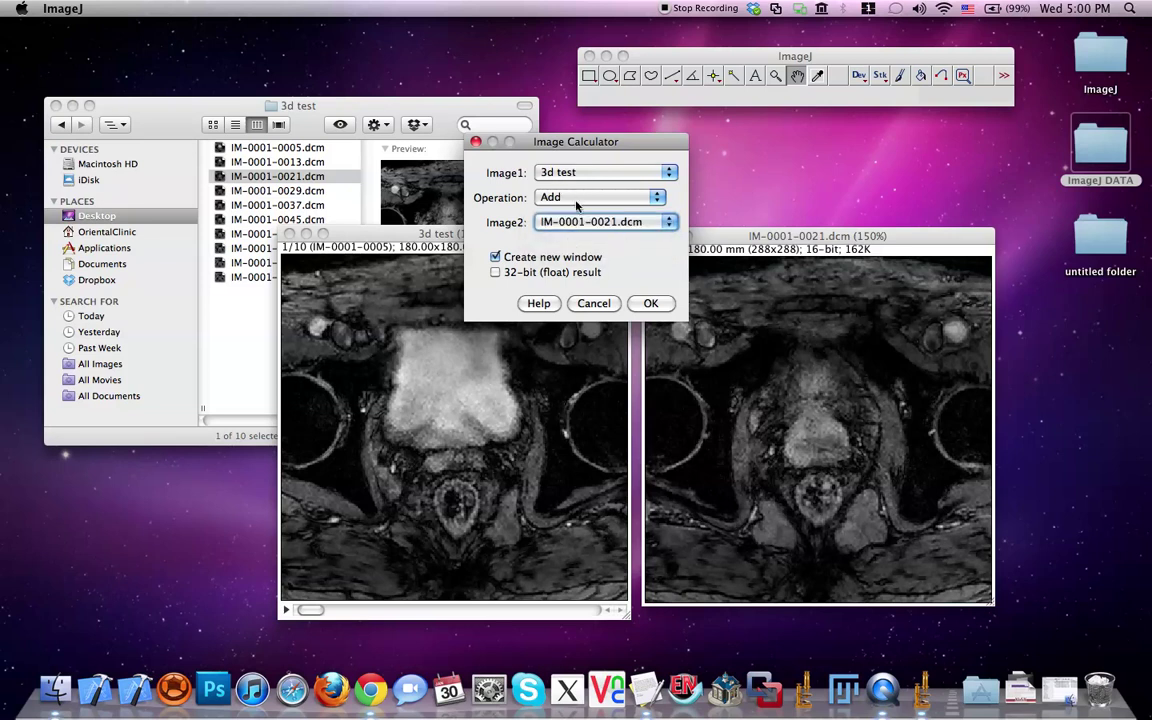
- Subtract IM-0001-0021.dcm from all 10 images of the stack in a new window and view slice 2 of the result
{"action": "left_click", "coordinate": [576, 201]}
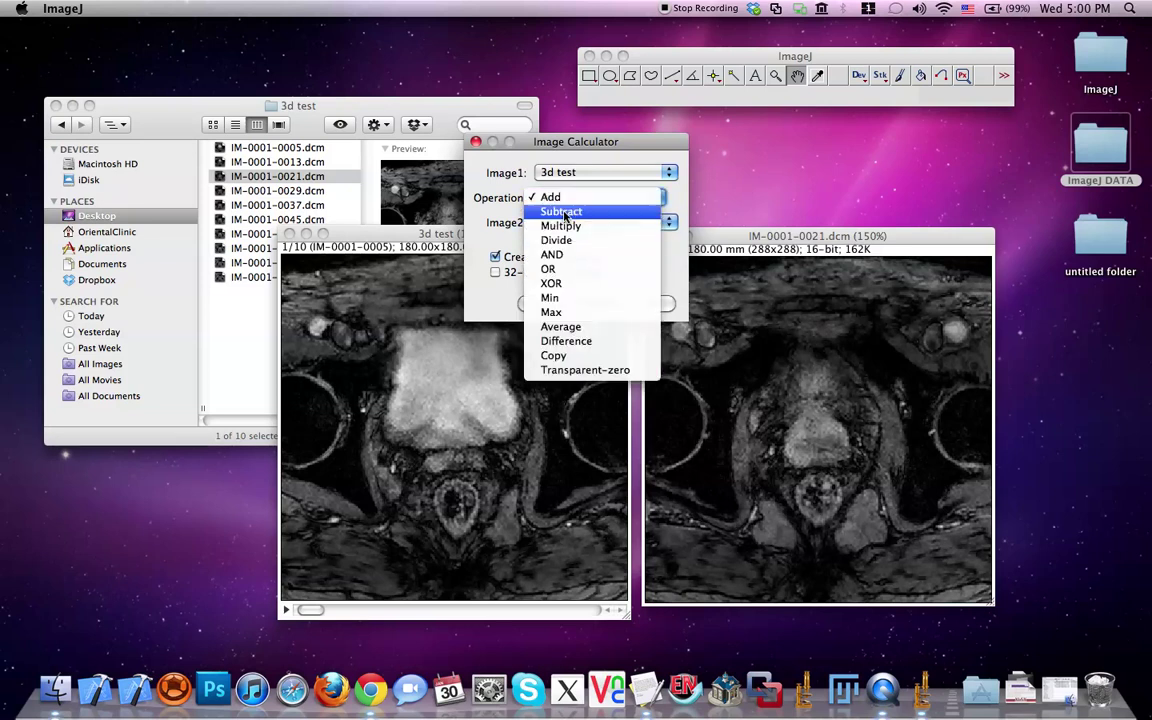
{"action": "left_click", "coordinate": [561, 211]}
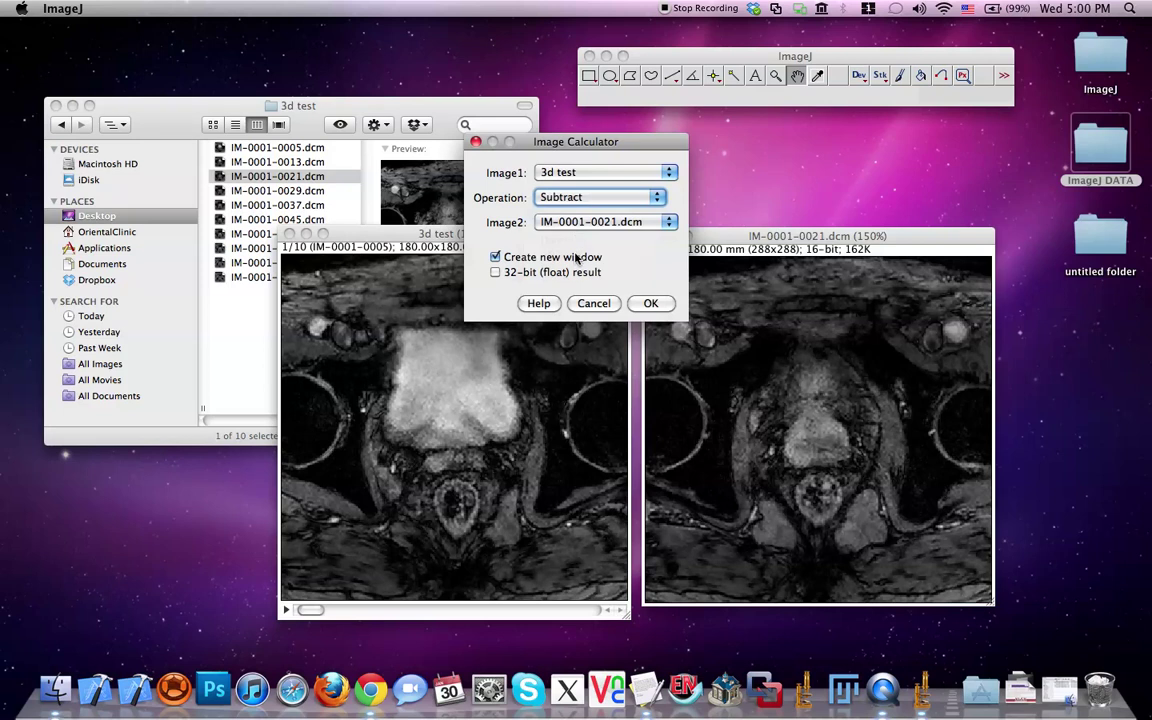
{"action": "left_click", "coordinate": [645, 303]}
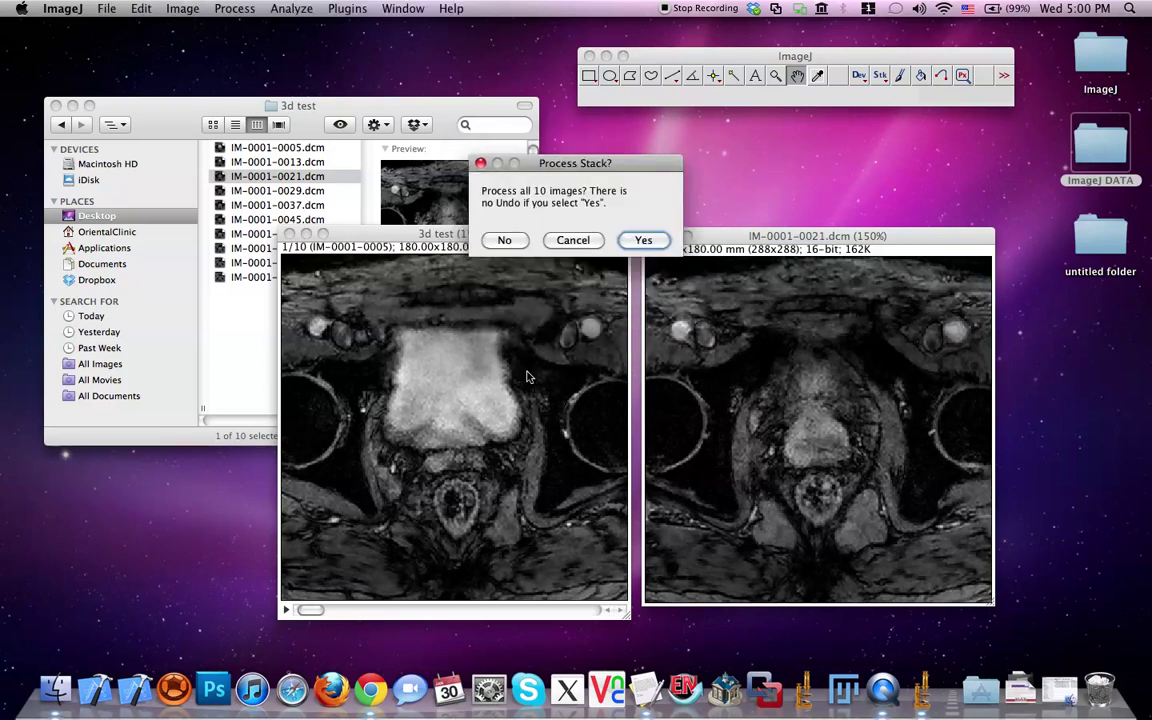
{"action": "left_click", "coordinate": [643, 240]}
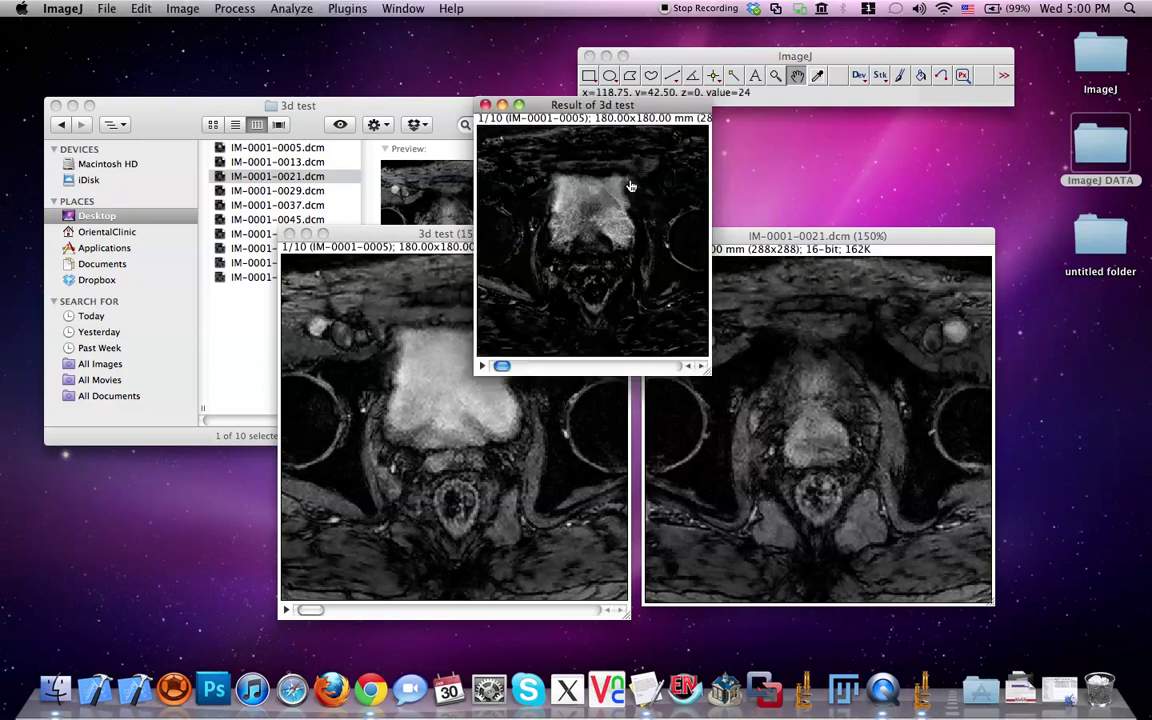
{"action": "left_click_drag", "start_coordinate": [607, 106], "coordinate": [606, 101]}
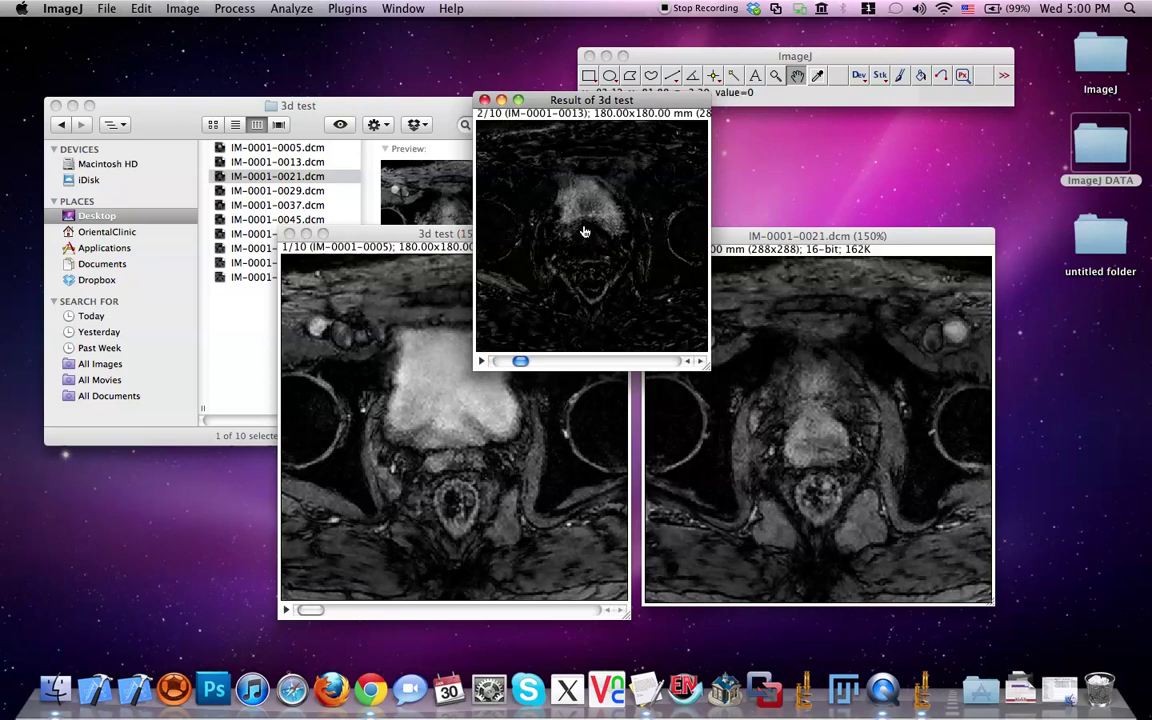
- Compare the subtraction result's slices 1 to 10 with slice 3 of the 3d test stack and the single IM-0001-0021.dcm image
{"action": "left_click", "coordinate": [415, 243]}
{"action": "left_click", "coordinate": [556, 110]}
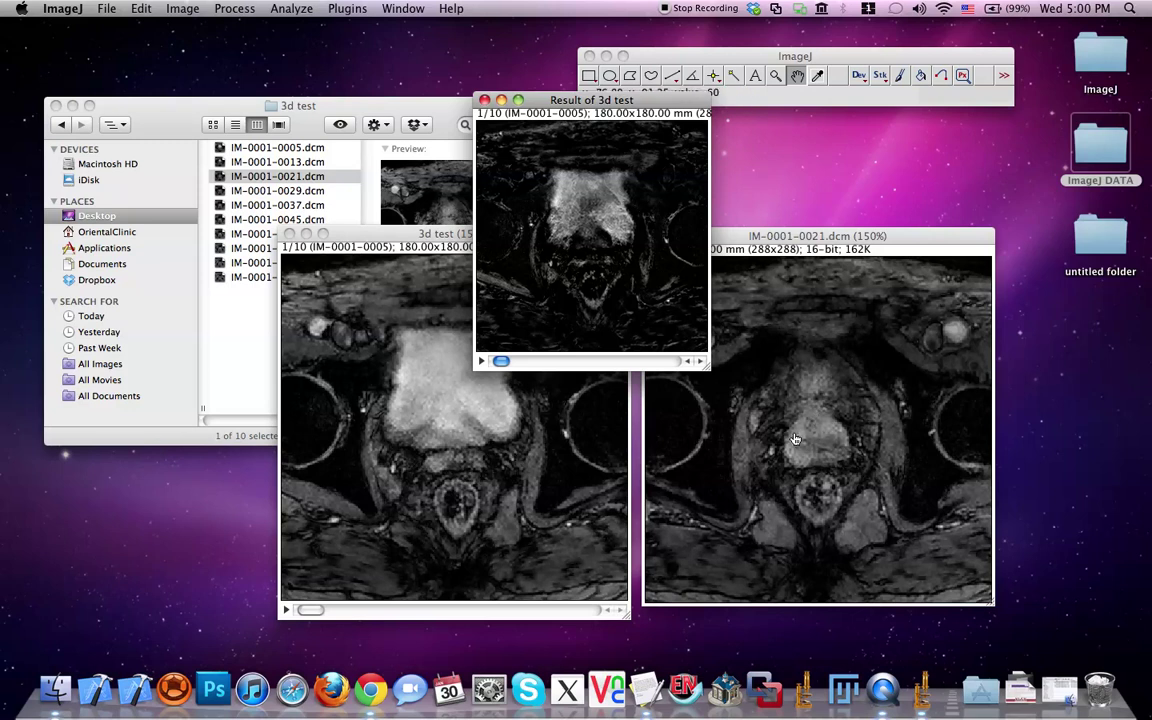
{"action": "scroll", "coordinate": [578, 220], "scroll_direction": "down", "scroll_amount": 2}
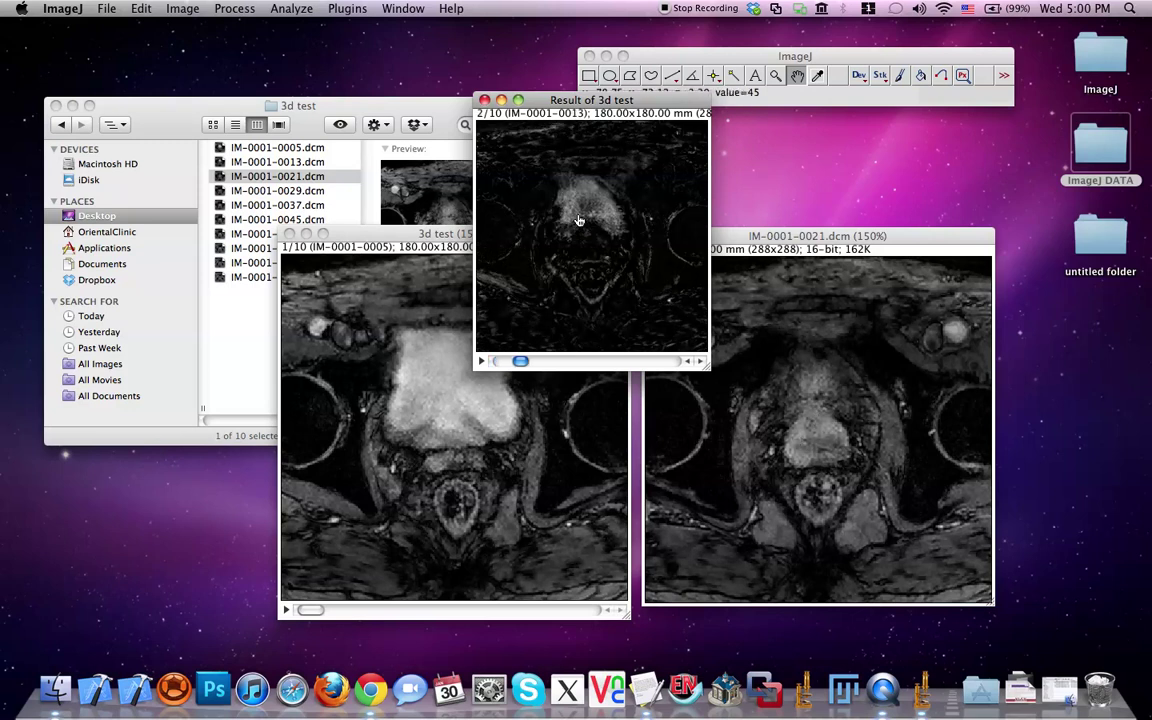
{"action": "left_click", "coordinate": [423, 440]}
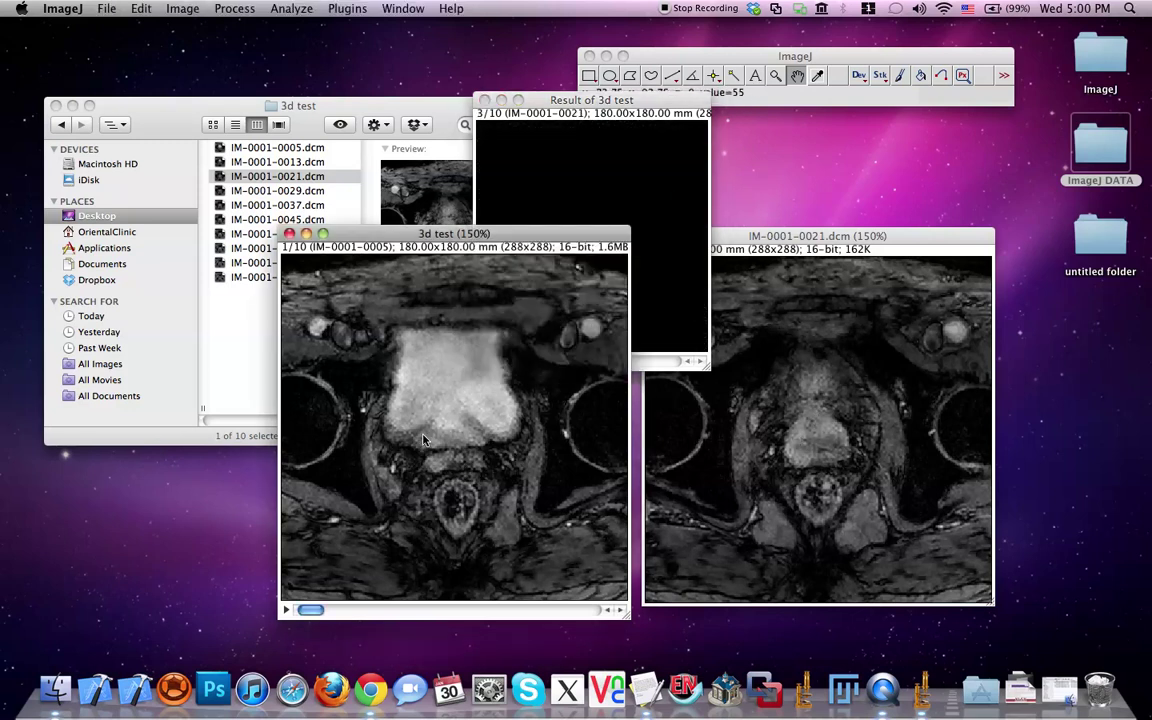
{"action": "scroll", "coordinate": [423, 440], "scroll_direction": "down", "scroll_amount": 2}
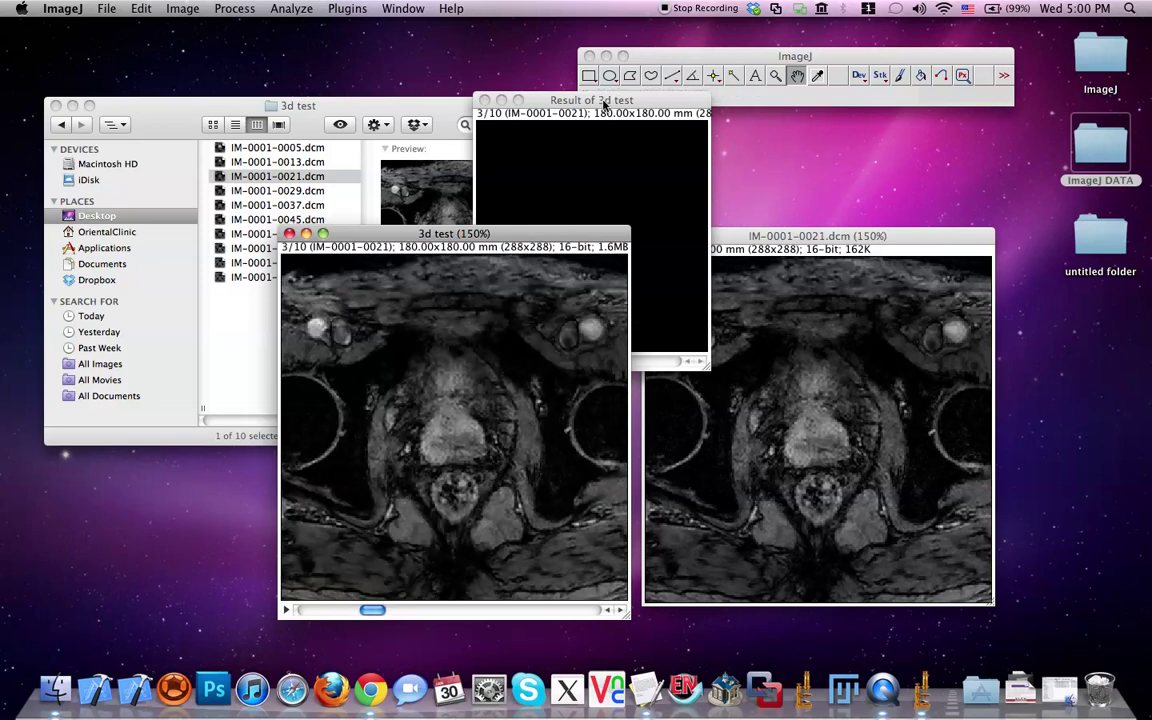
{"action": "left_click", "coordinate": [614, 210]}
{"action": "scroll", "coordinate": [575, 236], "scroll_direction": "down", "scroll_amount": 2}
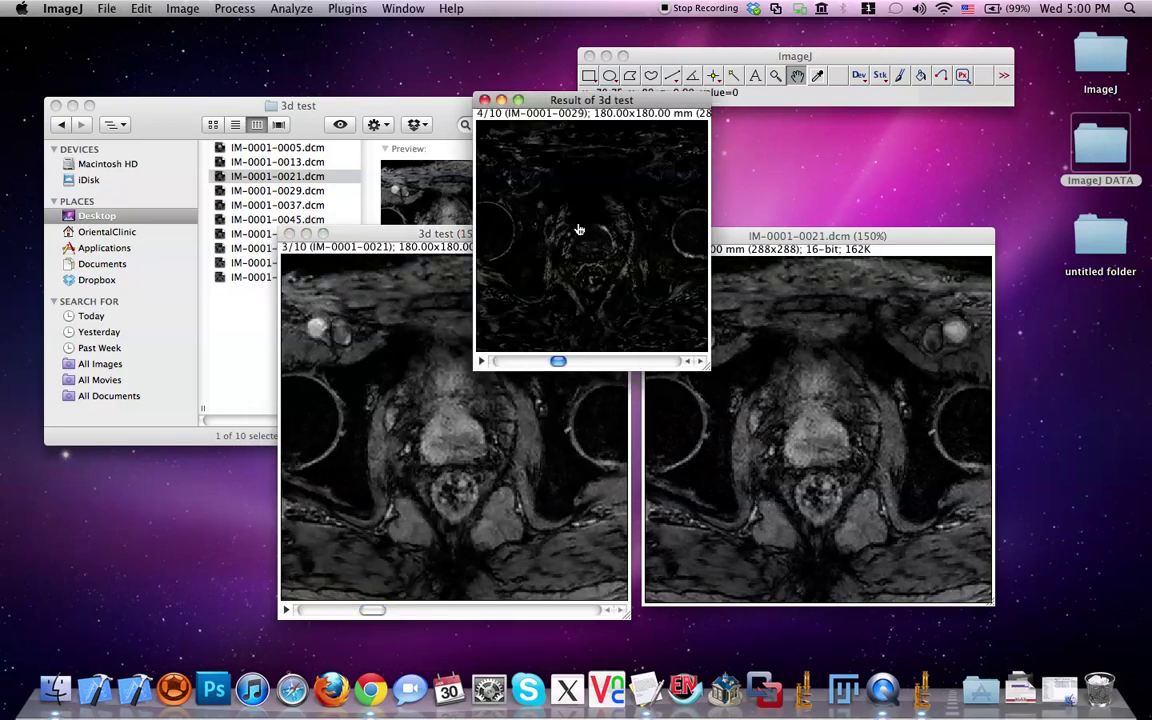
{"action": "scroll", "coordinate": [584, 233], "scroll_direction": "down", "scroll_amount": 5}
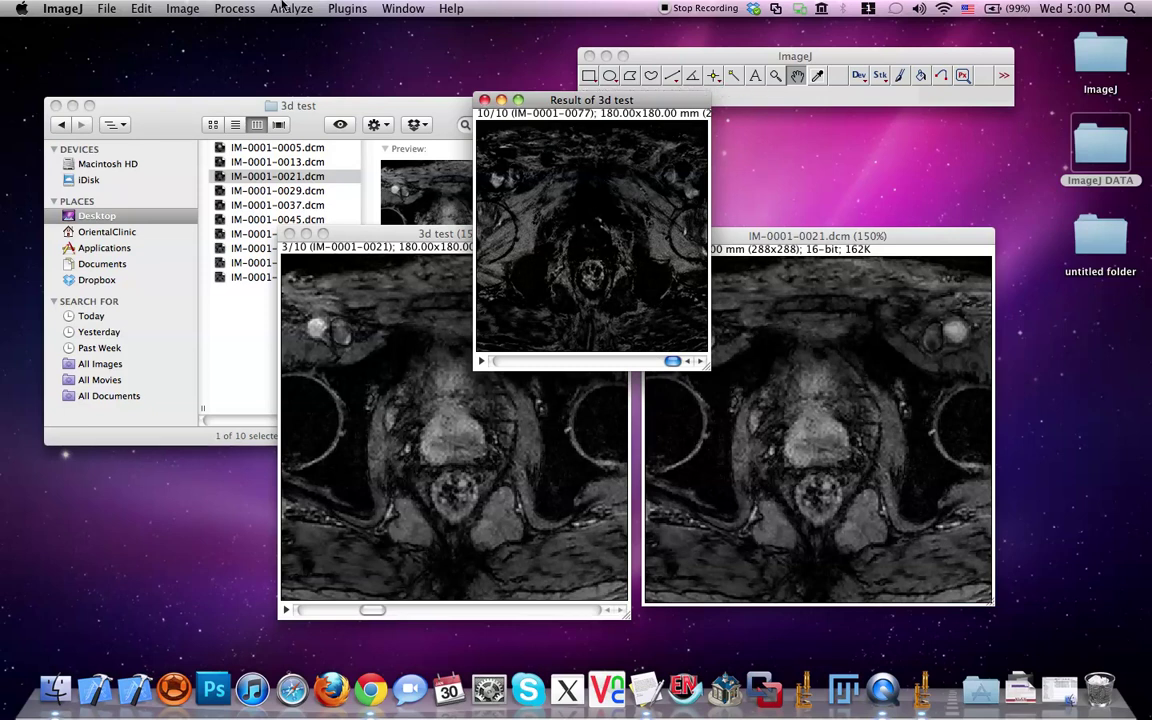
- Review the operations offered by the Image Calculator, such as Difference, and dismiss it without calculating
{"action": "left_click", "coordinate": [235, 9]}
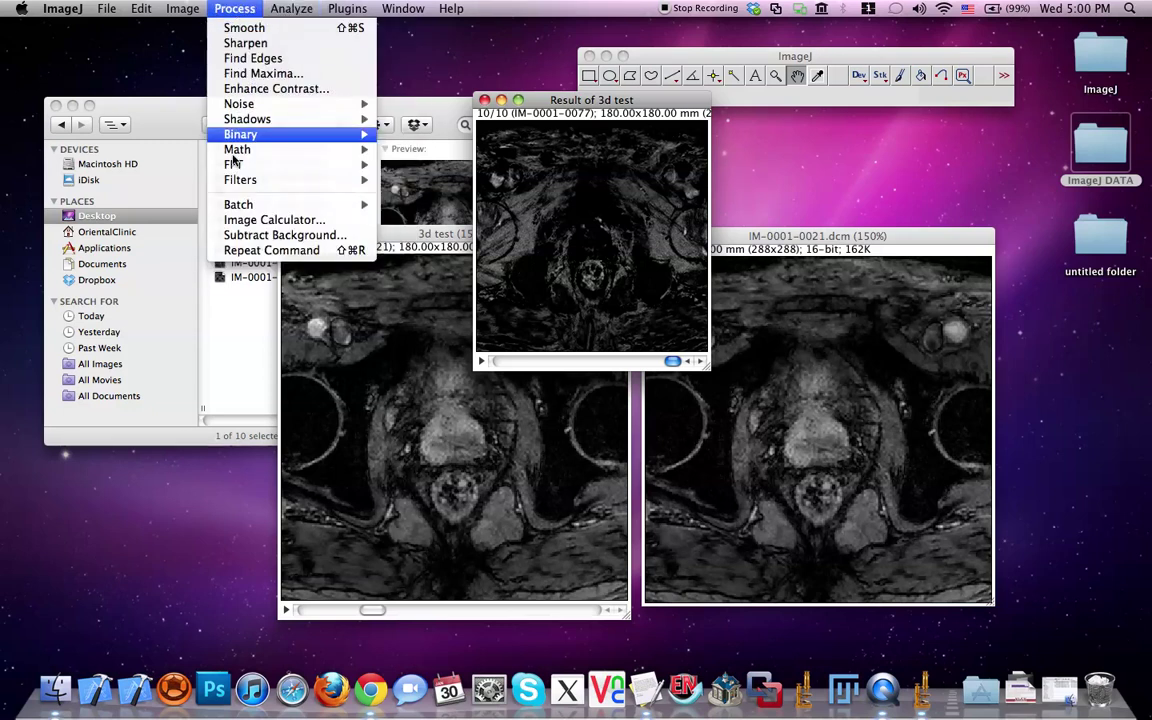
{"action": "left_click", "coordinate": [262, 219]}
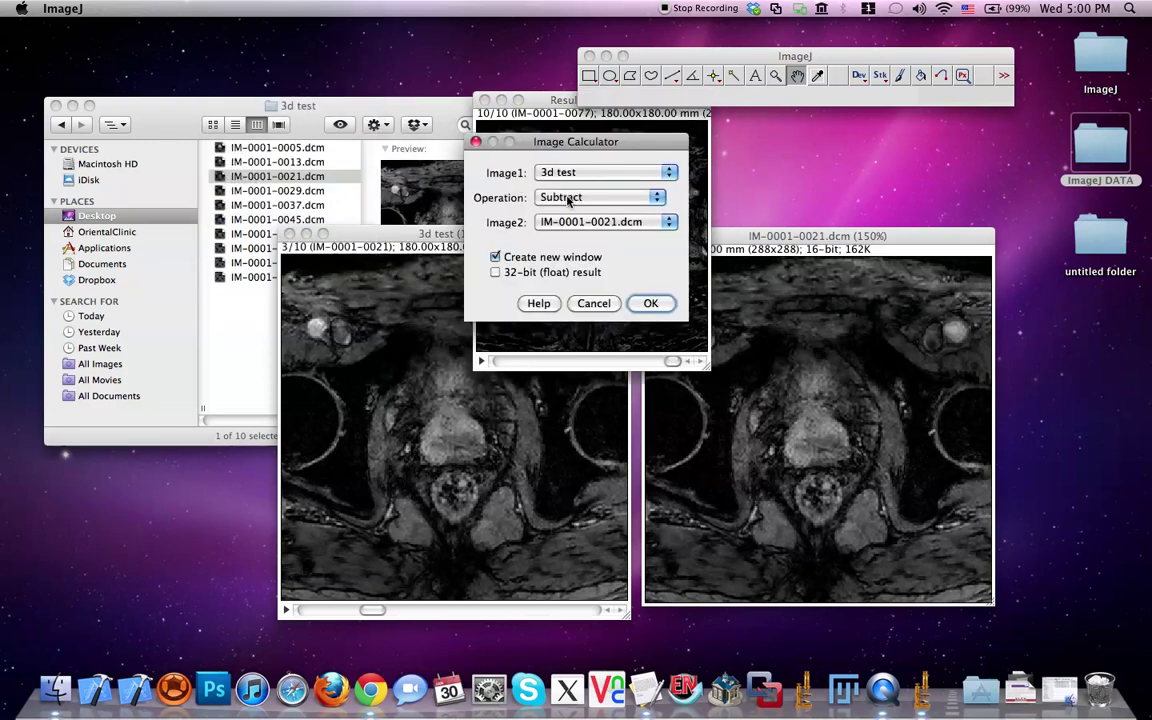
{"action": "left_click", "coordinate": [570, 198]}
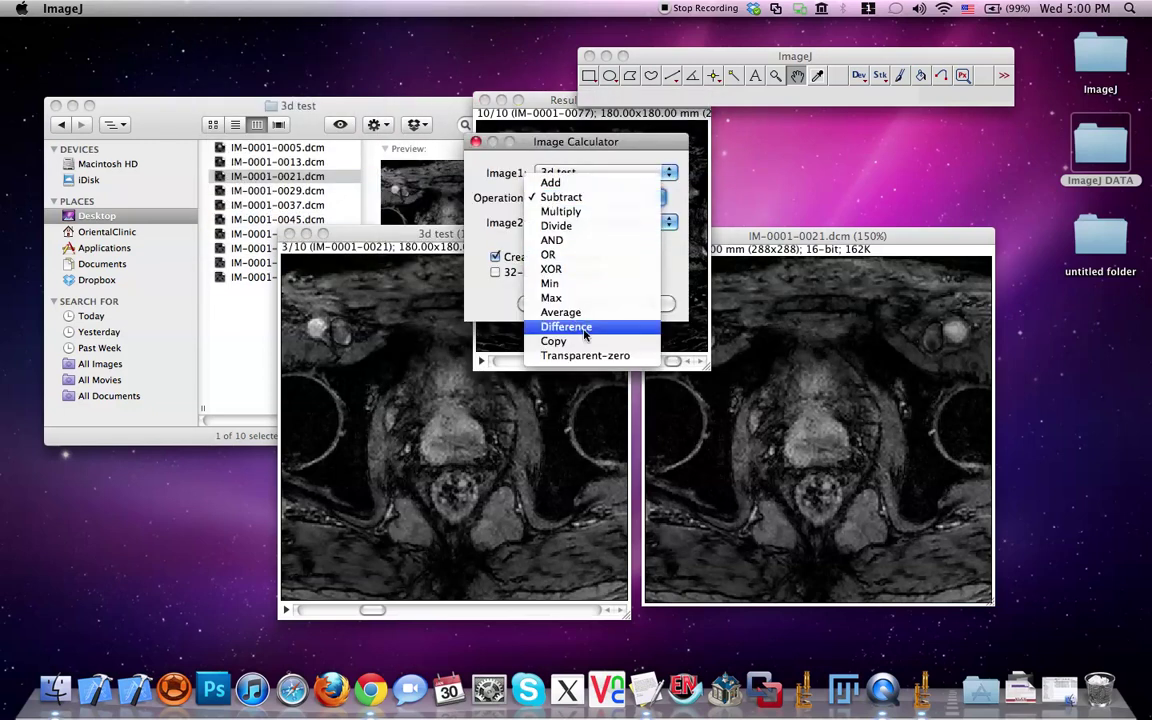
{"action": "left_click", "coordinate": [539, 148]}
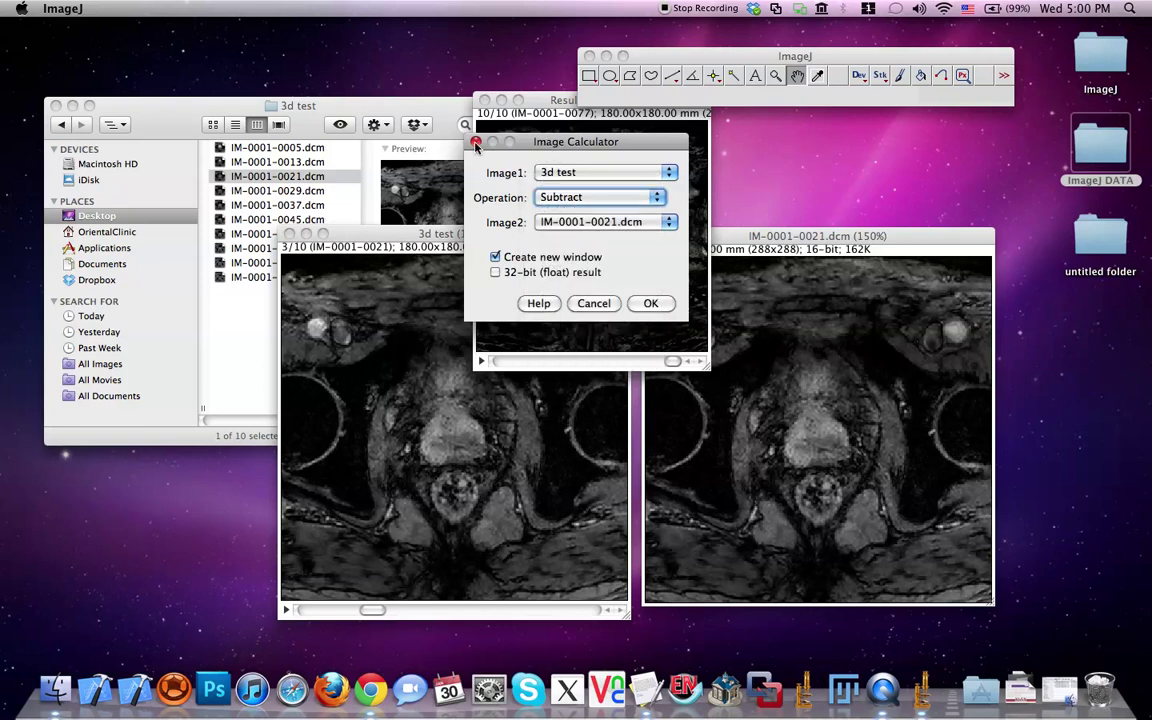
{"action": "left_click", "coordinate": [476, 143]}
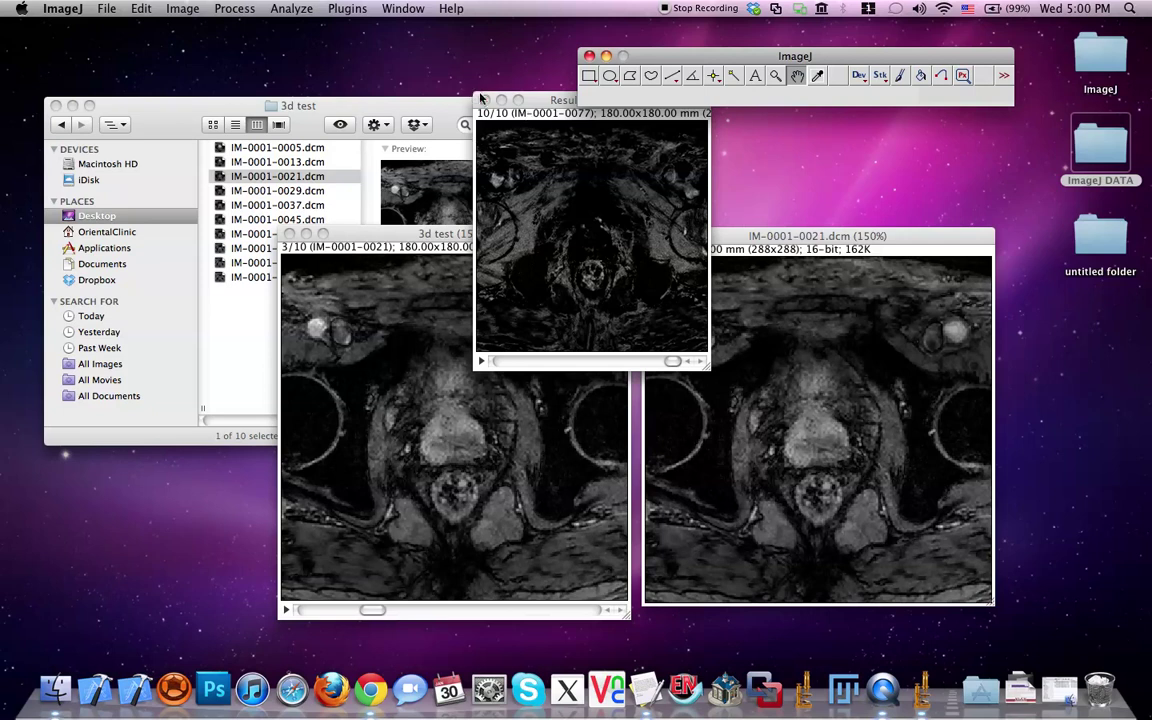
- Close the subtraction result, the 3d test stack, the IM-0001-0021.dcm image and the 3d test folder window
{"action": "left_click", "coordinate": [484, 101]}
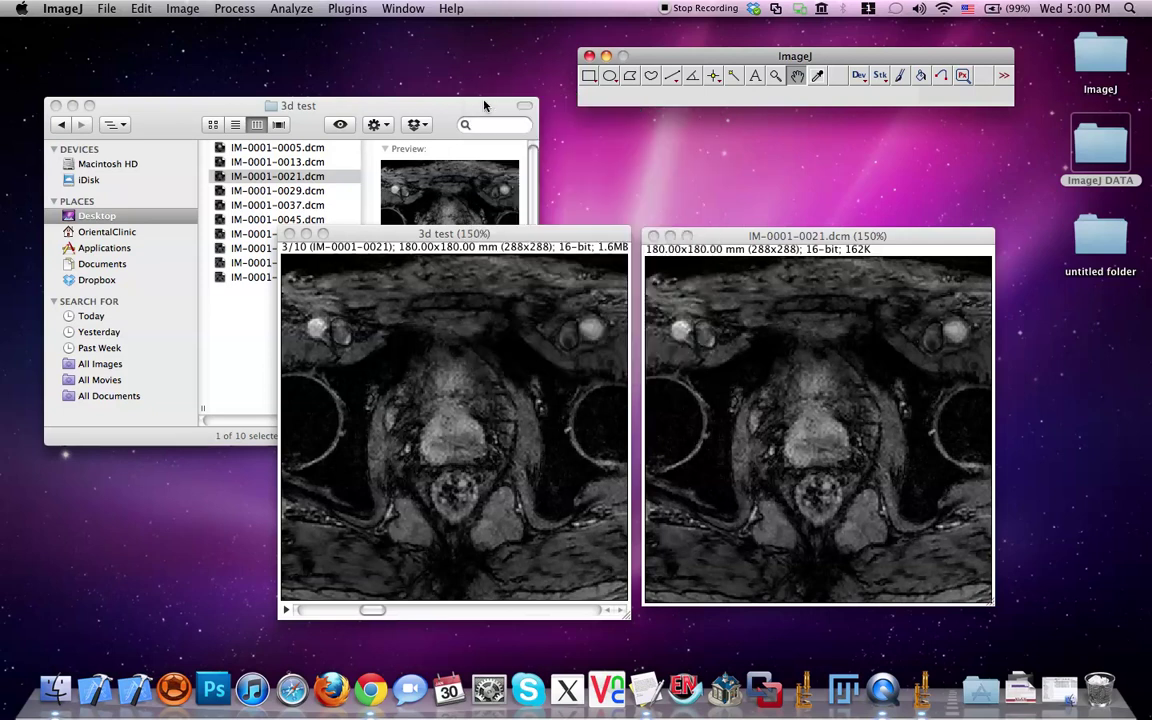
{"action": "left_click", "coordinate": [289, 233]}
{"action": "key", "text": "super+w"}
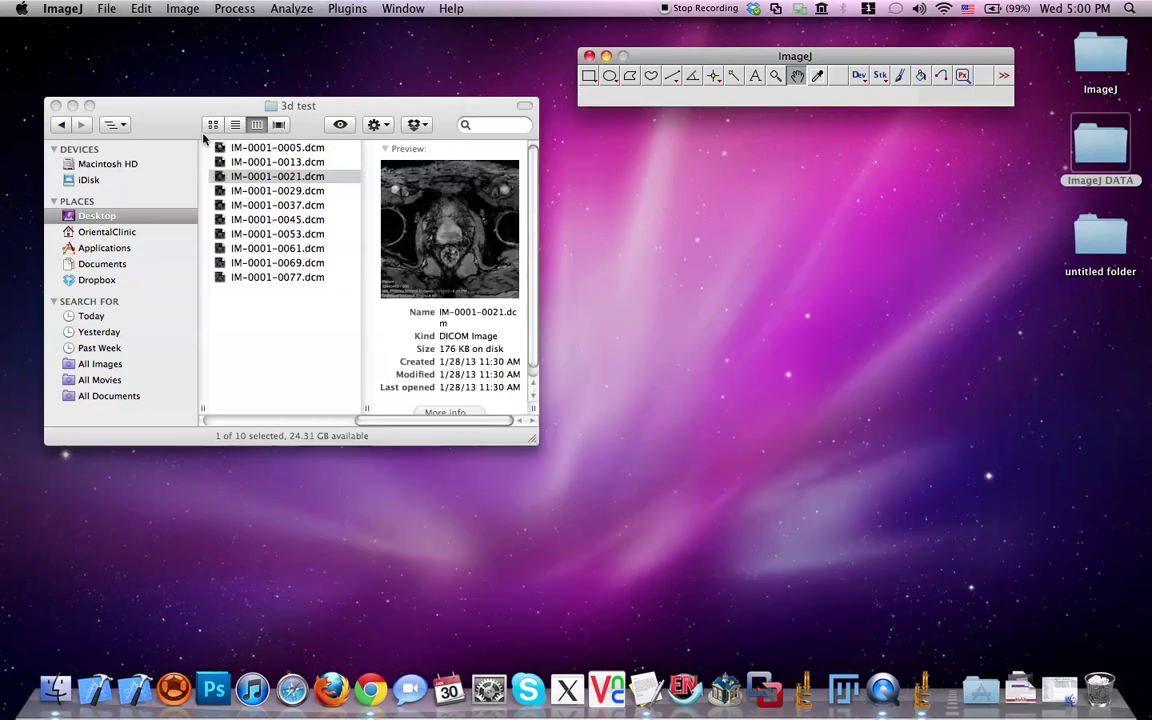
{"action": "left_click", "coordinate": [56, 106]}
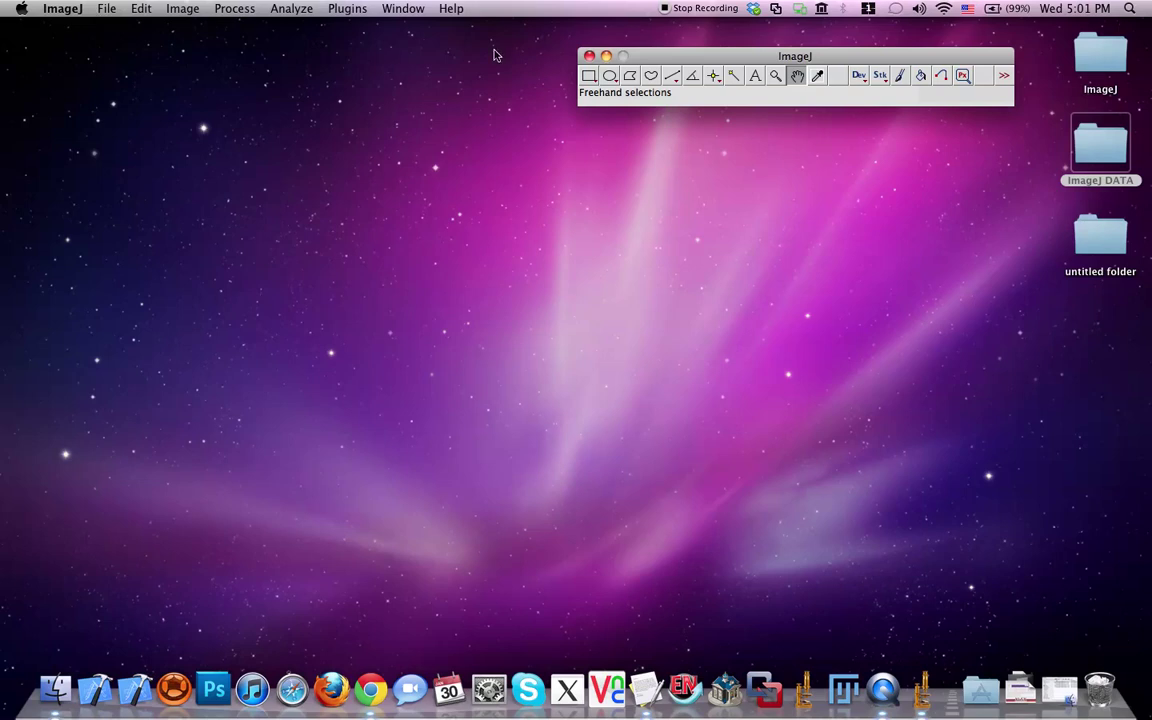
- Load the 3d test folder from ImageJ DATA as an image stack and place its window below the toolbar
{"action": "double_click", "coordinate": [1113, 140]}
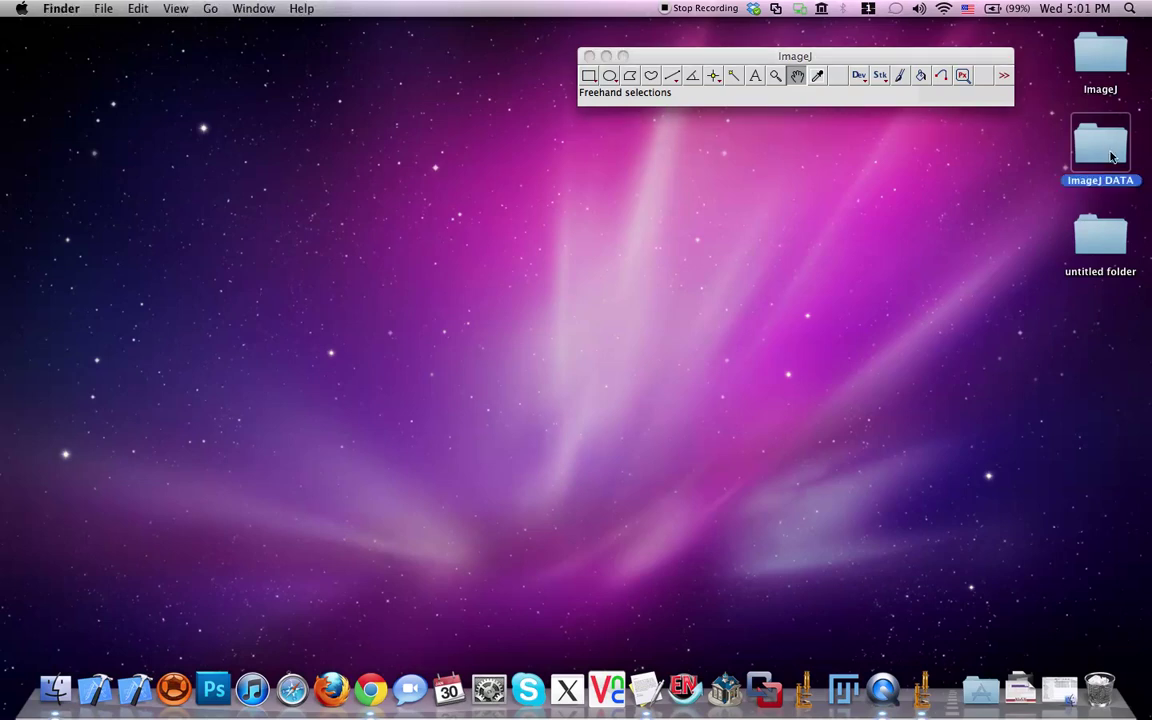
{"action": "left_click_drag", "start_coordinate": [680, 124], "coordinate": [680, 95]}
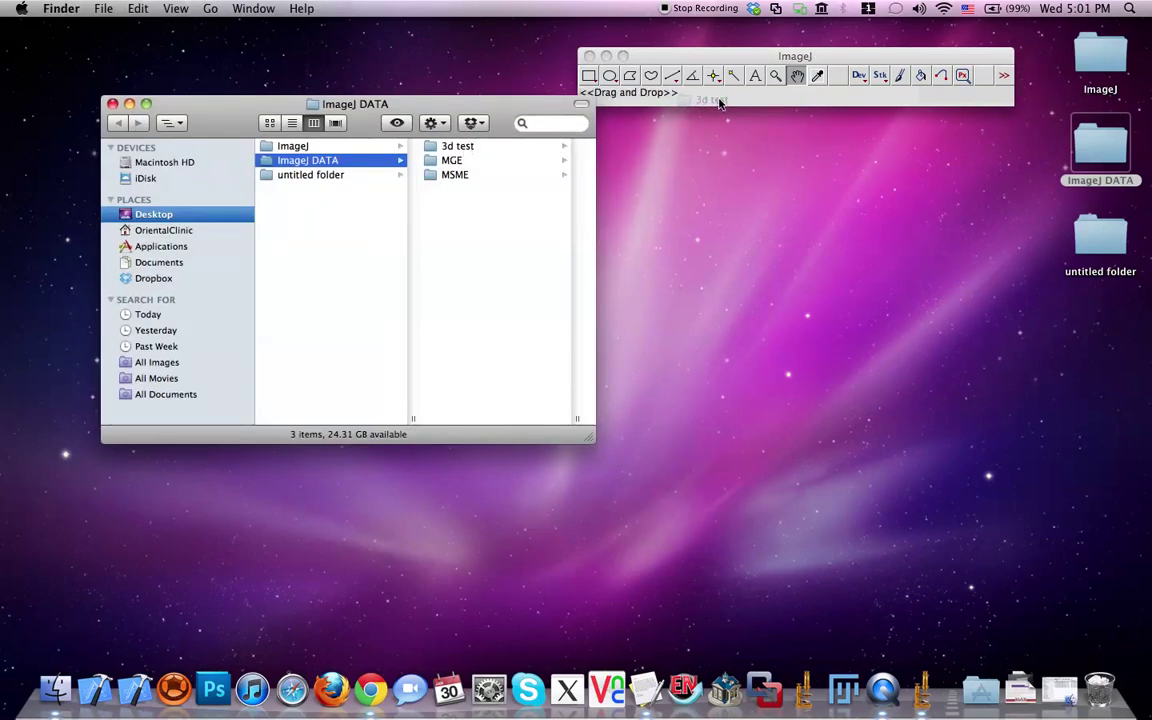
{"action": "left_click", "coordinate": [659, 260]}
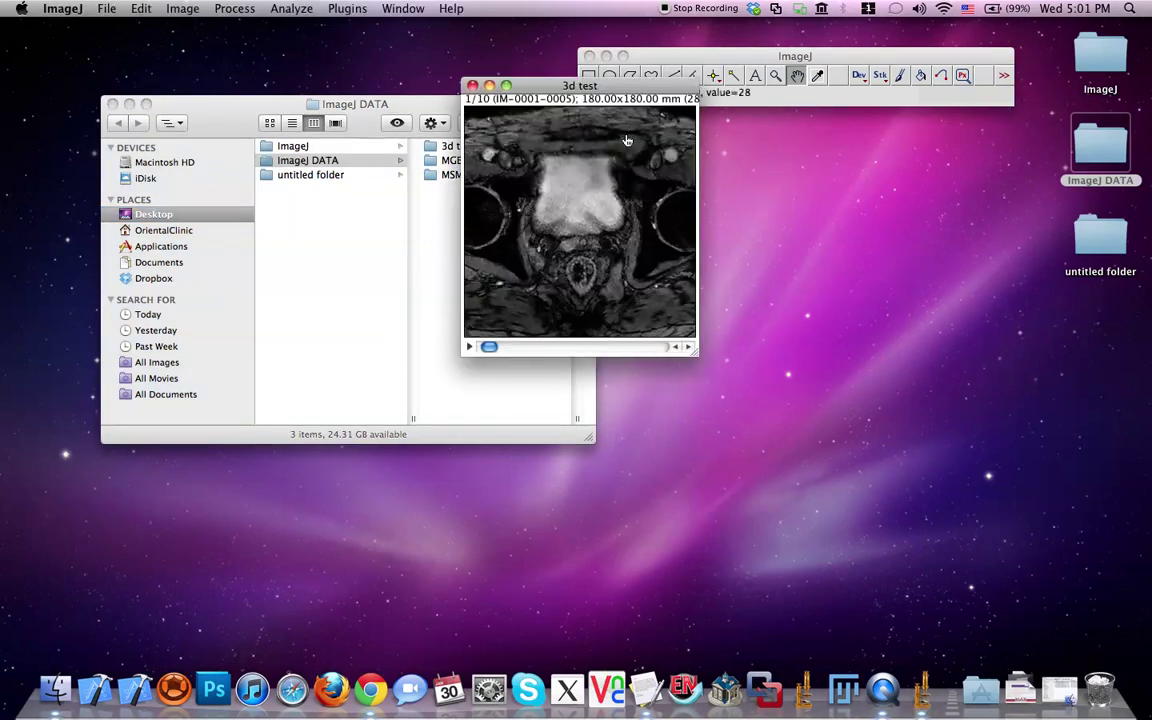
{"action": "left_click_drag", "start_coordinate": [623, 83], "coordinate": [728, 219]}
- Configure the Wand tool to 4-connected mode with a tolerance of 15
{"action": "double_click", "coordinate": [740, 78]}
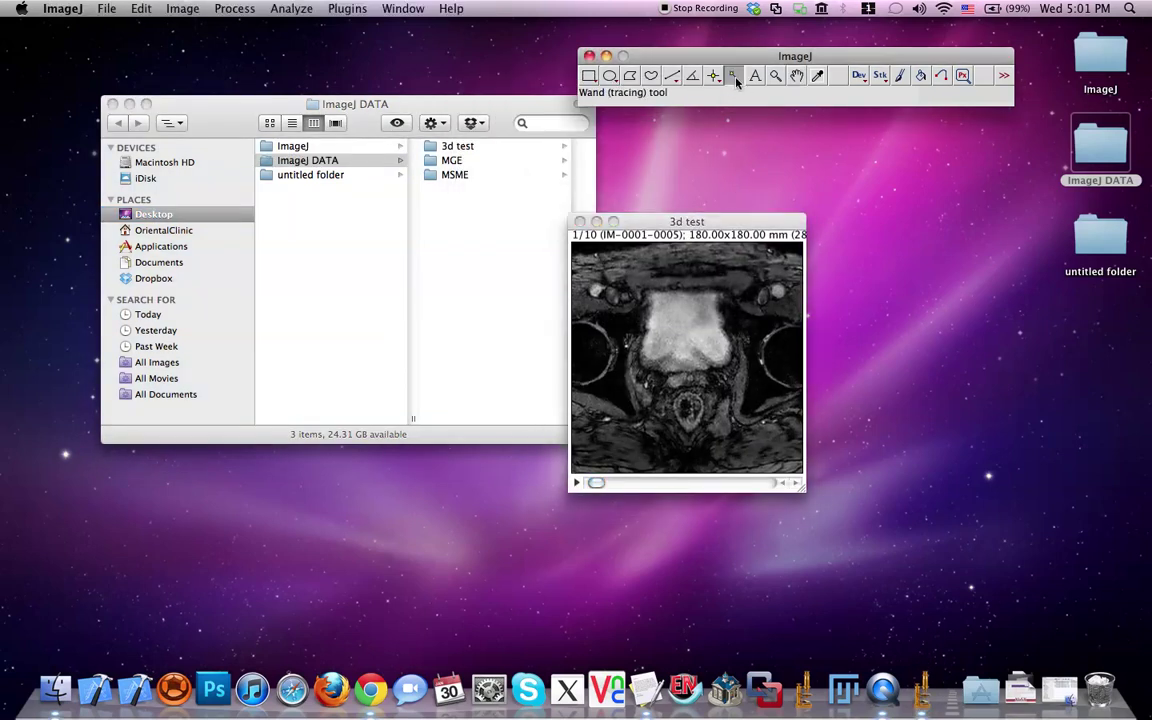
{"action": "left_click", "coordinate": [590, 182]}
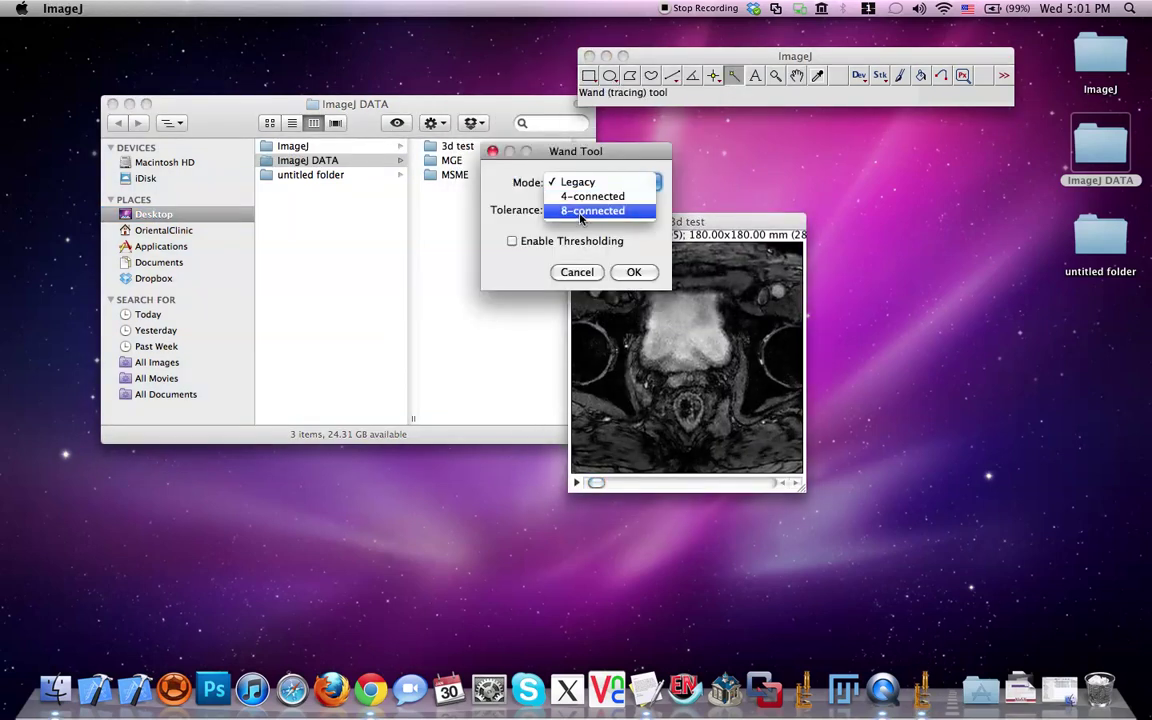
{"action": "left_click", "coordinate": [588, 196]}
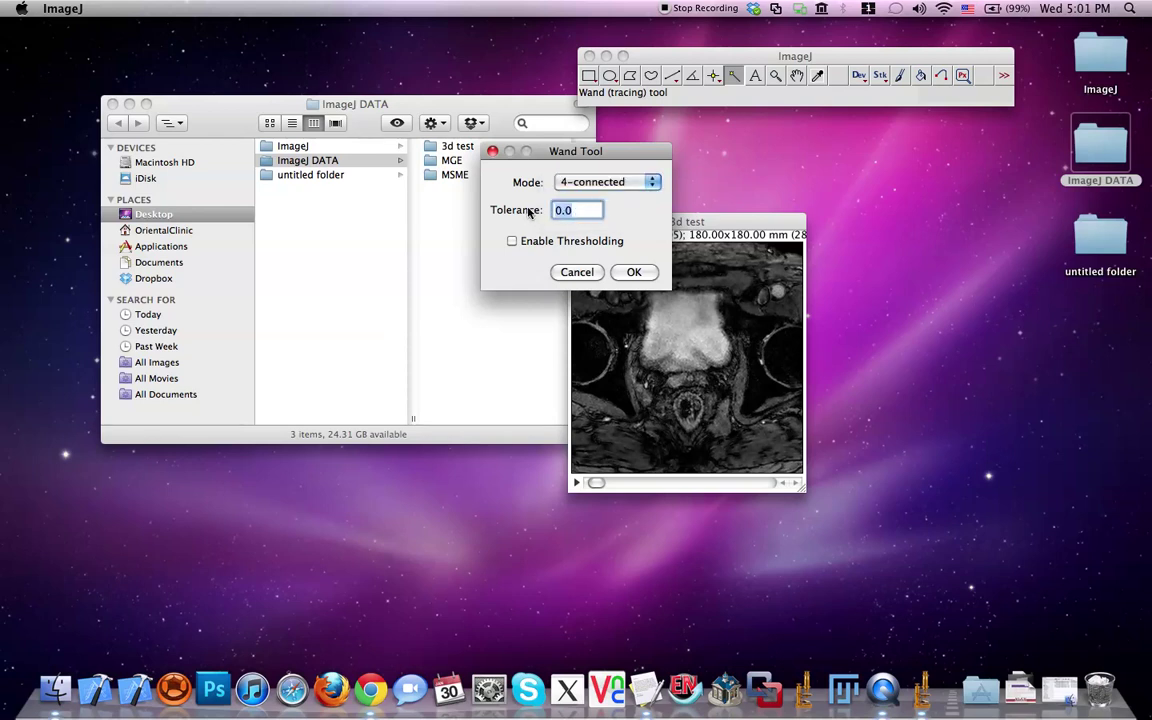
{"action": "type", "text": "15"}
{"action": "key", "text": "Return"}
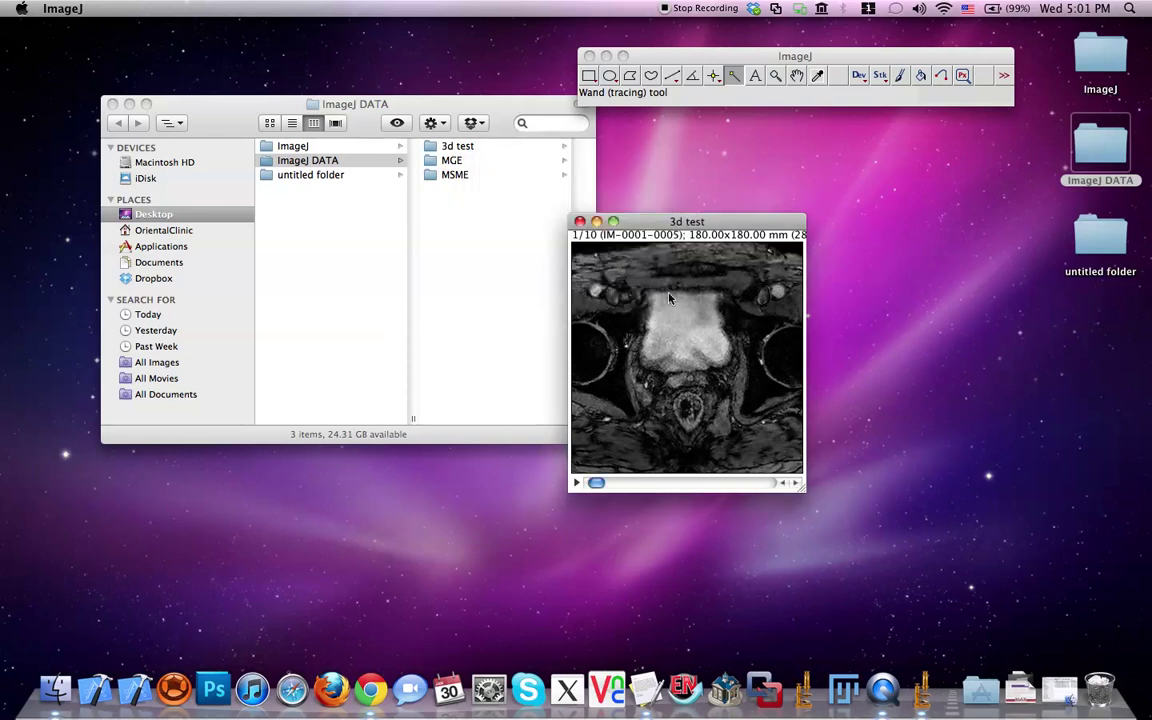
- Trace the bright central region and the paired bright vessels at the image's upper right on slice 8 with the Wand tool
{"action": "scroll", "coordinate": [702, 380], "scroll_direction": "down", "scroll_amount": 1}
{"action": "scroll", "coordinate": [702, 380], "scroll_direction": "down", "scroll_amount": 2}
{"action": "left_click", "coordinate": [688, 360]}
{"action": "scroll", "coordinate": [717, 369], "scroll_direction": "down", "scroll_amount": 4}
{"action": "left_click", "coordinate": [717, 368]}
{"action": "left_click", "coordinate": [691, 355]}
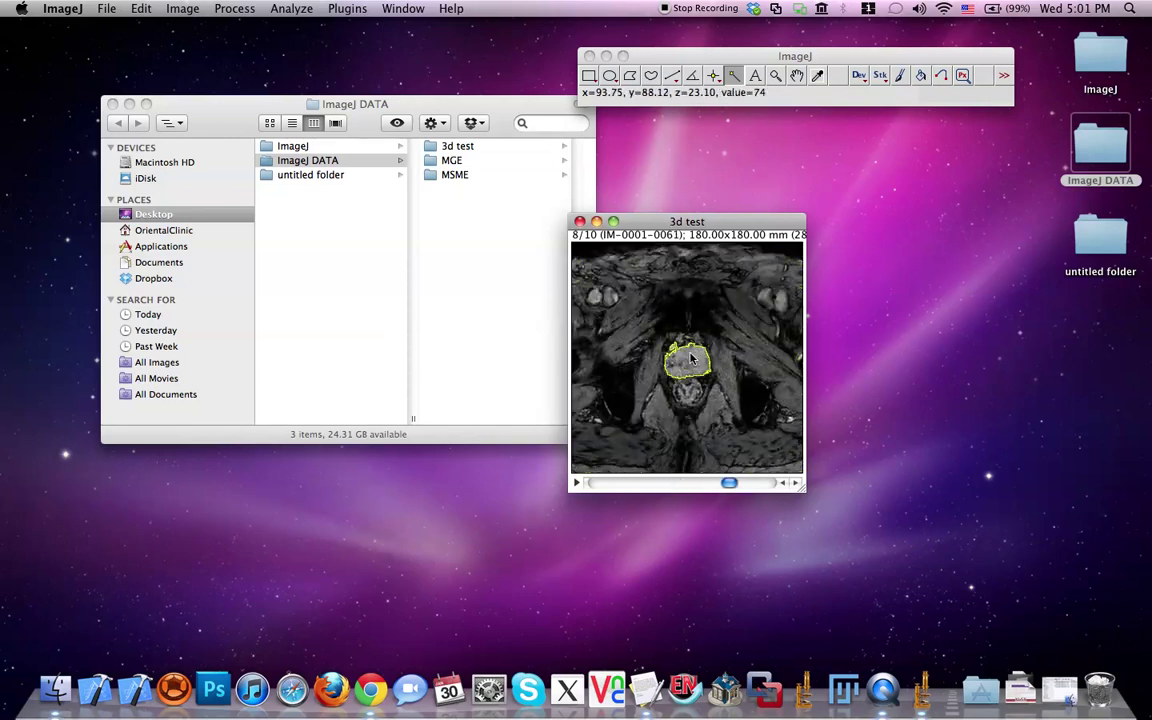
{"action": "left_click", "coordinate": [778, 301]}
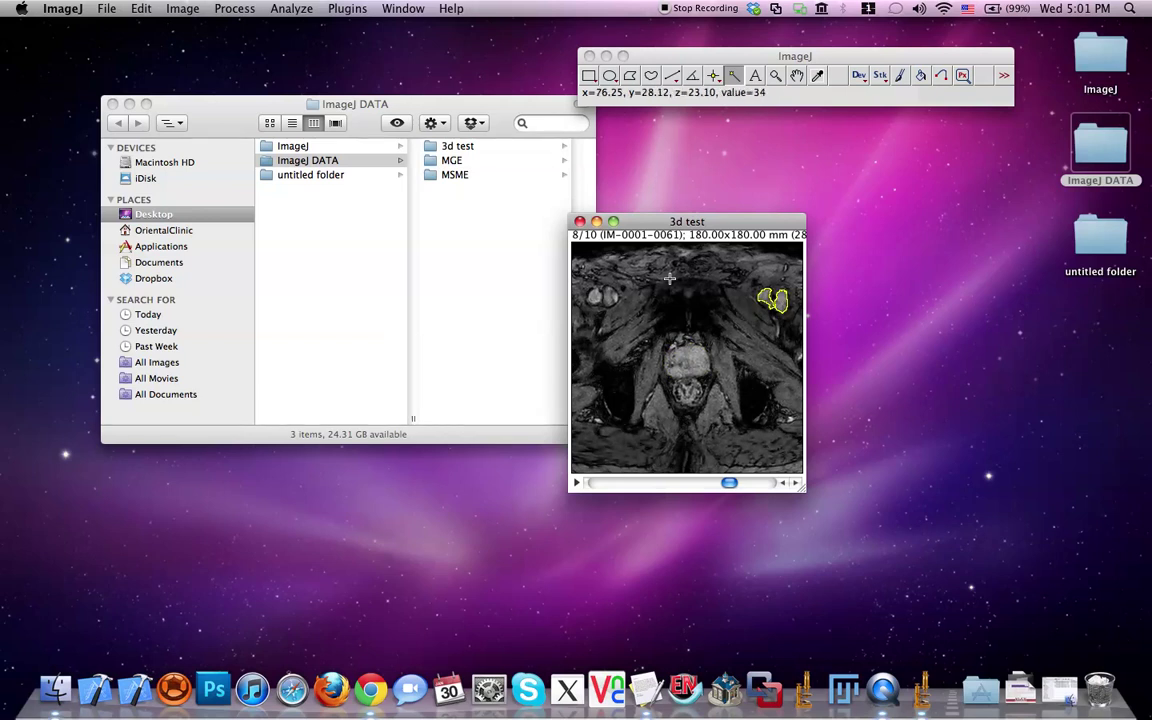
- Close the 3d test stack and the ImageJ DATA folder window, leaving ImageJ active
{"action": "left_click", "coordinate": [580, 222]}
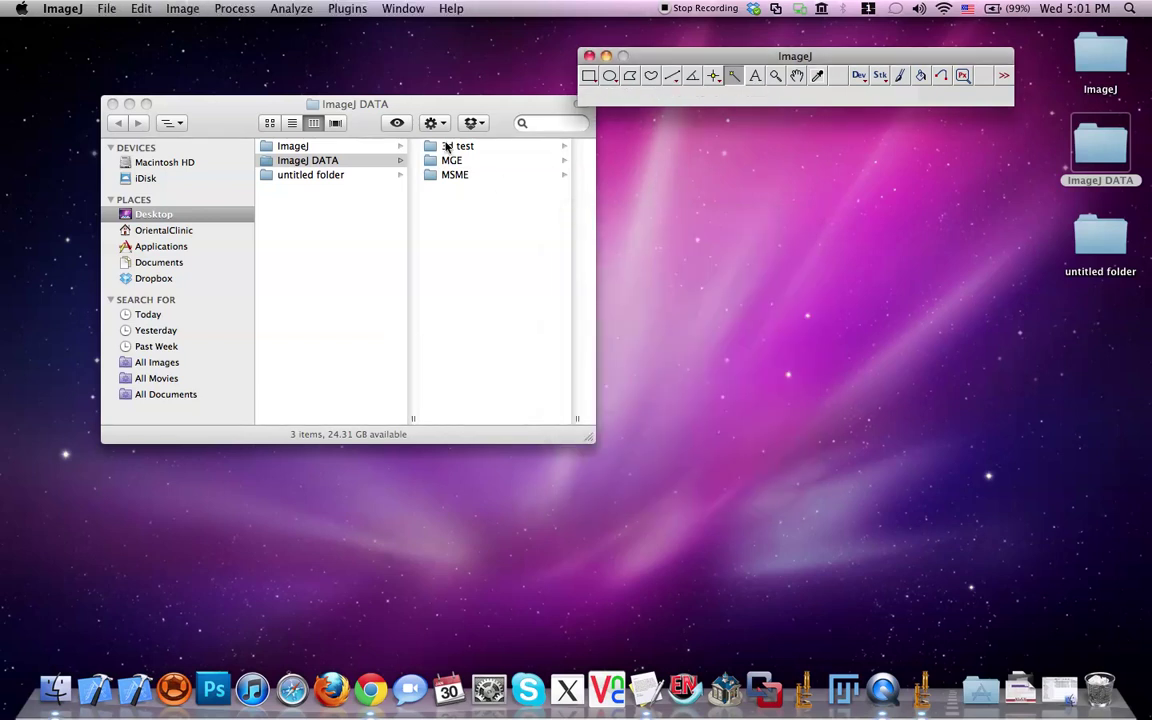
{"action": "left_click", "coordinate": [208, 105]}
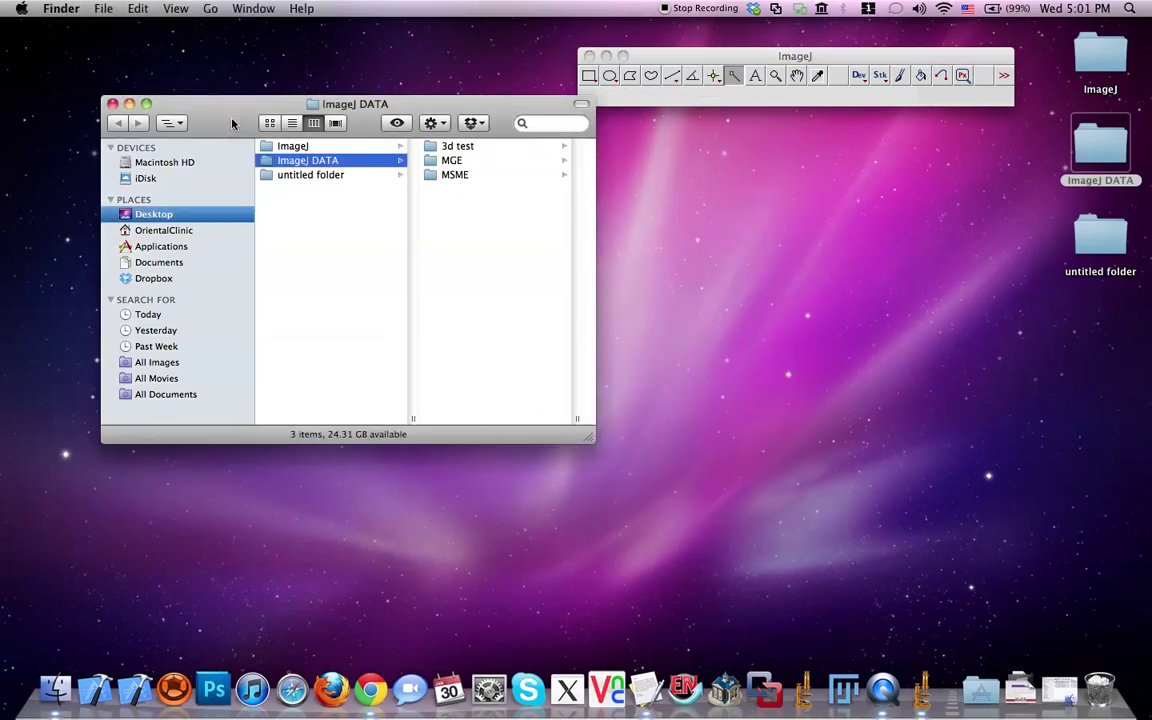
{"action": "left_click", "coordinate": [112, 104]}
{"action": "left_click", "coordinate": [659, 62]}
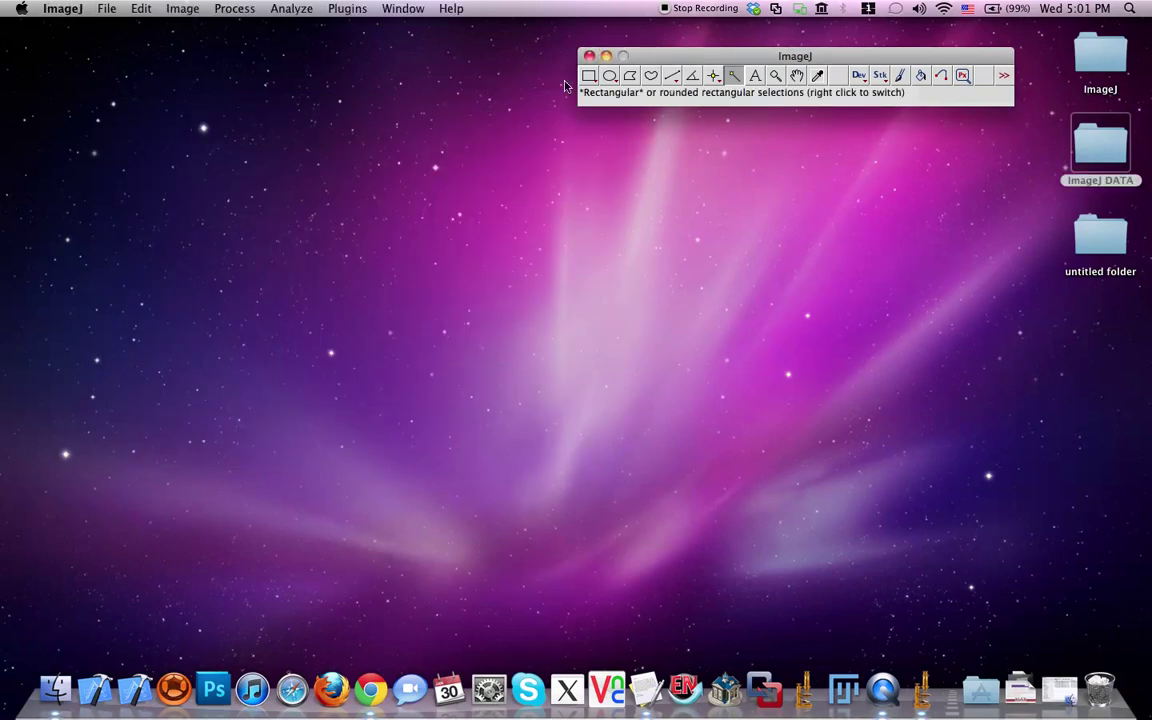
- Open the Blobs (25K) sample image and move its window clear of the toolbar
{"action": "left_click", "coordinate": [108, 10]}
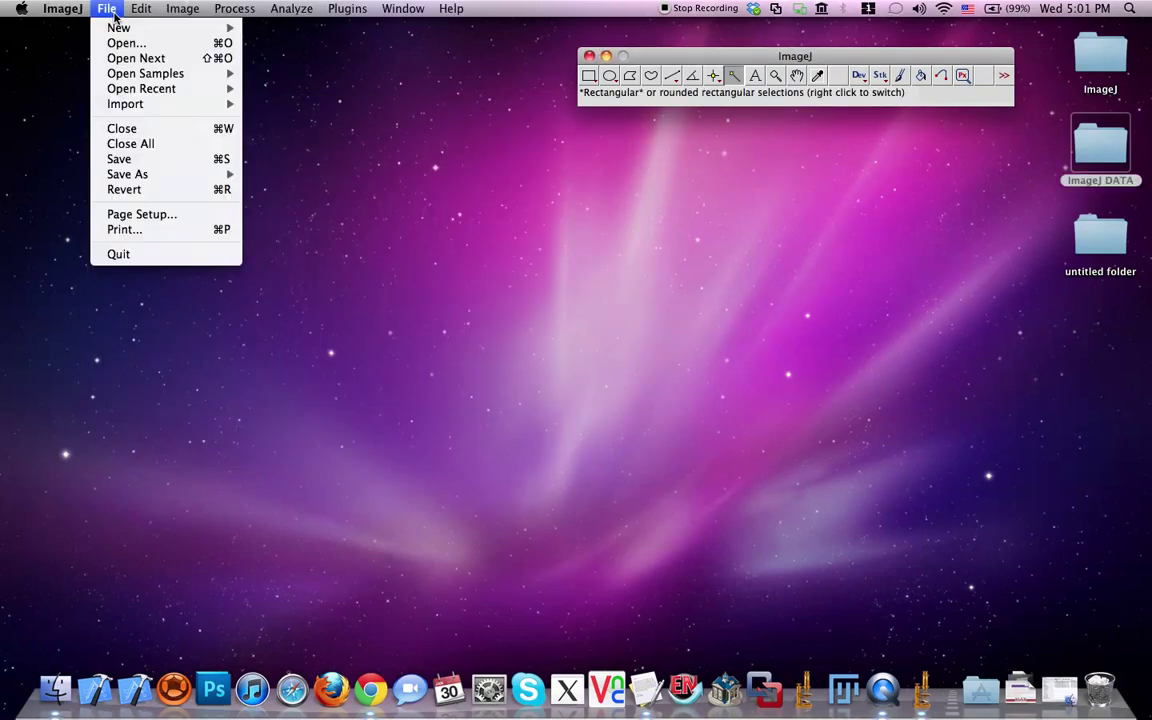
{"action": "mouse_move", "coordinate": [150, 73]}
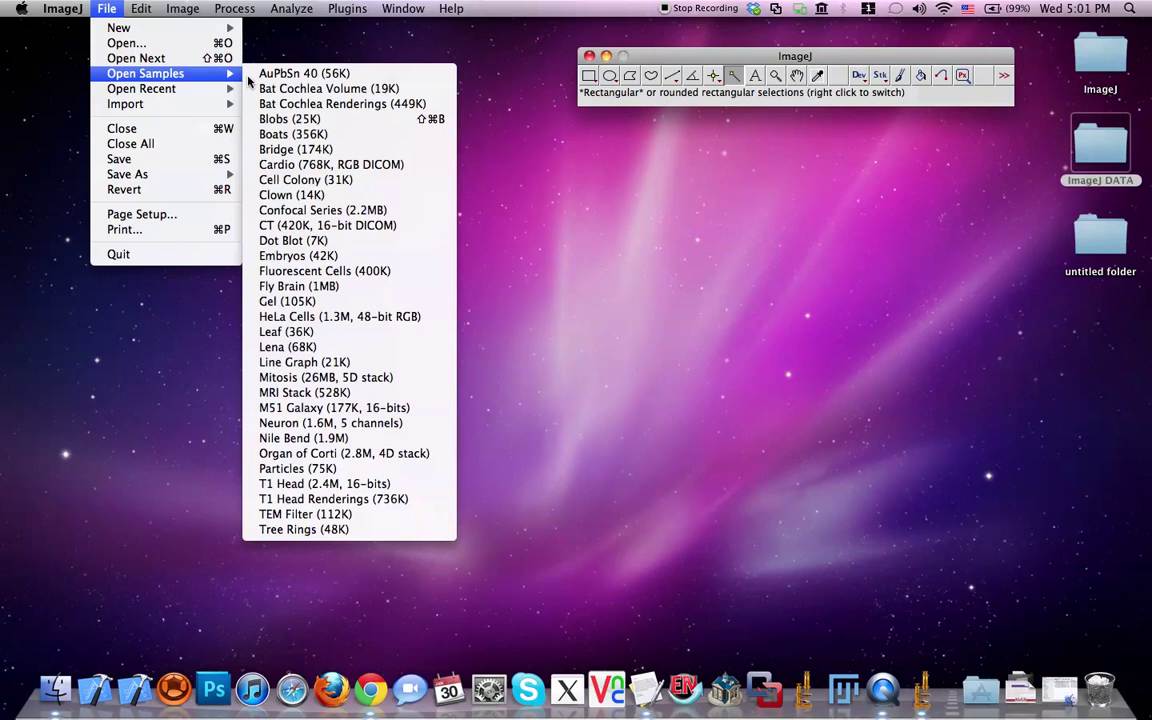
{"action": "left_click", "coordinate": [316, 120]}
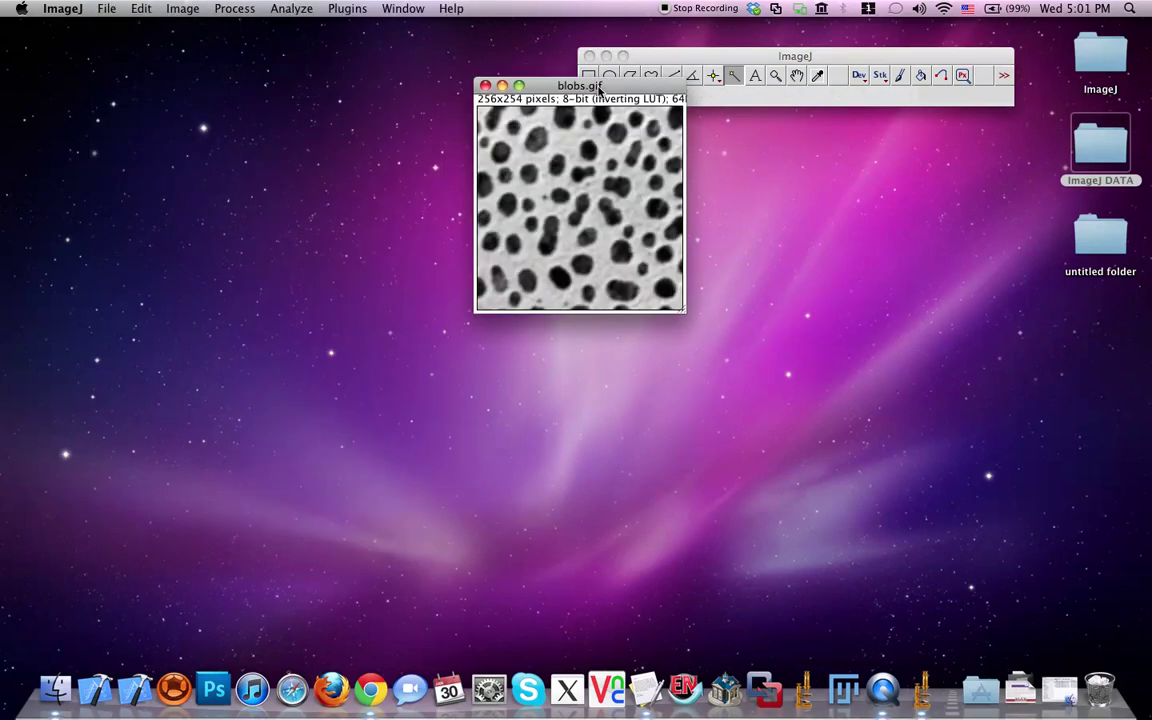
{"action": "left_click_drag", "start_coordinate": [600, 86], "coordinate": [563, 247]}
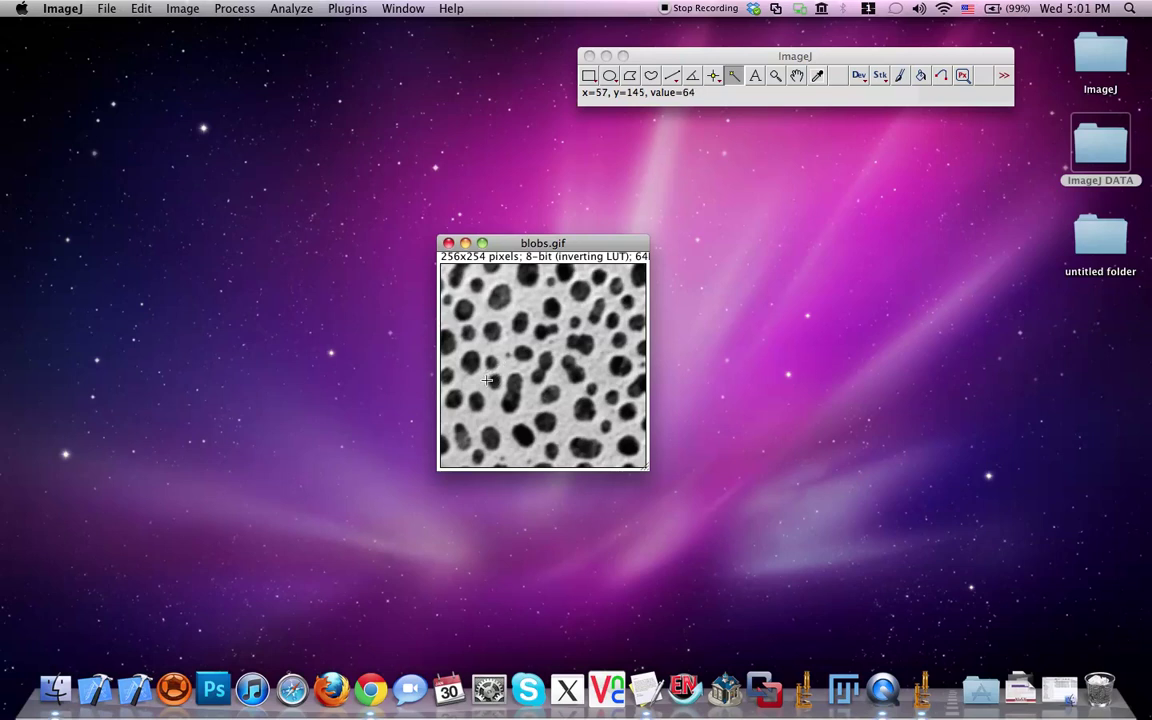
- Magnify blobs.gif to 150% and activate the scrolling hand tool
{"action": "left_click", "coordinate": [776, 75]}
{"action": "left_click", "coordinate": [545, 310]}
{"action": "left_click_drag", "start_coordinate": [590, 250], "coordinate": [587, 248]}
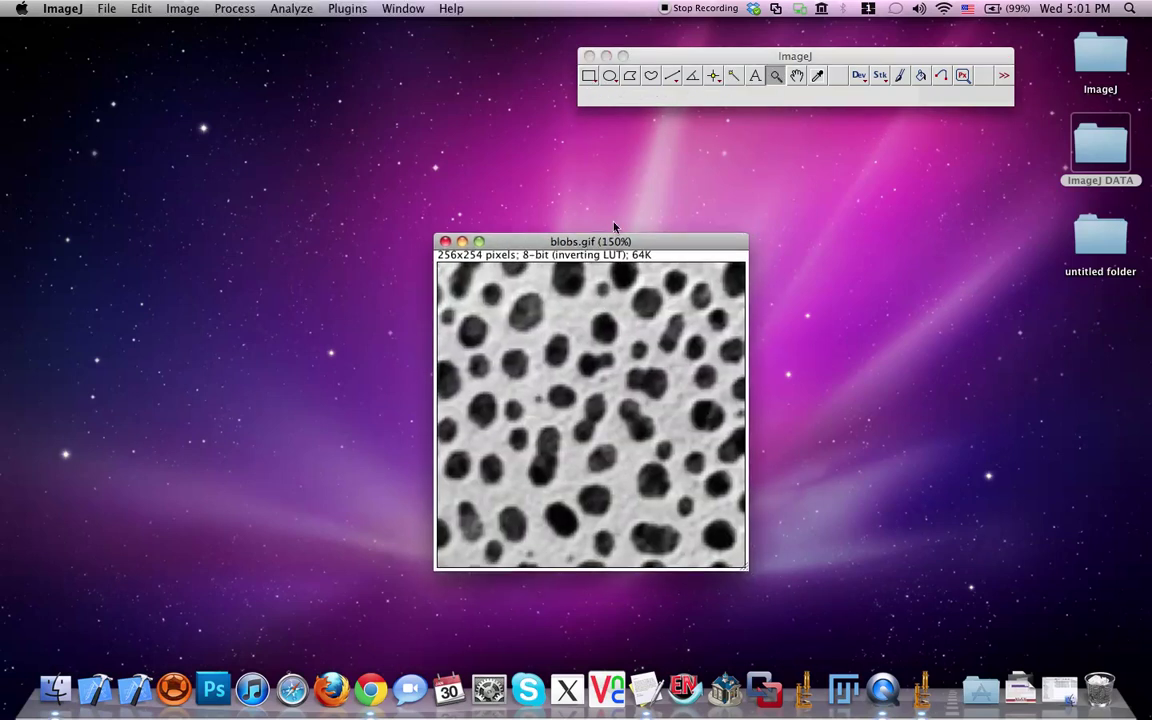
{"action": "left_click", "coordinate": [797, 77]}
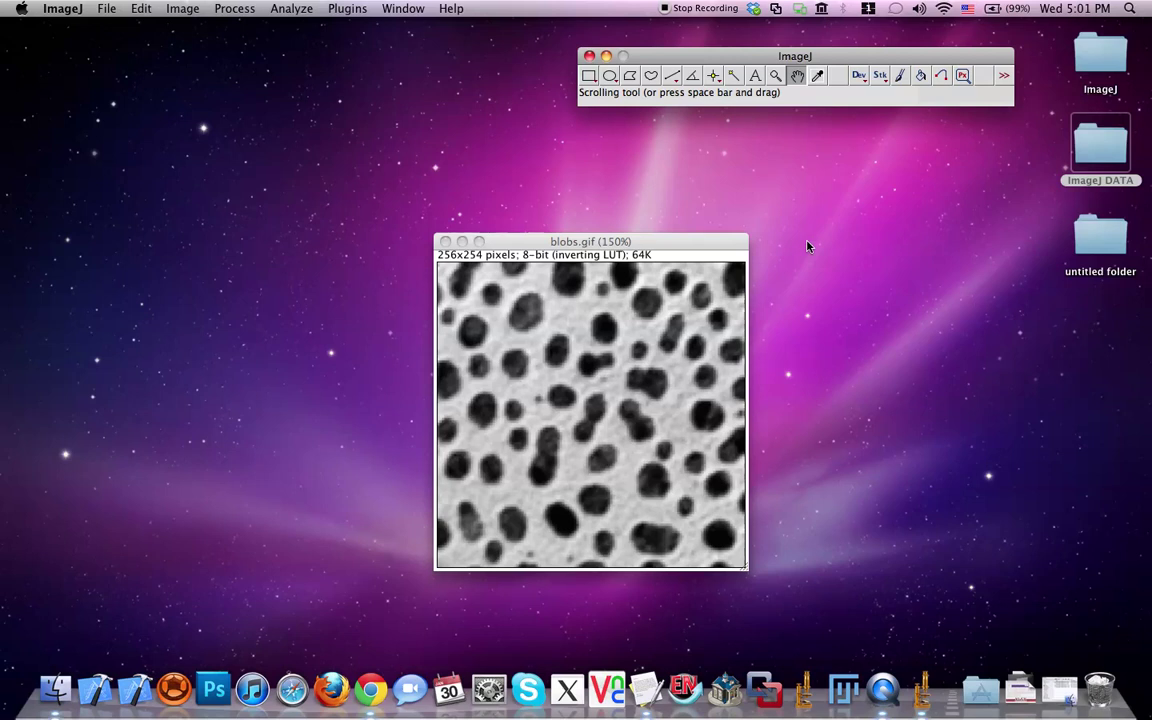
- Switch to Chrome, search Google for "imagej watershed" and look through the results
{"action": "left_click", "coordinate": [370, 690]}
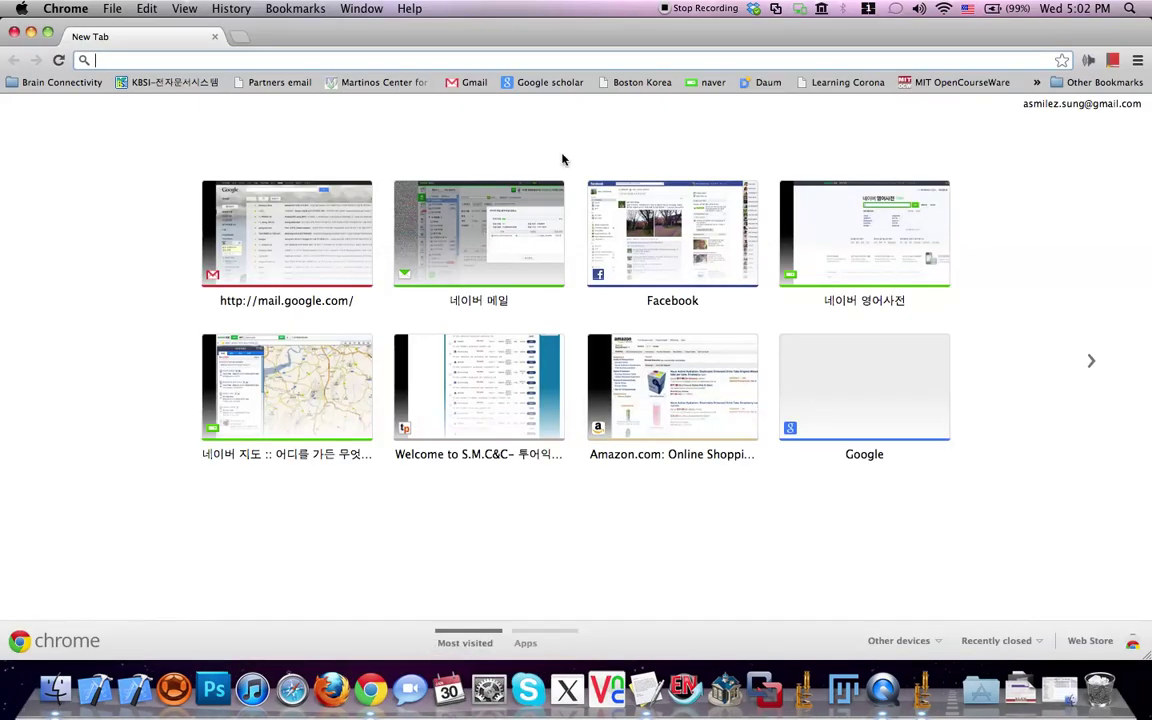
{"action": "type", "text": "imagej"}
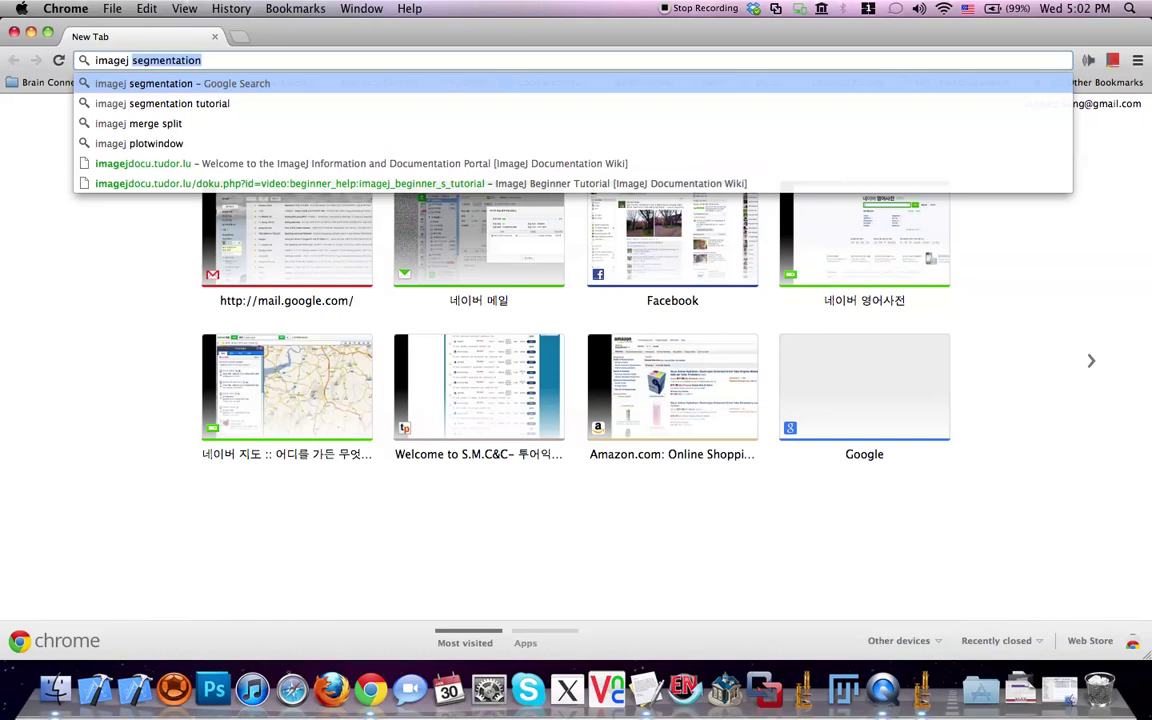
{"action": "type", "text": " wa"}
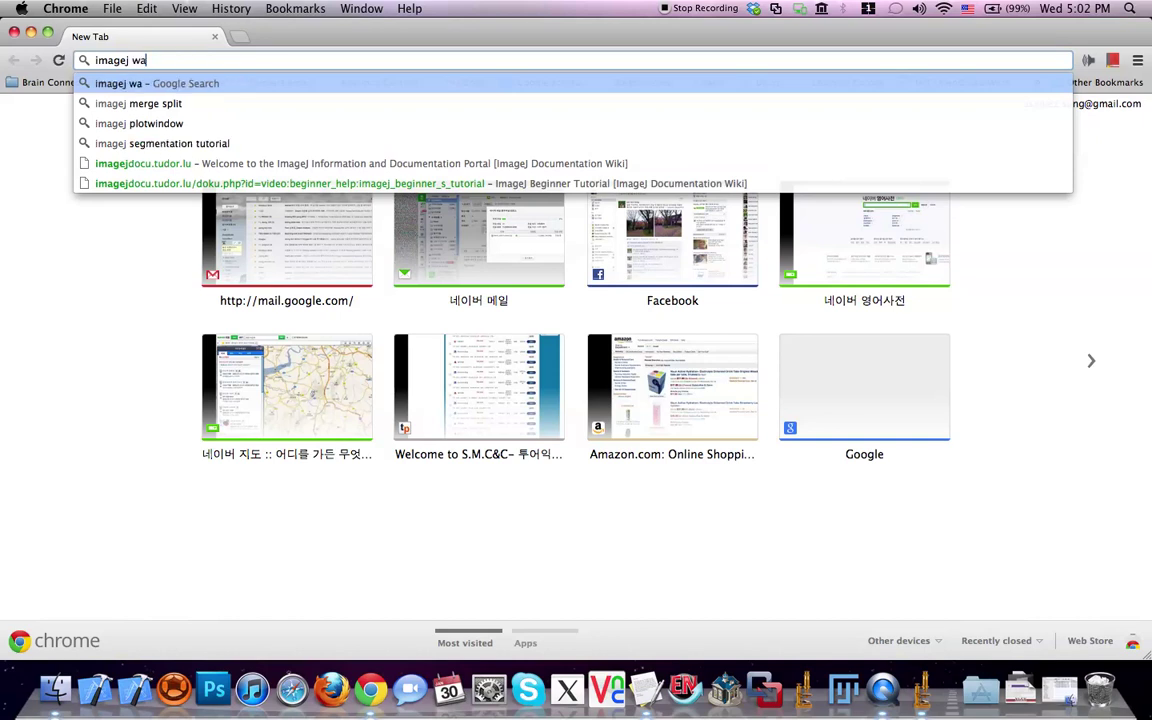
{"action": "type", "text": "tershed"}
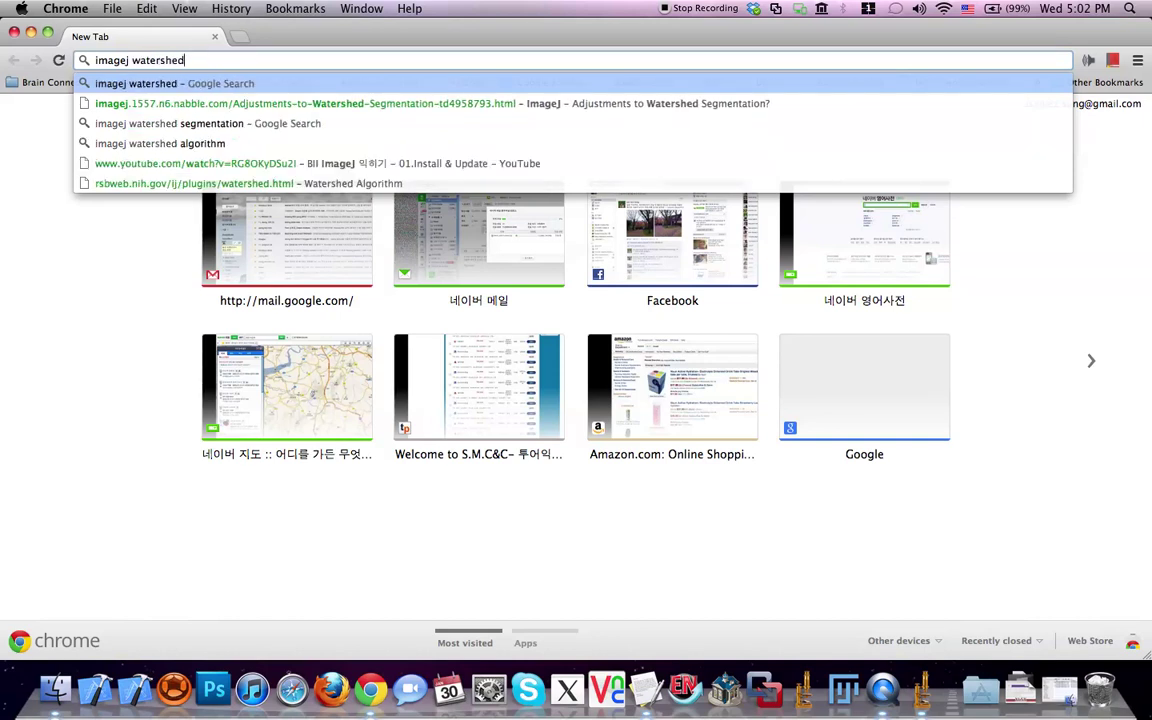
{"action": "key", "text": "Return"}
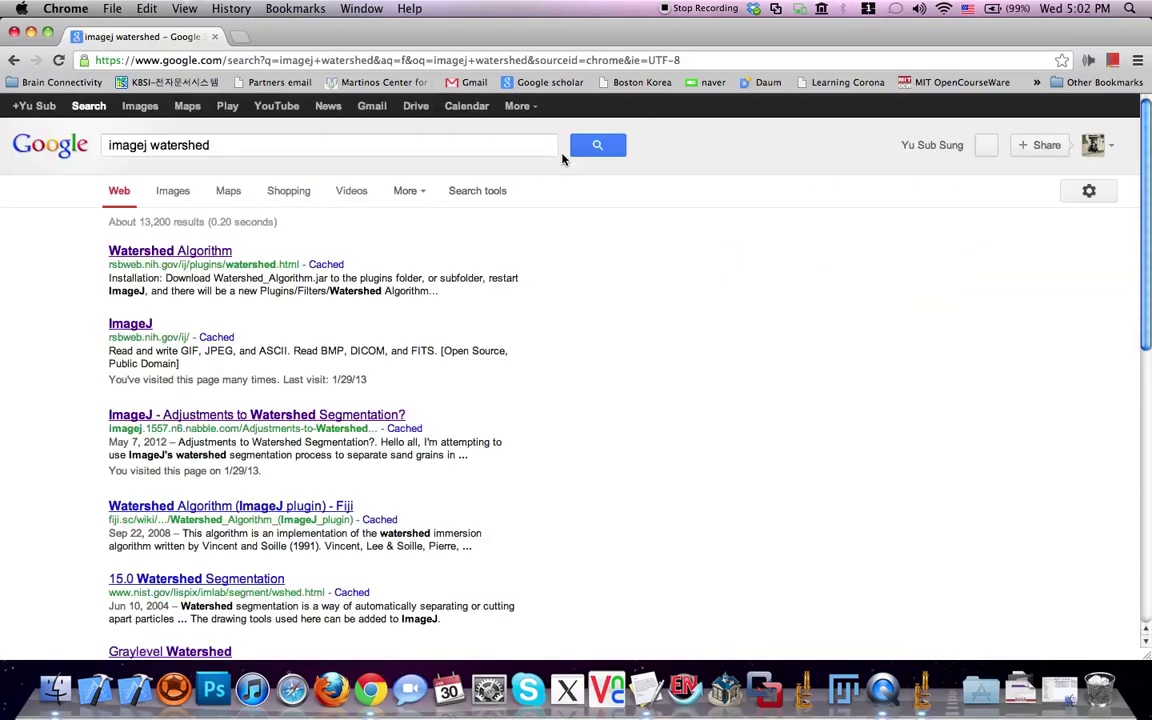
{"action": "scroll", "coordinate": [281, 398], "scroll_direction": "down", "scroll_amount": 2}
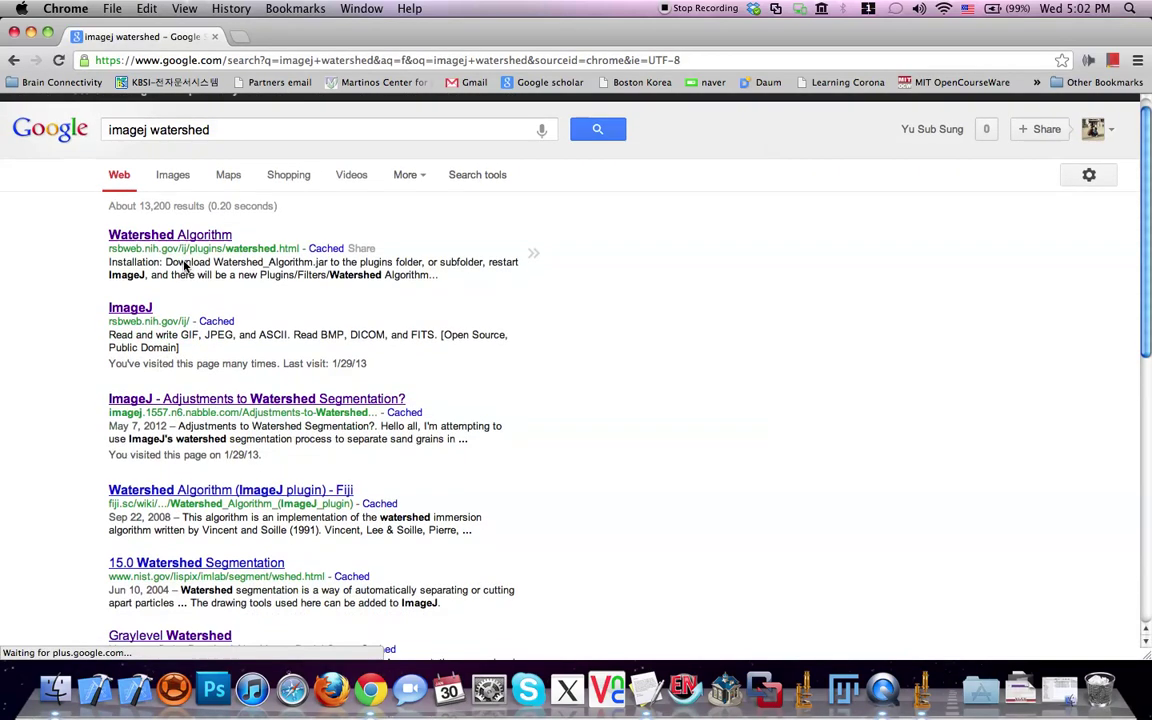
{"action": "scroll", "coordinate": [281, 398], "scroll_direction": "down", "scroll_amount": 3}
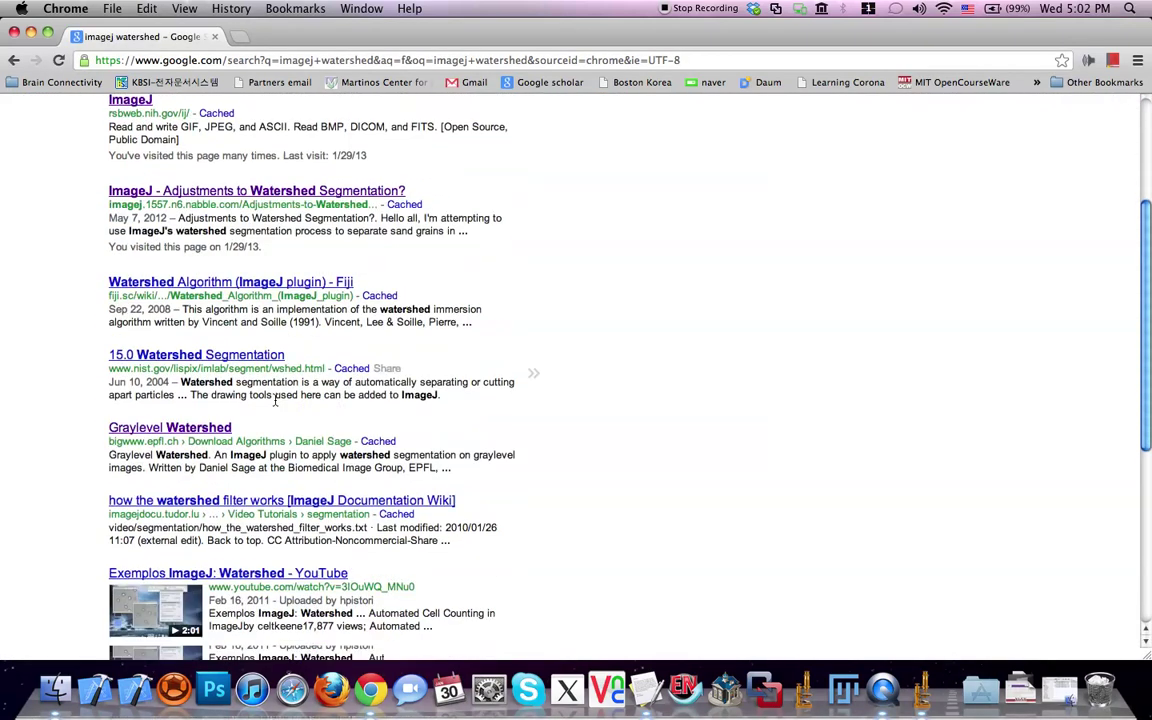
{"action": "scroll", "coordinate": [275, 400], "scroll_direction": "down", "scroll_amount": 7}
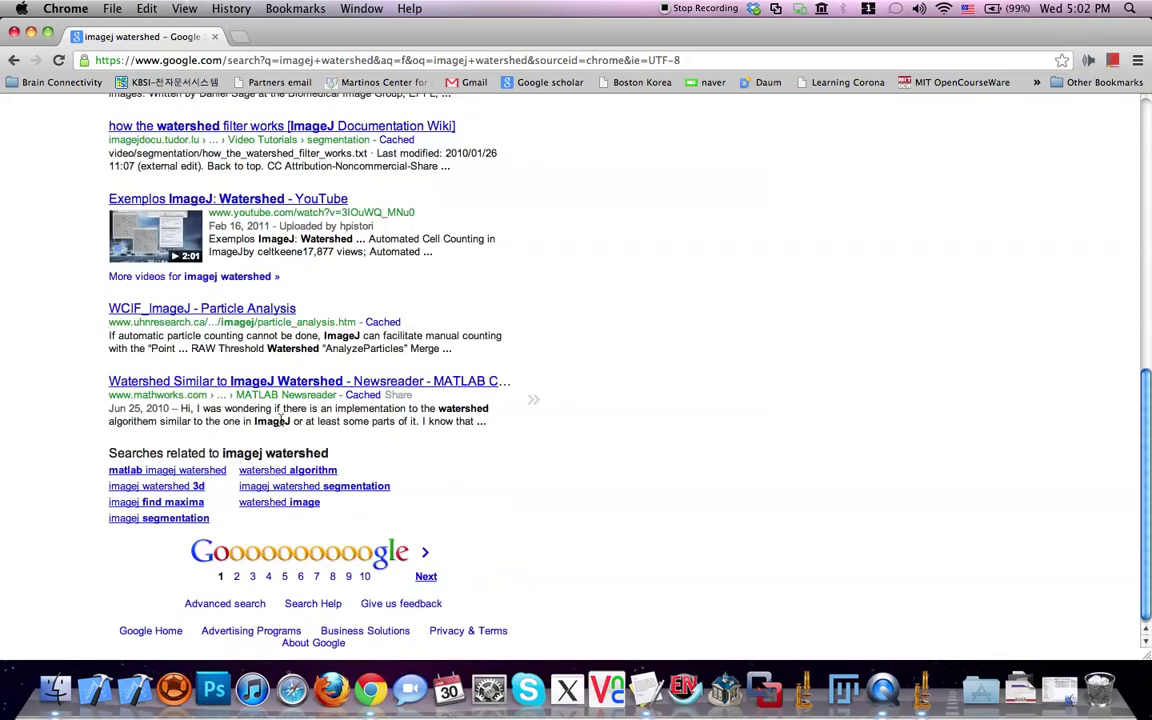
{"action": "scroll", "coordinate": [278, 410], "scroll_direction": "up", "scroll_amount": 12}
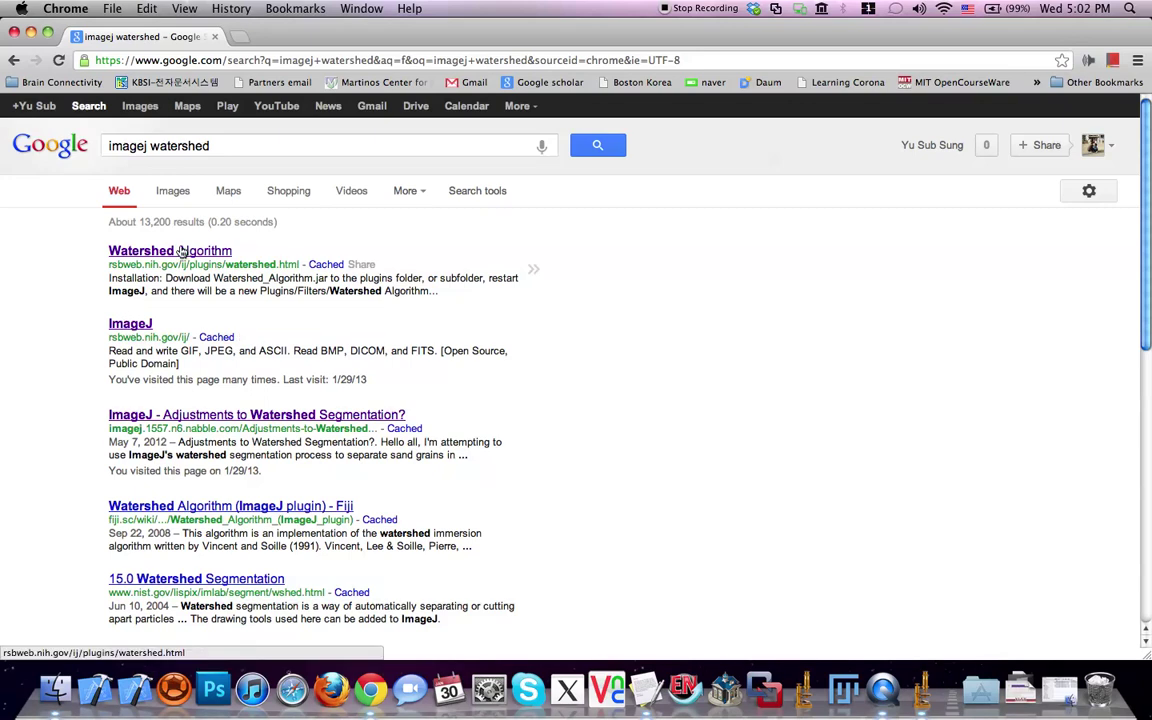
- Refine the Google search to "imagej watershed plugin" and open the Graylevel Watershed result
{"action": "left_click", "coordinate": [258, 143]}
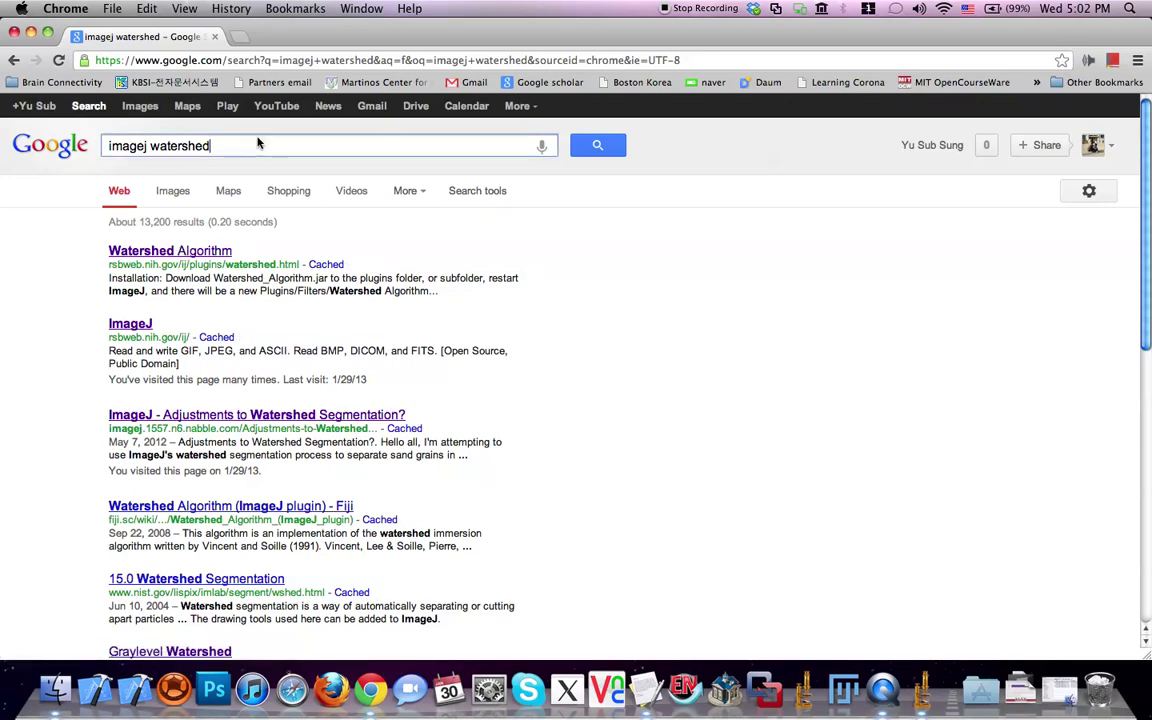
{"action": "type", "text": "plugin"}
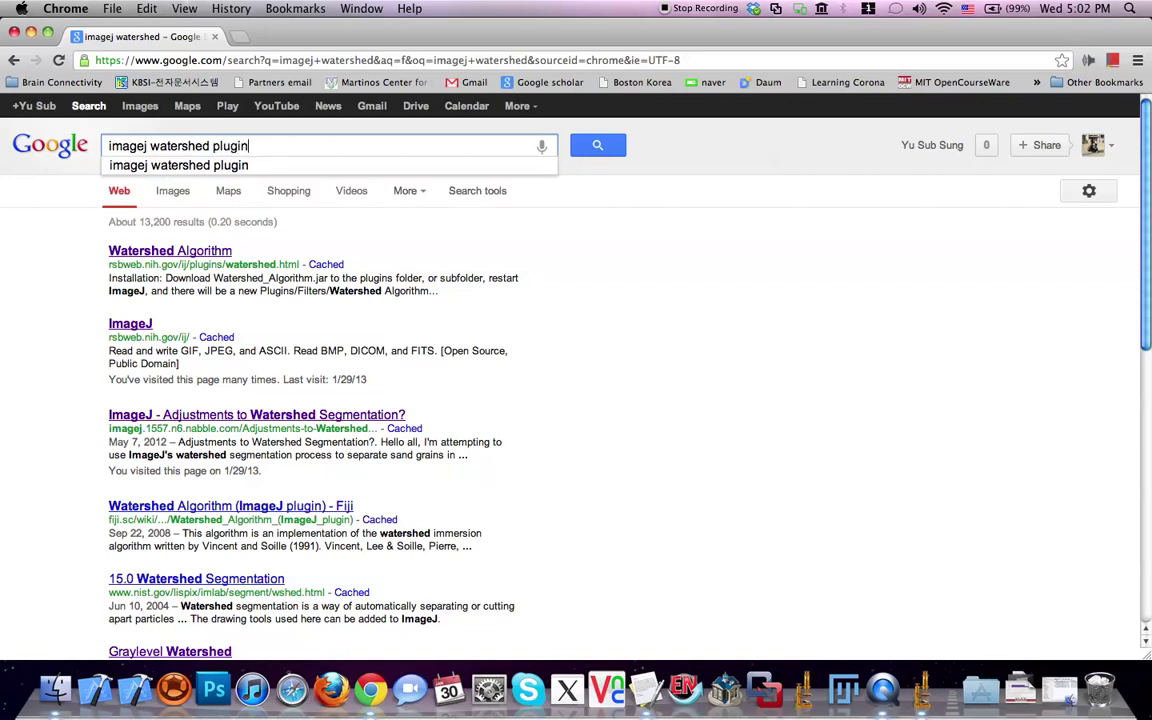
{"action": "key", "text": "Return"}
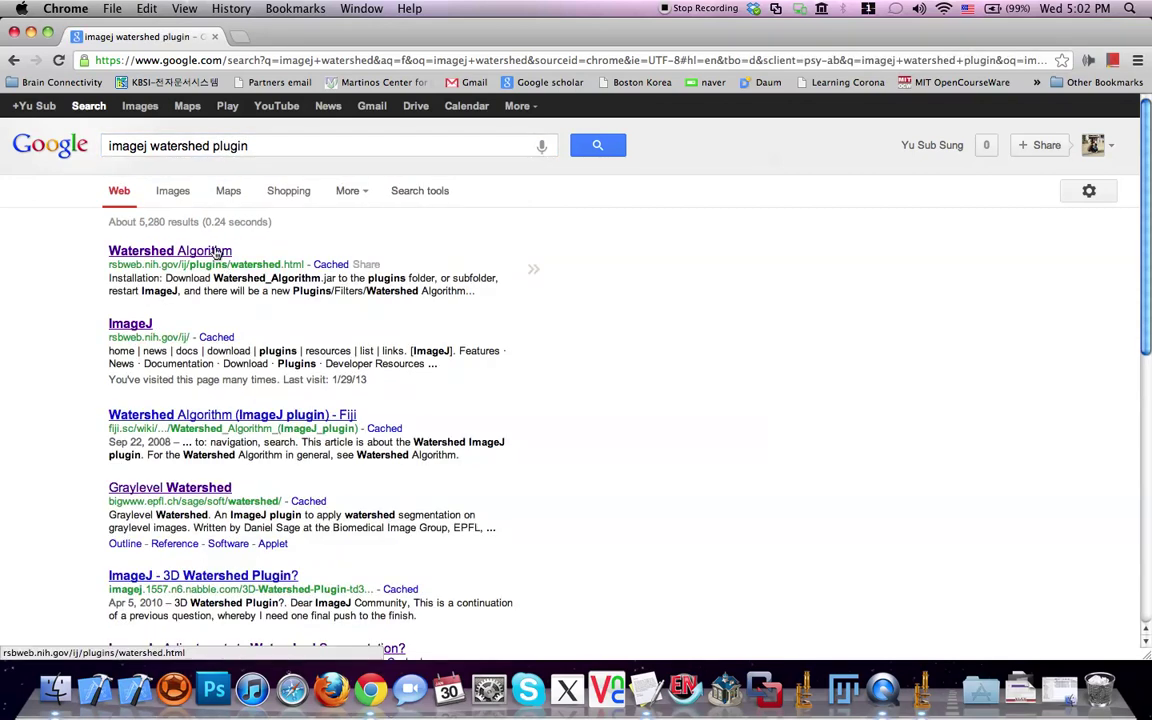
{"action": "left_click", "coordinate": [174, 494]}
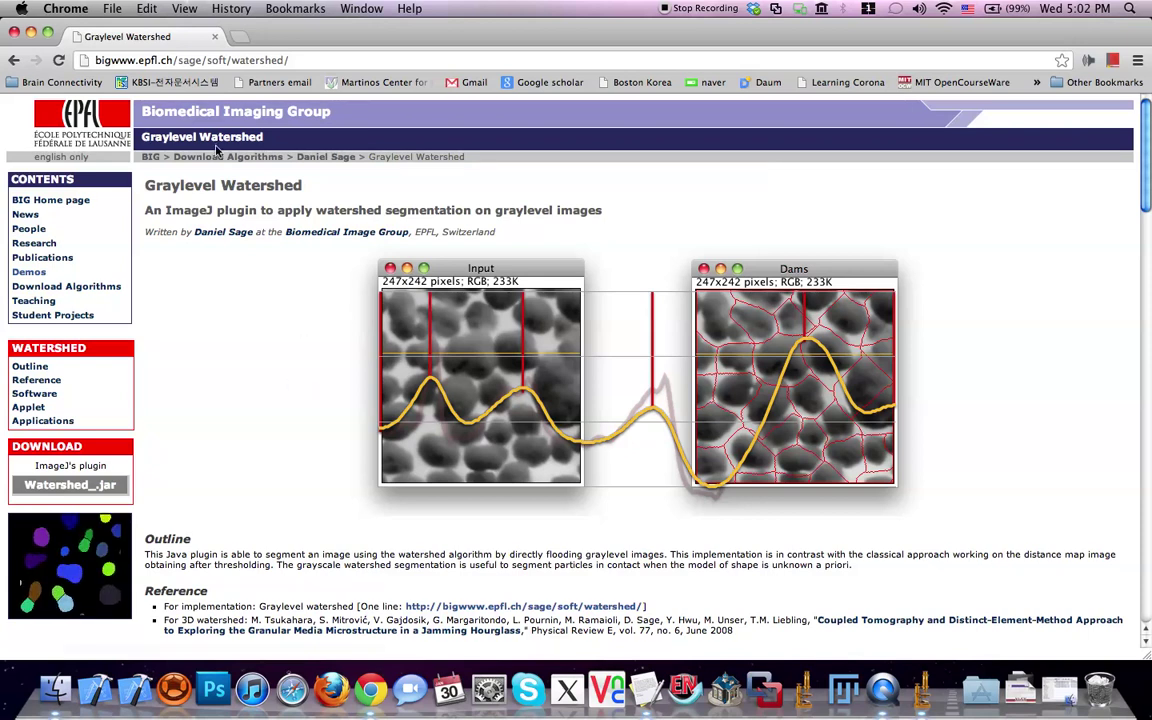
- Examine the Graylevel Watershed page's outline, software notes, applet demonstration and application examples
{"action": "scroll", "coordinate": [270, 405], "scroll_direction": "down", "scroll_amount": 1}
{"action": "scroll", "coordinate": [250, 362], "scroll_direction": "down", "scroll_amount": 10}
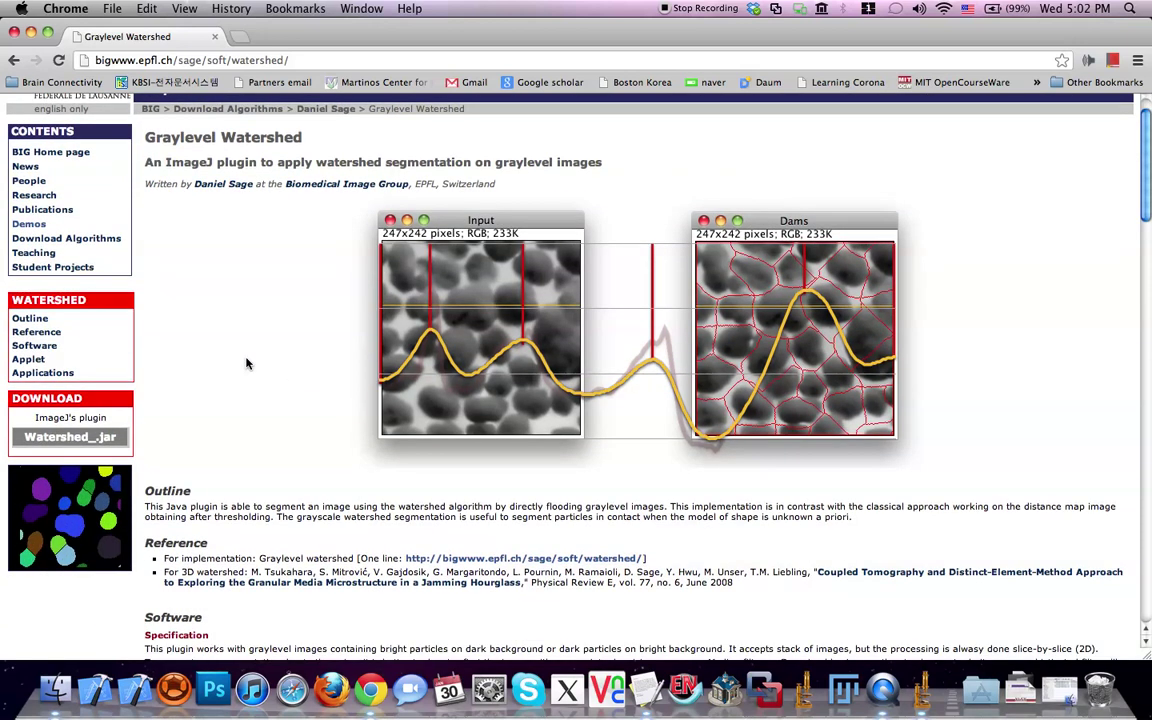
{"action": "scroll", "coordinate": [262, 370], "scroll_direction": "down", "scroll_amount": 4}
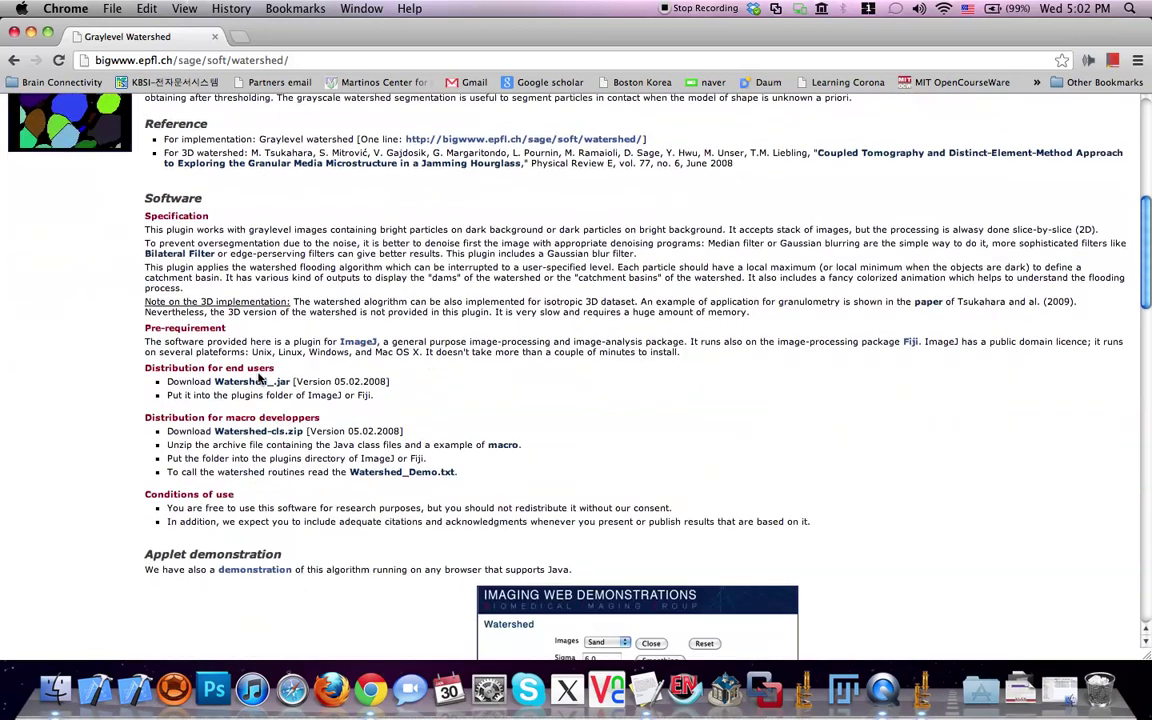
{"action": "scroll", "coordinate": [270, 370], "scroll_direction": "down", "scroll_amount": 12}
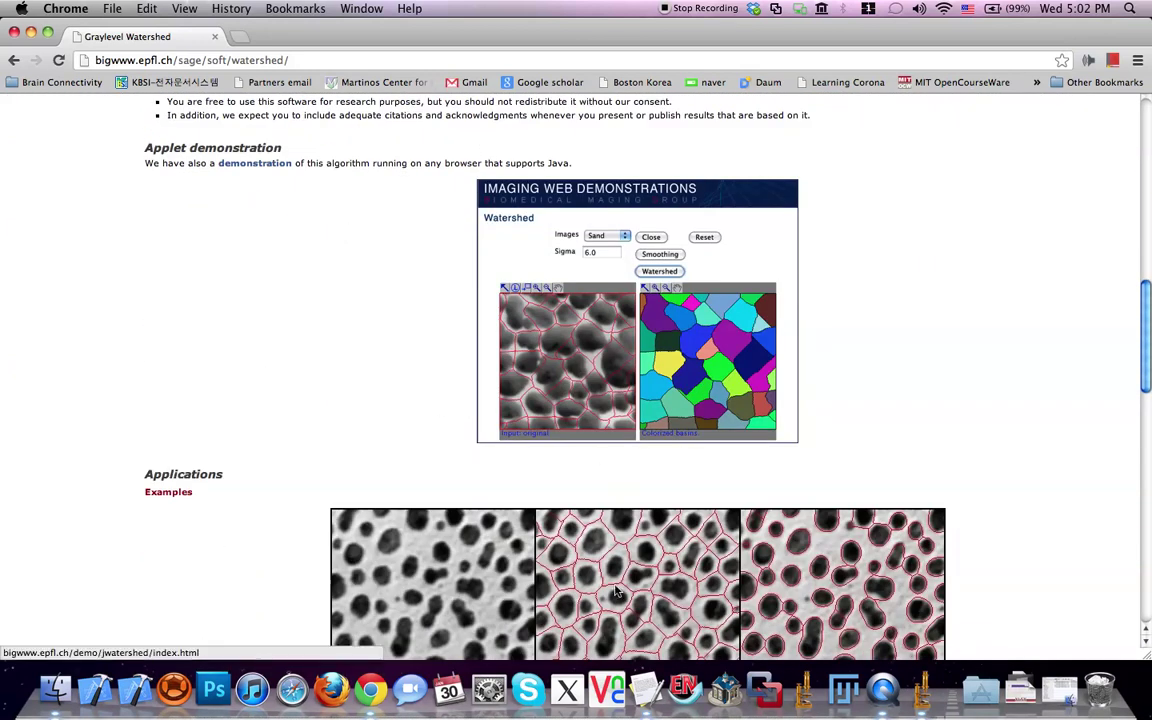
- Switch to ImageJ to check which plugin categories it offers, and return to the Graylevel Watershed page in Chrome
{"action": "key", "text": "super+Tab"}
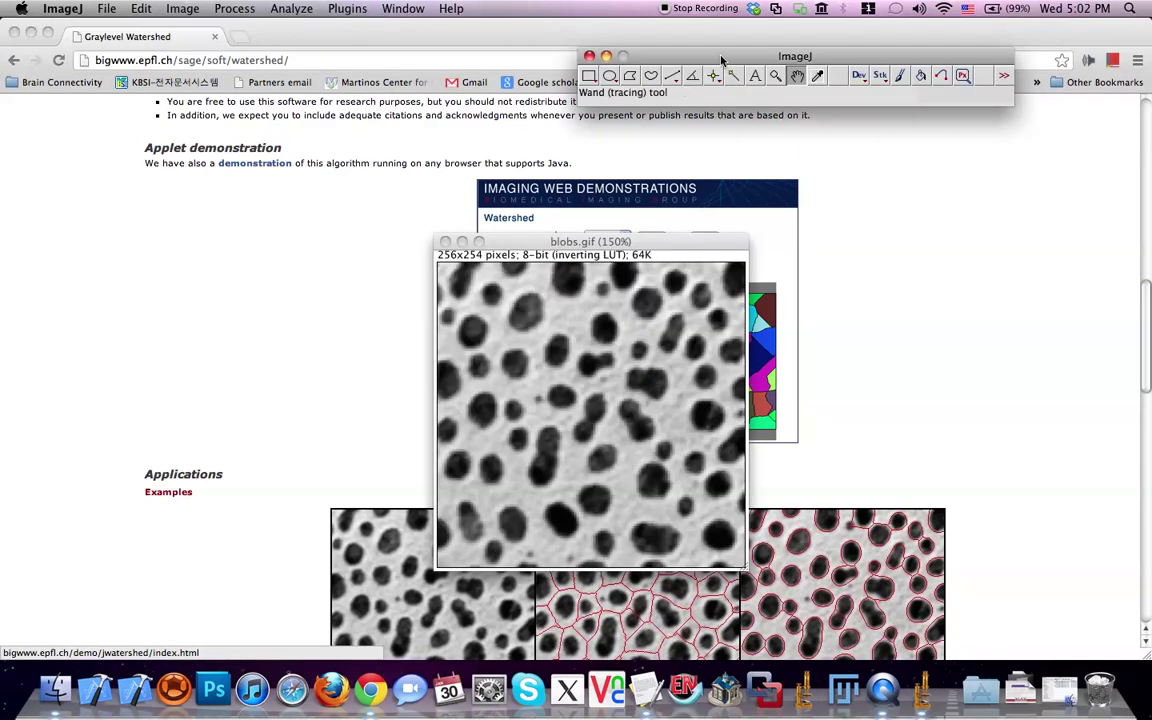
{"action": "left_click", "coordinate": [348, 9]}
{"action": "mouse_move", "coordinate": [360, 119]}
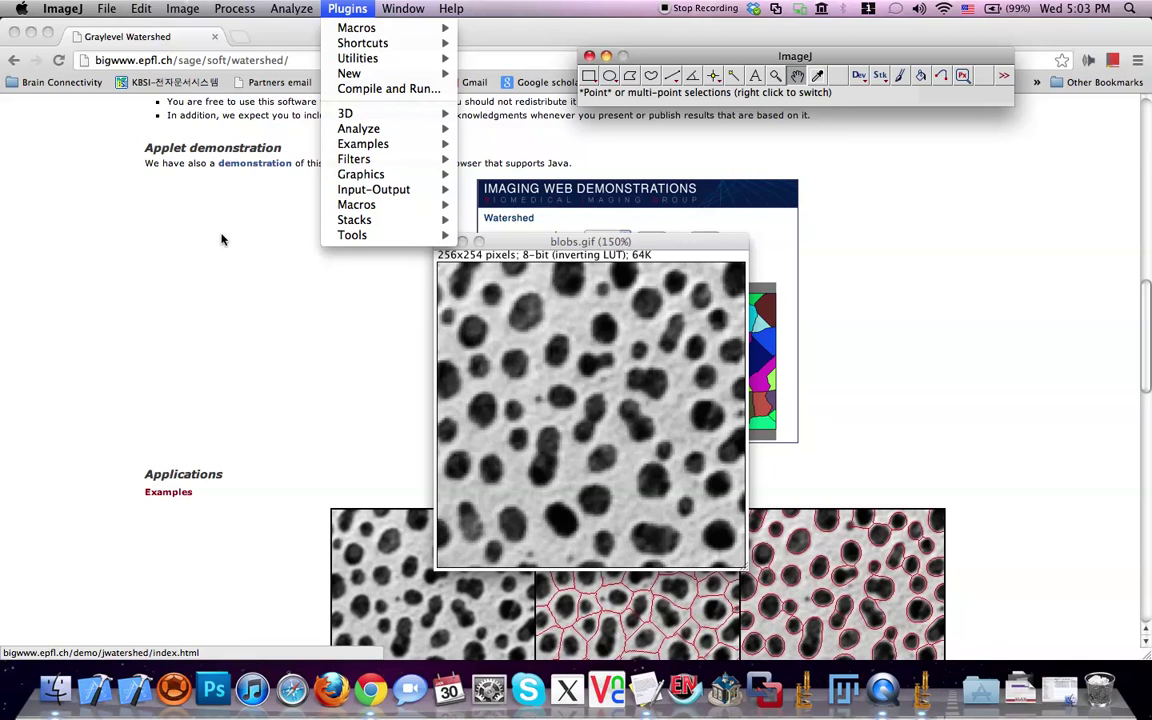
{"action": "left_click", "coordinate": [225, 295]}
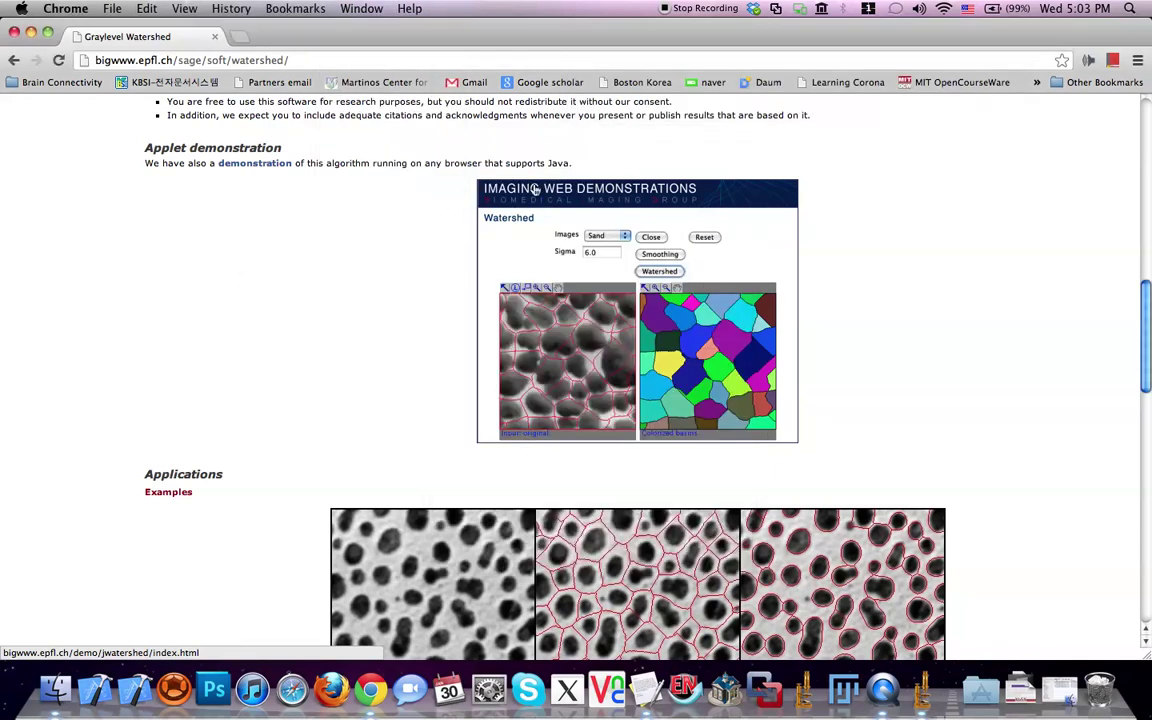
- Download Watershed_.jar from the page's "Distribution for end users" section and keep the file despite the browser's safety check
{"action": "scroll", "coordinate": [136, 368], "scroll_direction": "up", "scroll_amount": 10}
{"action": "scroll", "coordinate": [268, 330], "scroll_direction": "down", "scroll_amount": 8}
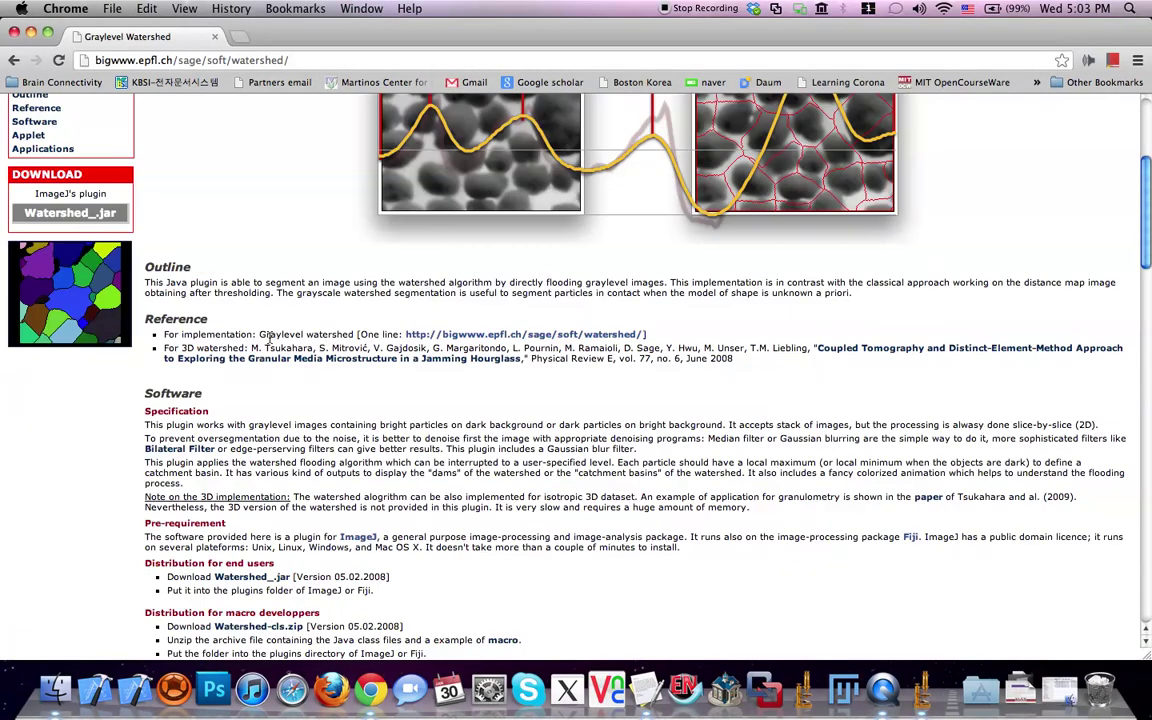
{"action": "scroll", "coordinate": [350, 344], "scroll_direction": "down", "scroll_amount": 4}
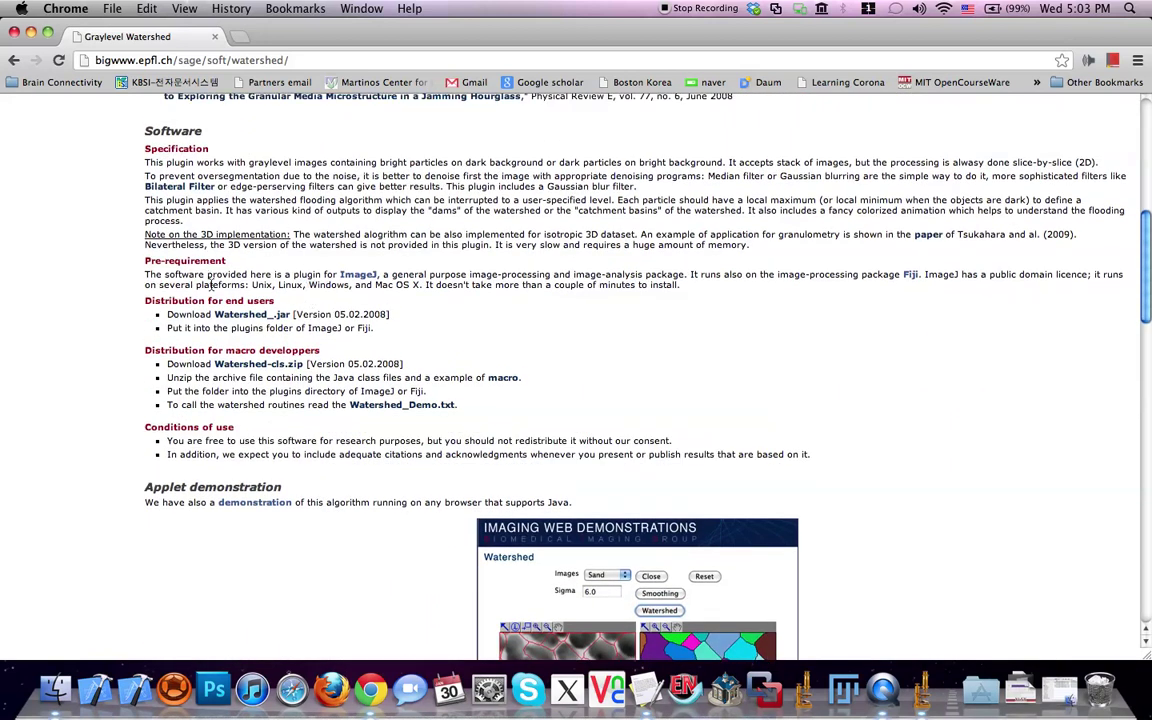
{"action": "left_click_drag", "start_coordinate": [163, 274], "coordinate": [439, 337]}
{"action": "left_click", "coordinate": [422, 338]}
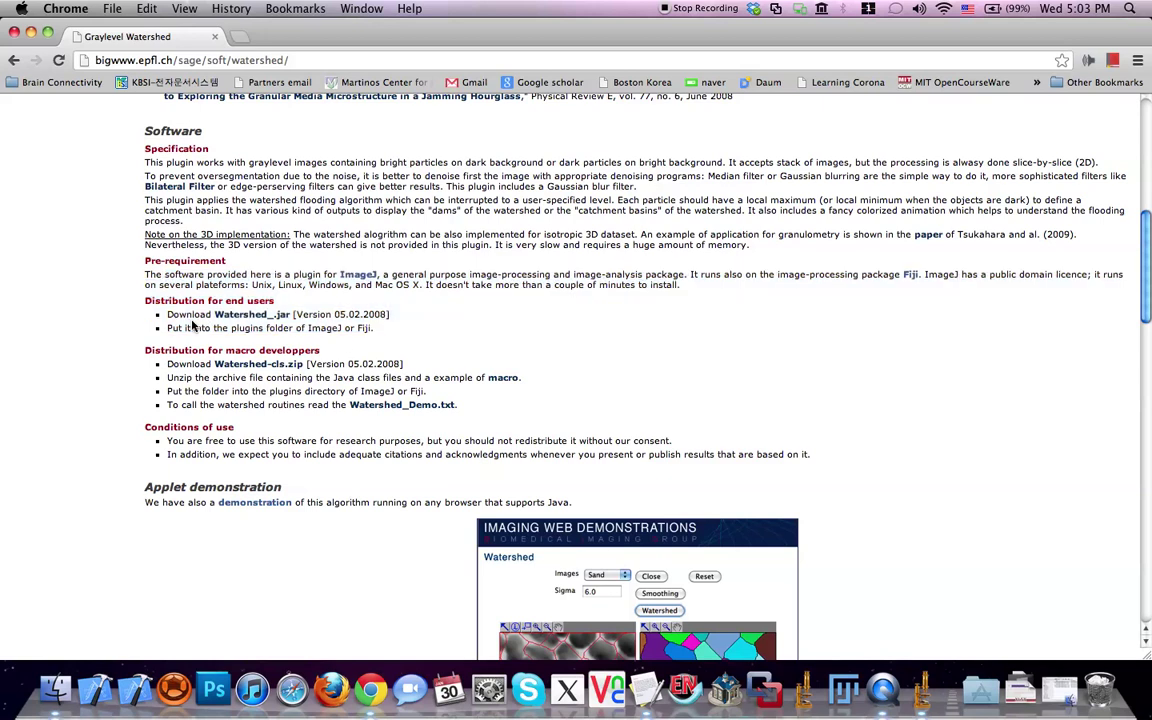
{"action": "left_click", "coordinate": [243, 316]}
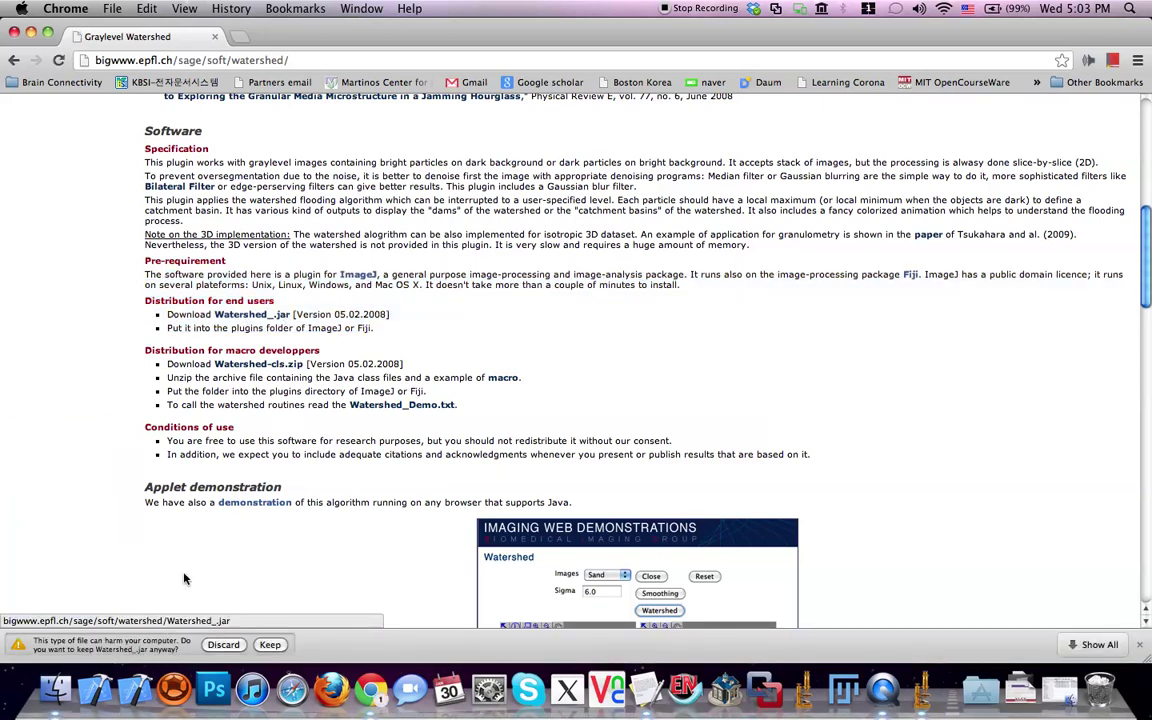
{"action": "left_click", "coordinate": [270, 644]}
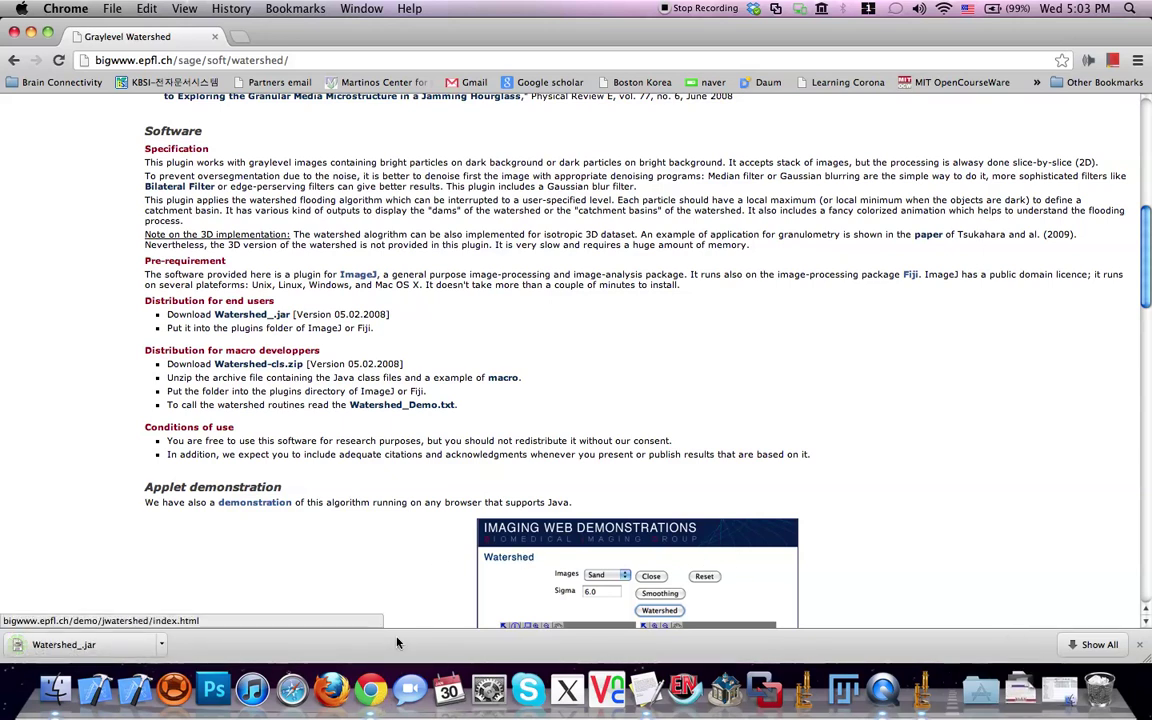
- Open the Downloads folder in Finder and, in a second window, ImageJ's plugins folder inside Install on Macintosh HD
{"action": "left_click", "coordinate": [1020, 688]}
{"action": "left_click", "coordinate": [1062, 560]}
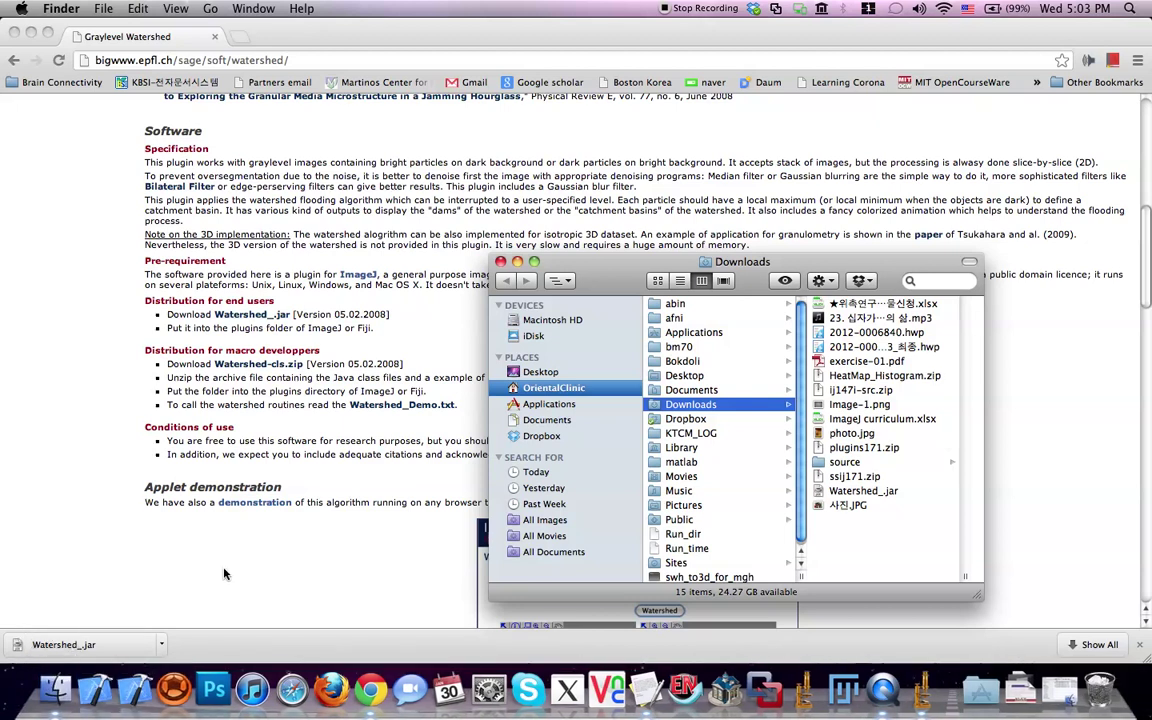
{"action": "key", "text": "super+f"}
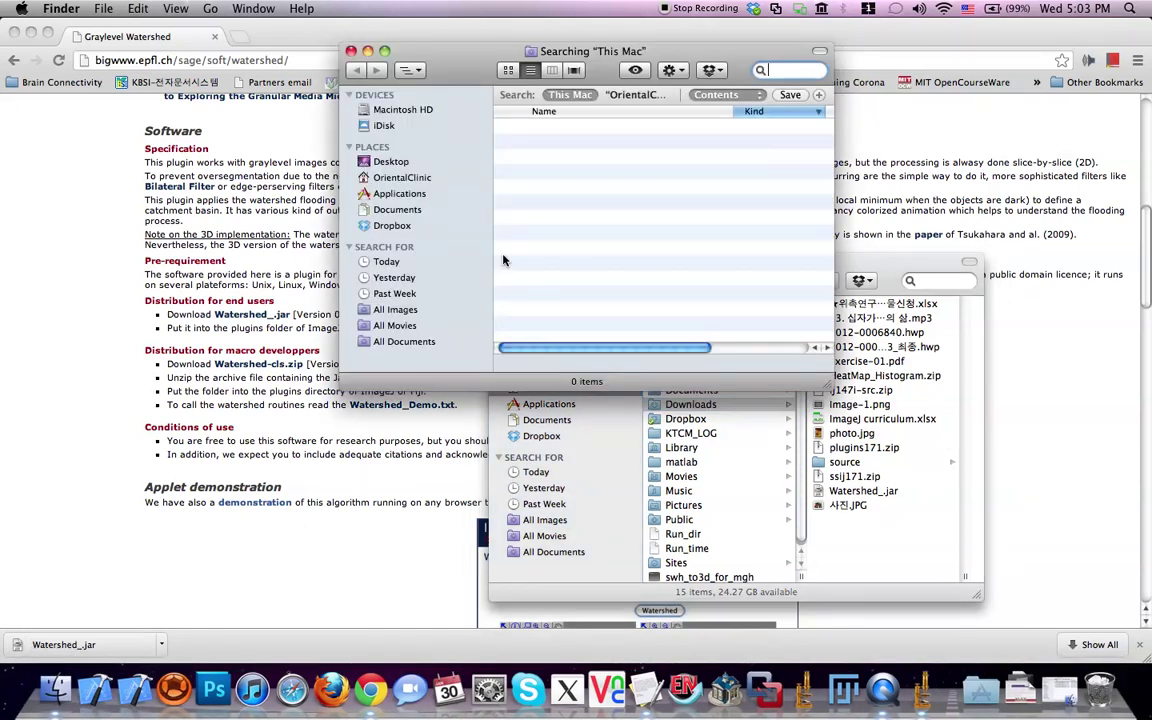
{"action": "left_click", "coordinate": [412, 112]}
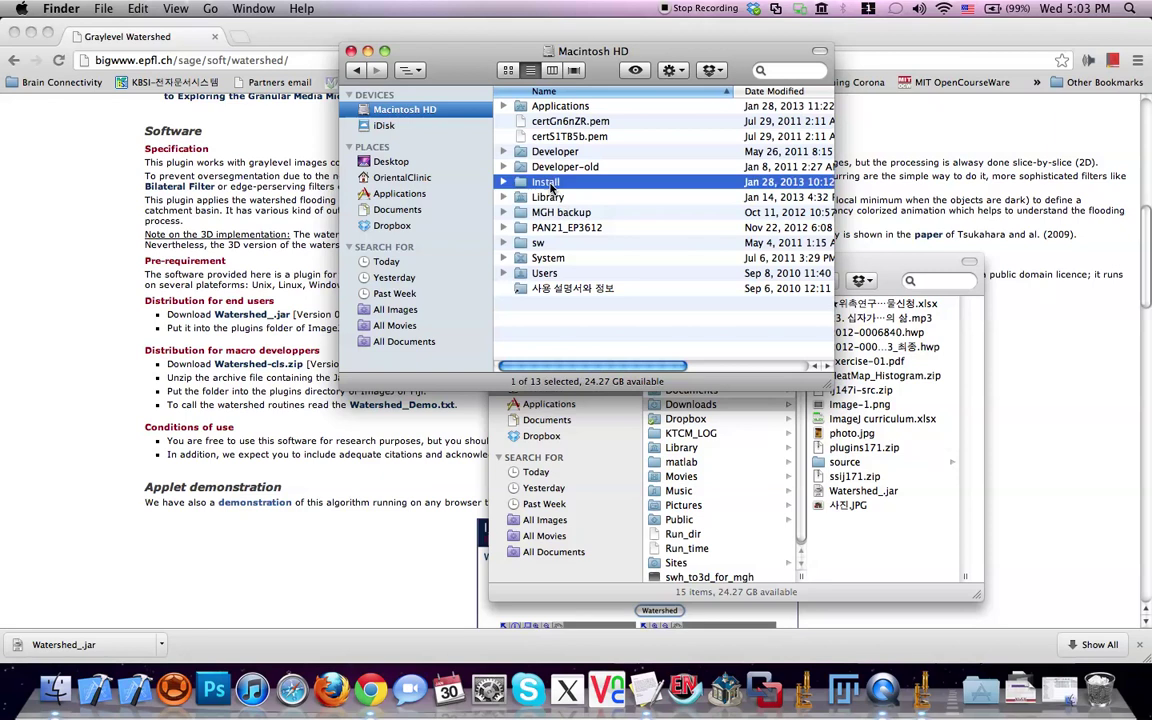
{"action": "double_click", "coordinate": [545, 181]}
{"action": "double_click", "coordinate": [545, 152]}
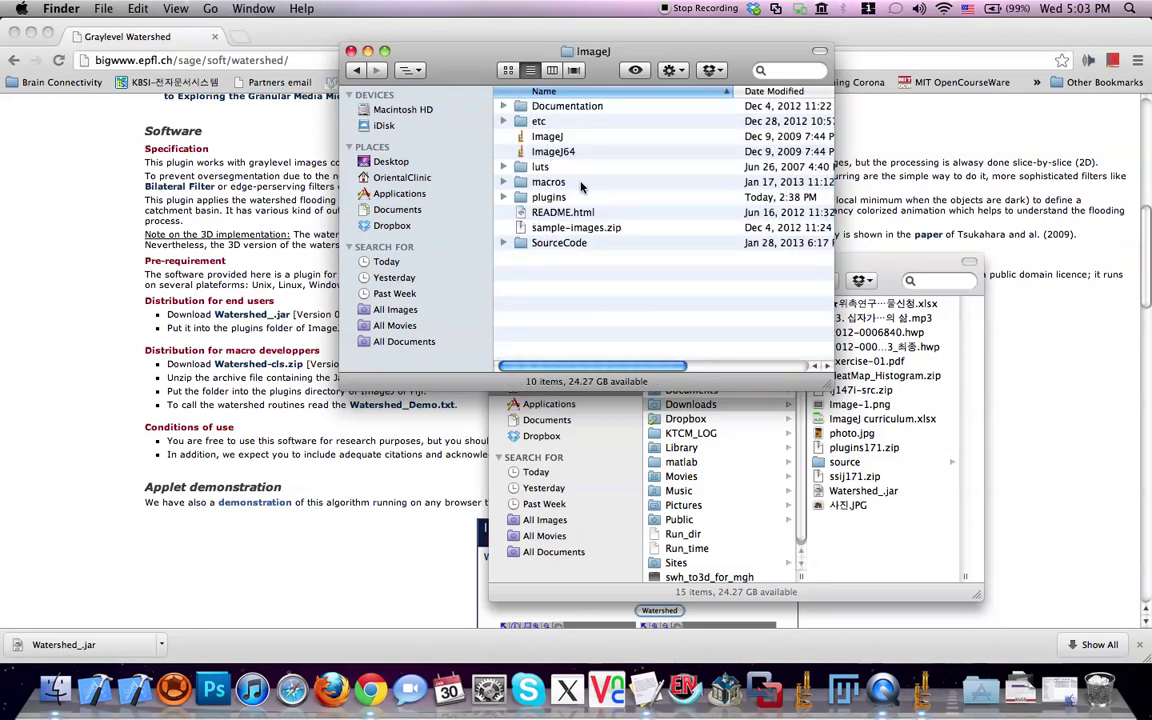
{"action": "left_click", "coordinate": [549, 199]}
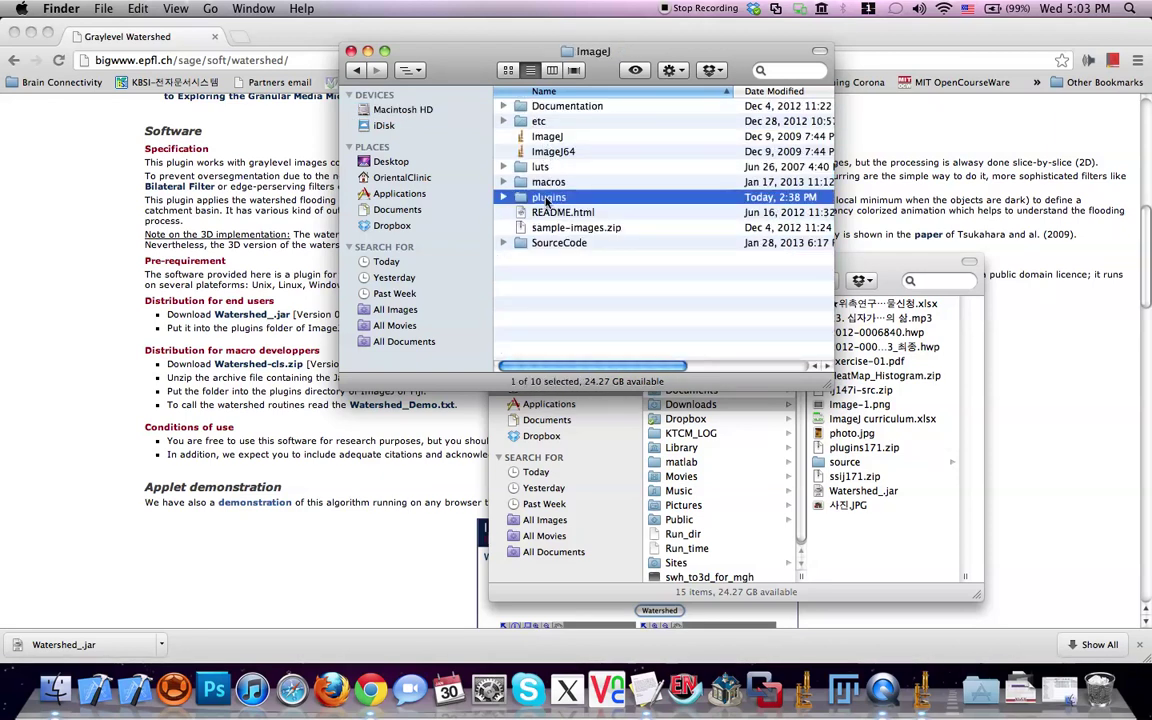
{"action": "double_click", "coordinate": [547, 200]}
- Move Watershed_.jar from Downloads into ImageJ's plugins folder, replacing the older copy, and close the plugins window
{"action": "left_click", "coordinate": [845, 467]}
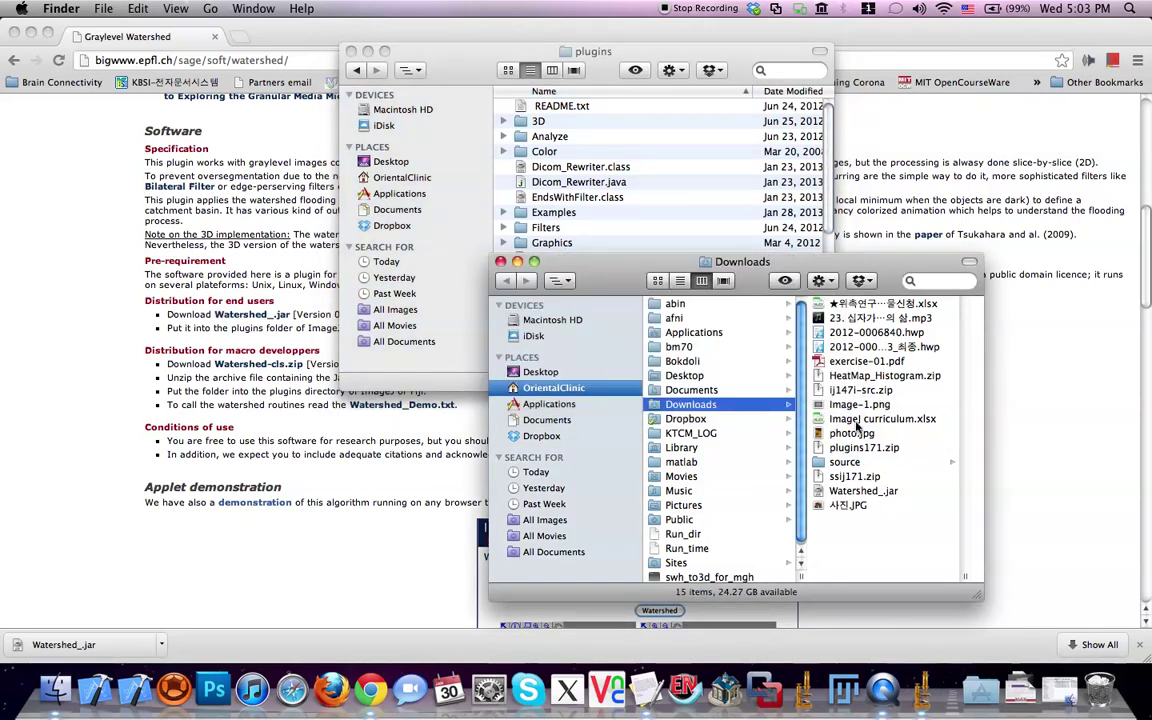
{"action": "left_click", "coordinate": [862, 492]}
{"action": "left_click_drag", "start_coordinate": [710, 491], "coordinate": [607, 190]}
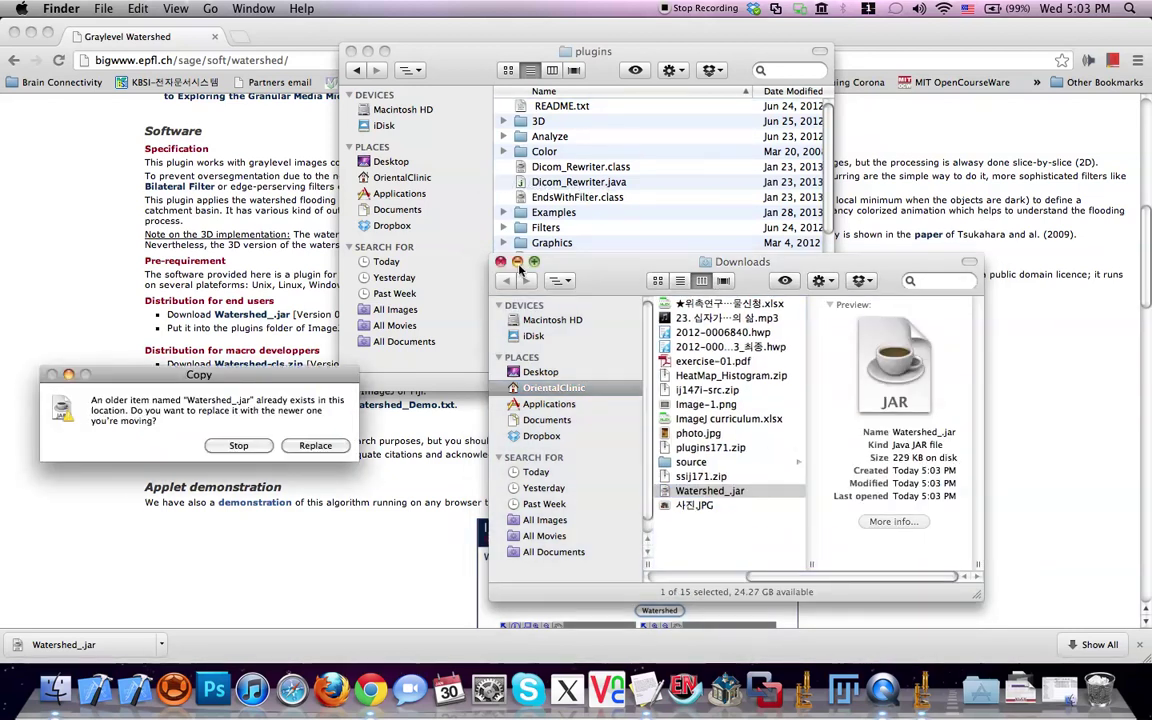
{"action": "left_click", "coordinate": [312, 445]}
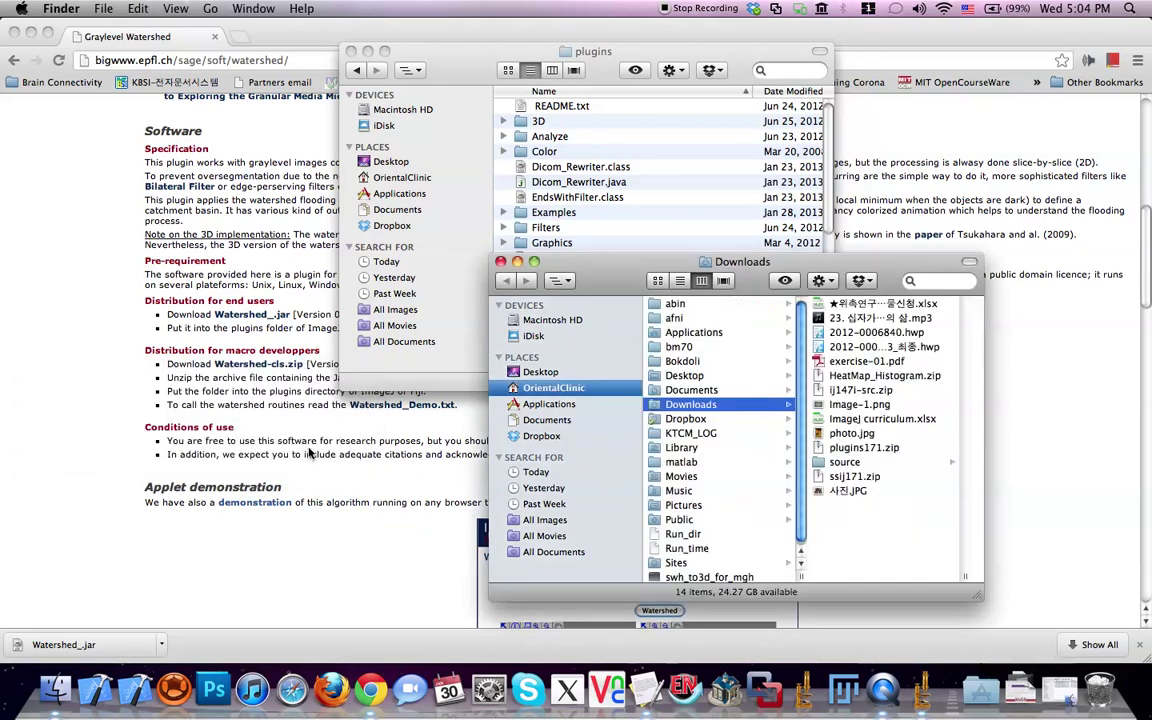
{"action": "left_click", "coordinate": [351, 51]}
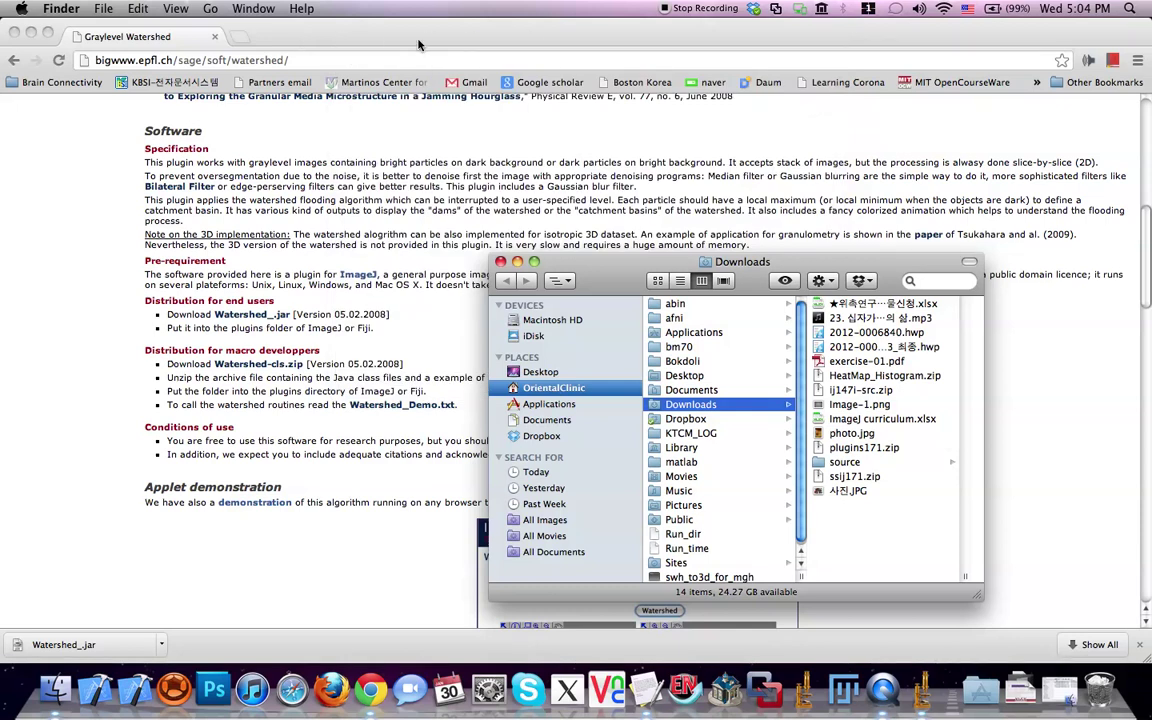
- Move the Chrome window clear of the desktop folders and open the ImageJ folder on the desktop
{"action": "left_click_drag", "start_coordinate": [832, 38], "coordinate": [716, 215]}
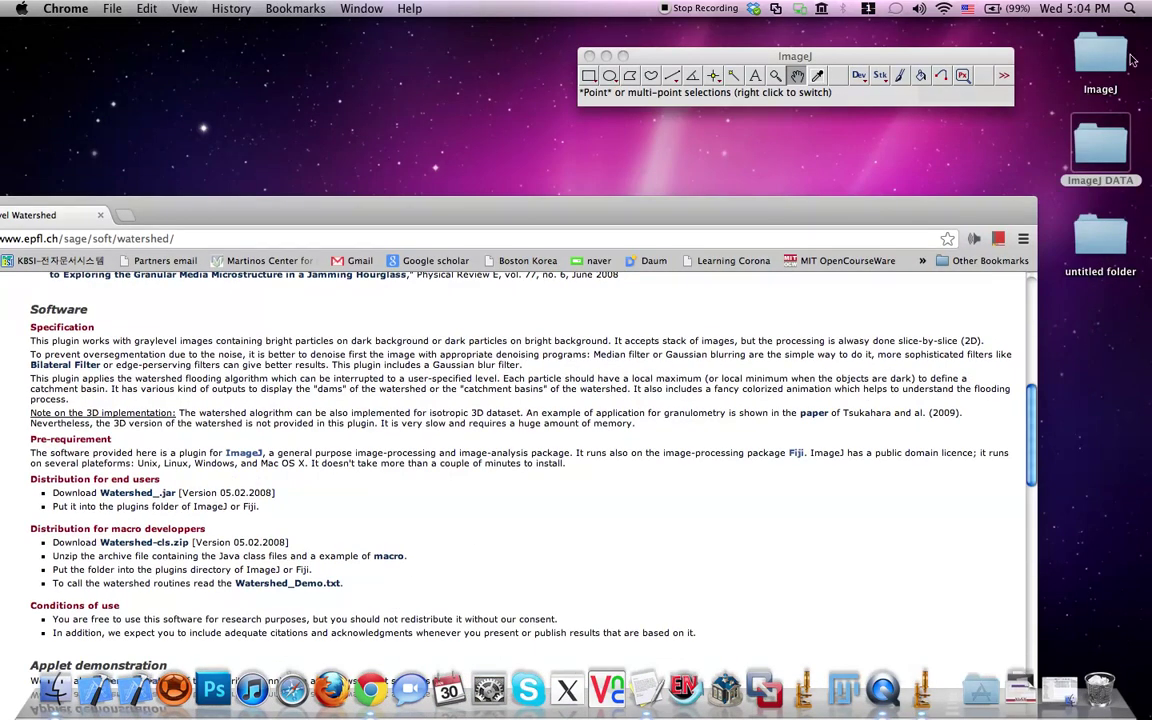
{"action": "double_click", "coordinate": [1100, 55]}
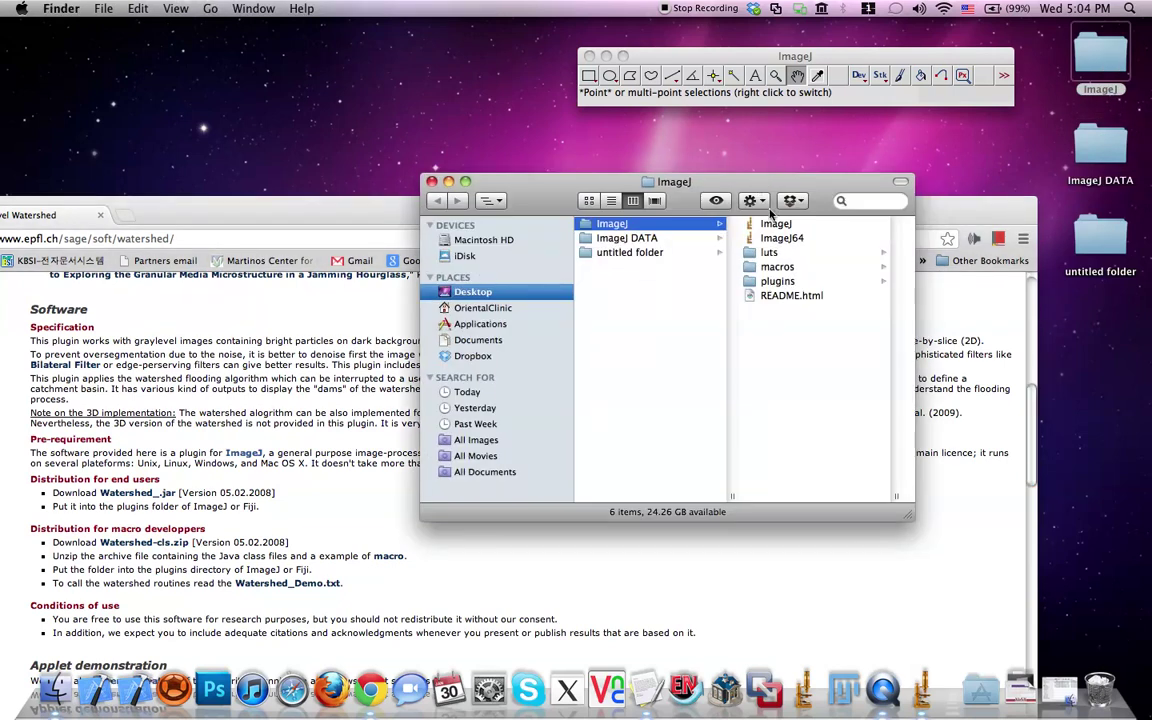
- Open the plugins folder inside the desktop ImageJ folder and arrange it so the Downloads window is accessible alongside it
{"action": "left_click", "coordinate": [778, 282]}
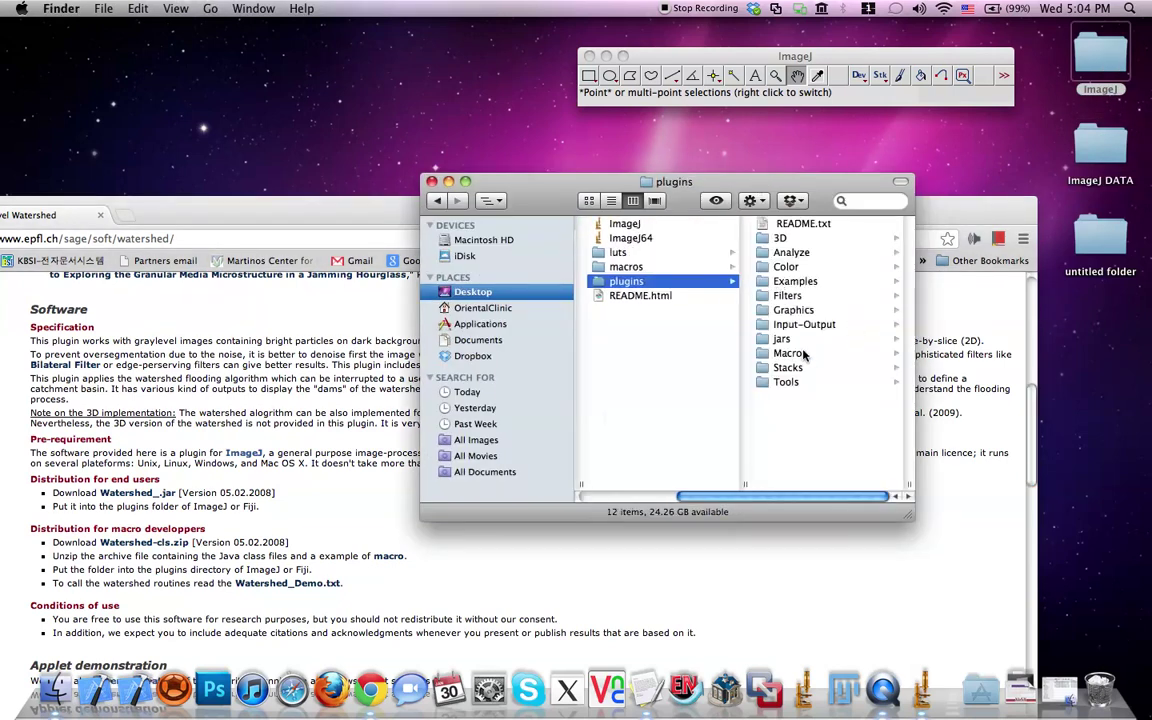
{"action": "left_click_drag", "start_coordinate": [770, 193], "coordinate": [640, 130]}
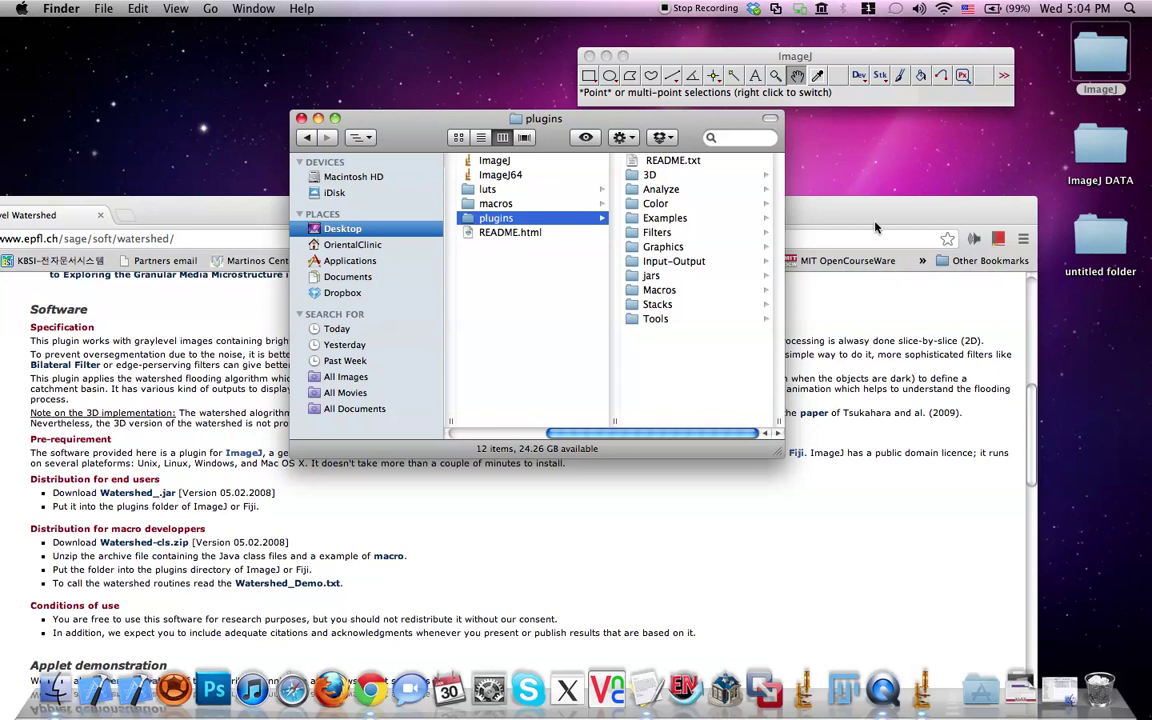
{"action": "left_click_drag", "start_coordinate": [874, 229], "coordinate": [572, 310]}
{"action": "left_click", "coordinate": [1018, 440]}
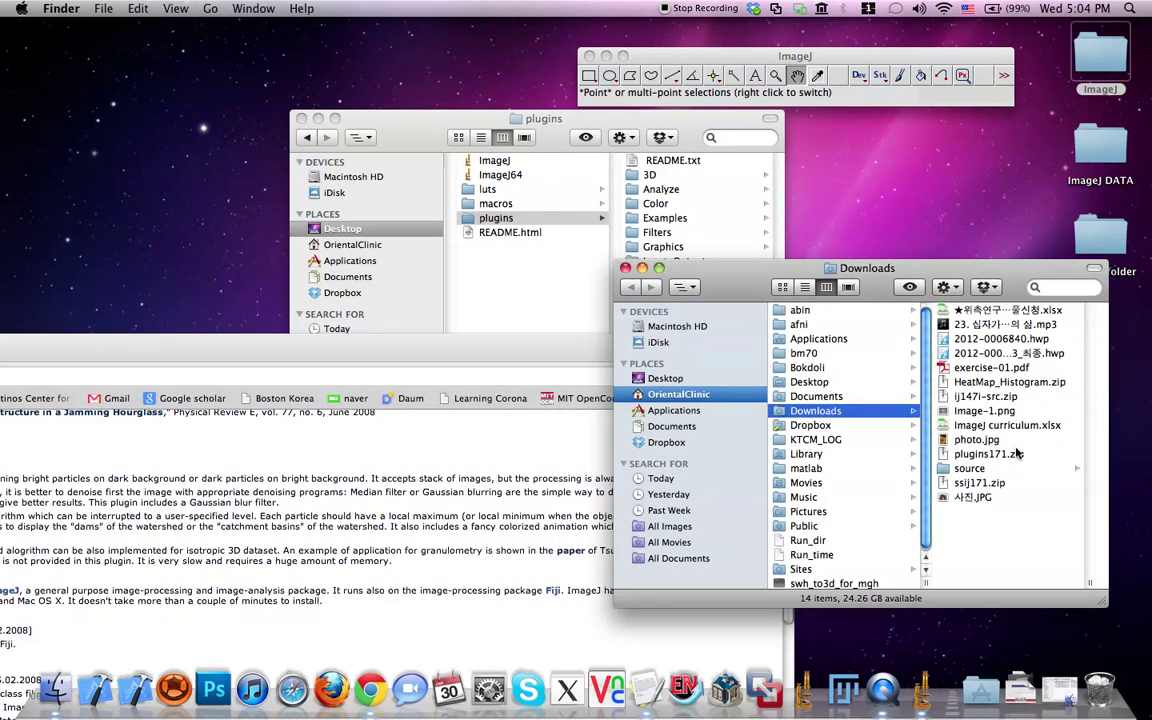
- Download Watershed_.jar again from the Graylevel Watershed page in Chrome, keep it despite the safety check, and minimize the browser window
{"action": "left_click_drag", "start_coordinate": [508, 369], "coordinate": [796, 179]}
{"action": "left_click", "coordinate": [183, 441]}
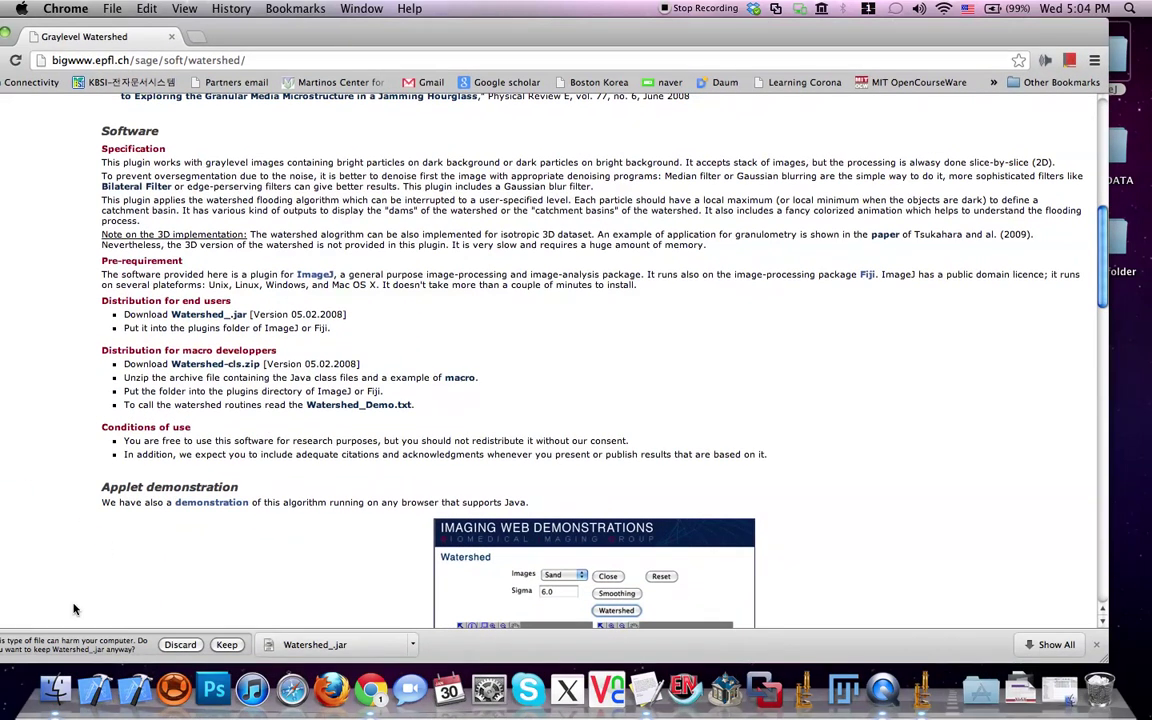
{"action": "left_click", "coordinate": [227, 644]}
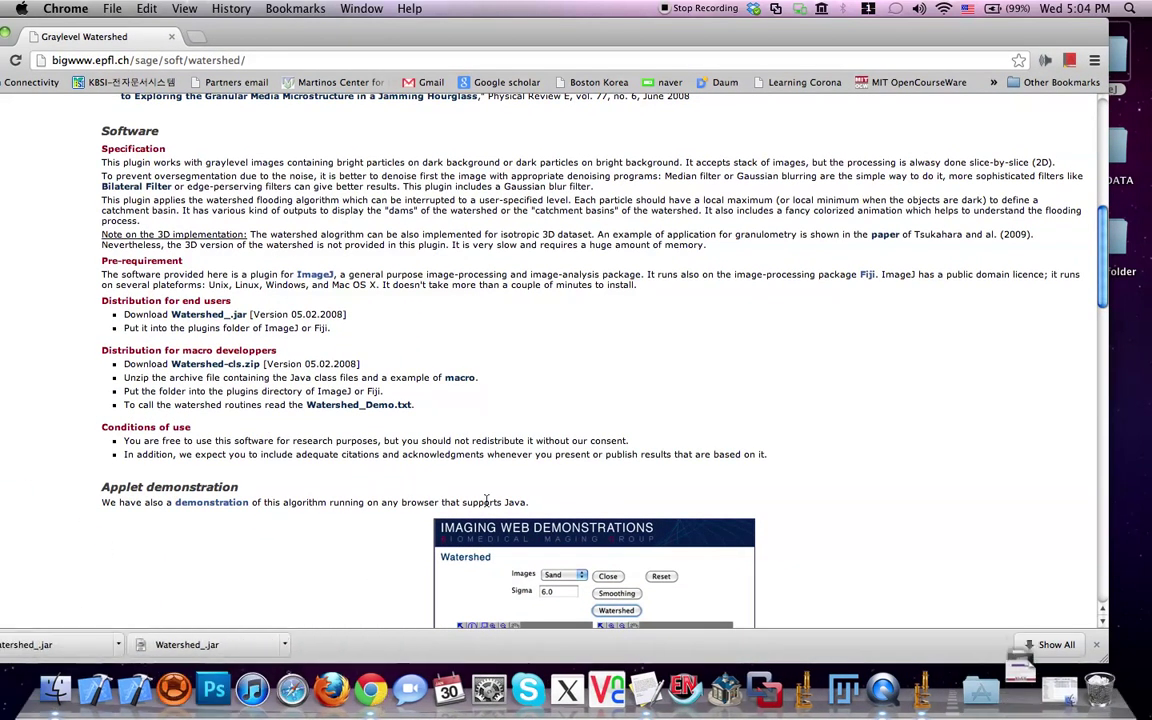
{"action": "left_click_drag", "start_coordinate": [243, 36], "coordinate": [385, 54]}
{"action": "left_click", "coordinate": [114, 51]}
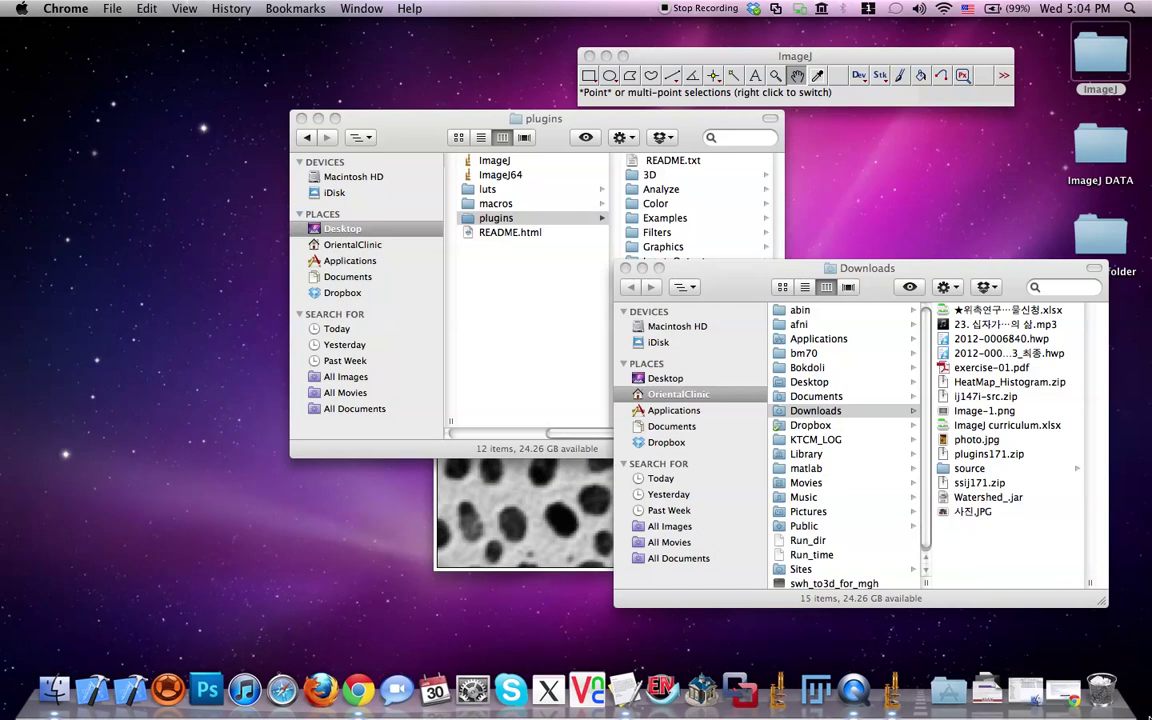
- Move Watershed_.jar from Downloads into the plugins folder of the desktop ImageJ installation
{"action": "left_click", "coordinate": [990, 503]}
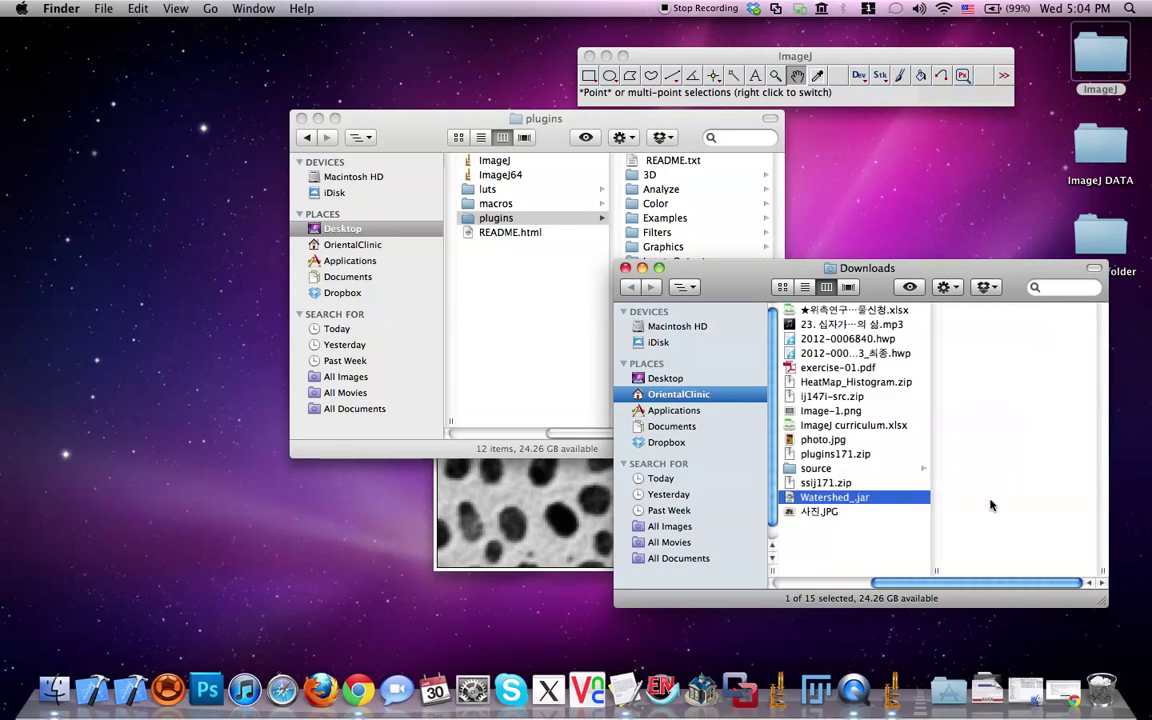
{"action": "left_click_drag", "start_coordinate": [852, 503], "coordinate": [700, 168]}
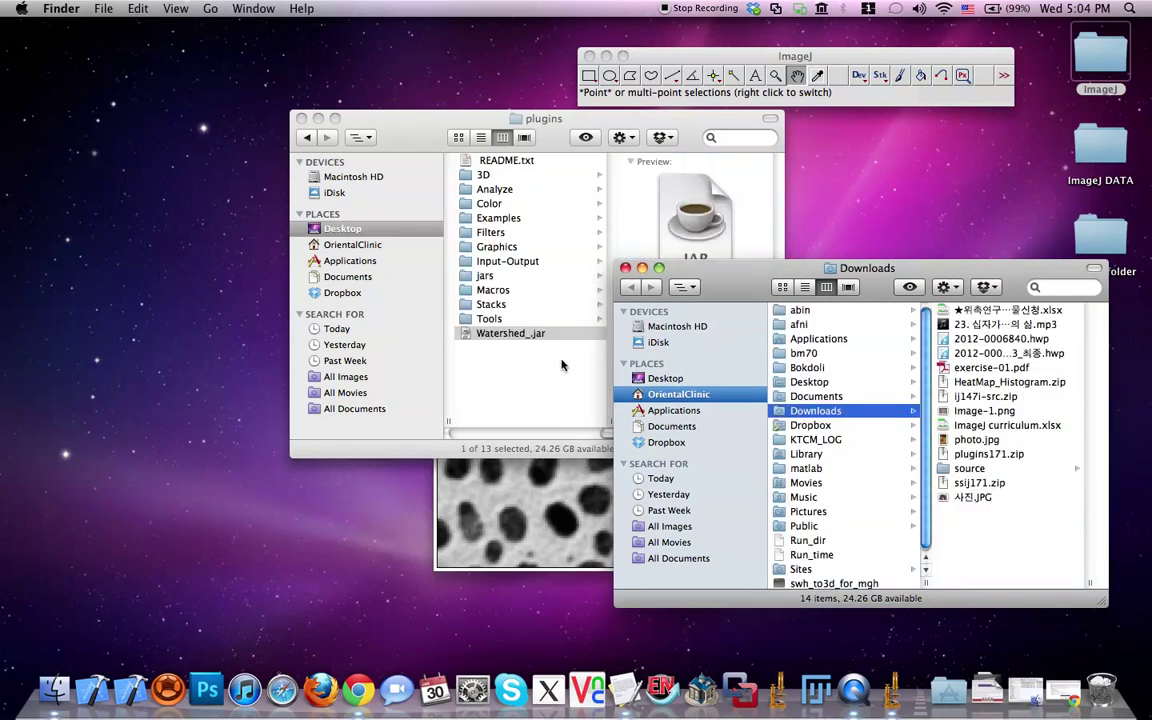
{"action": "left_click", "coordinate": [512, 390]}
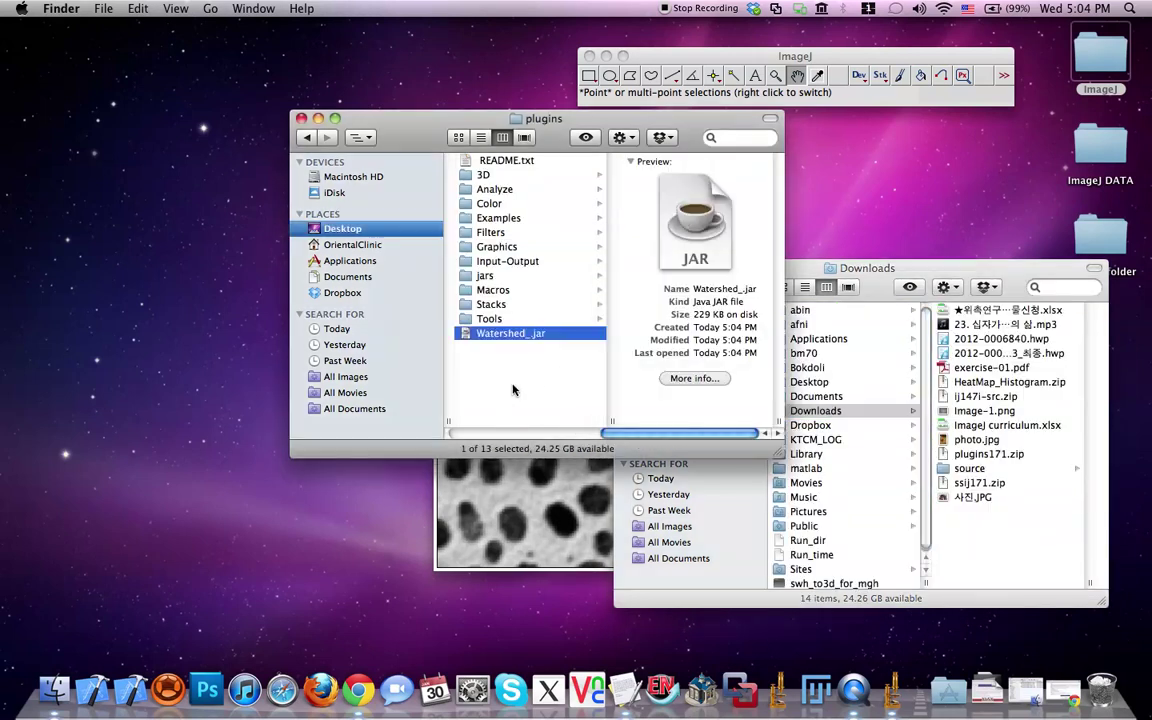
- Close the running ImageJ along with the Downloads and plugins folder windows
{"action": "left_click", "coordinate": [590, 56]}
{"action": "left_click", "coordinate": [815, 275]}
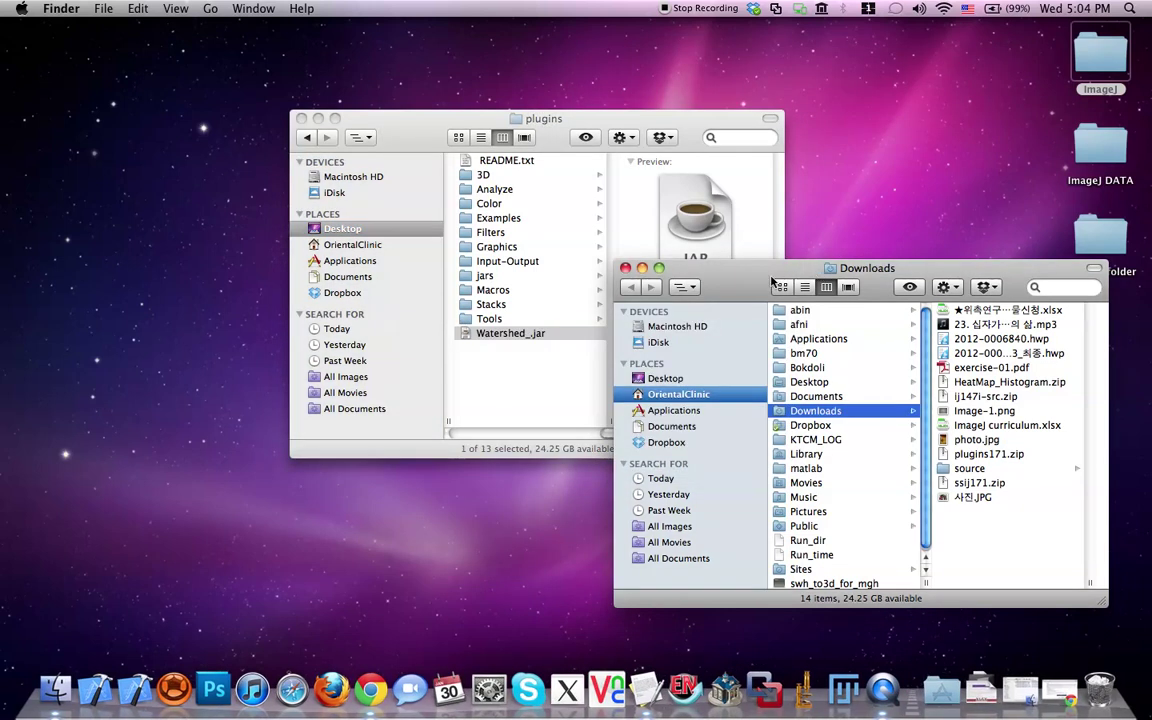
{"action": "left_click", "coordinate": [625, 268]}
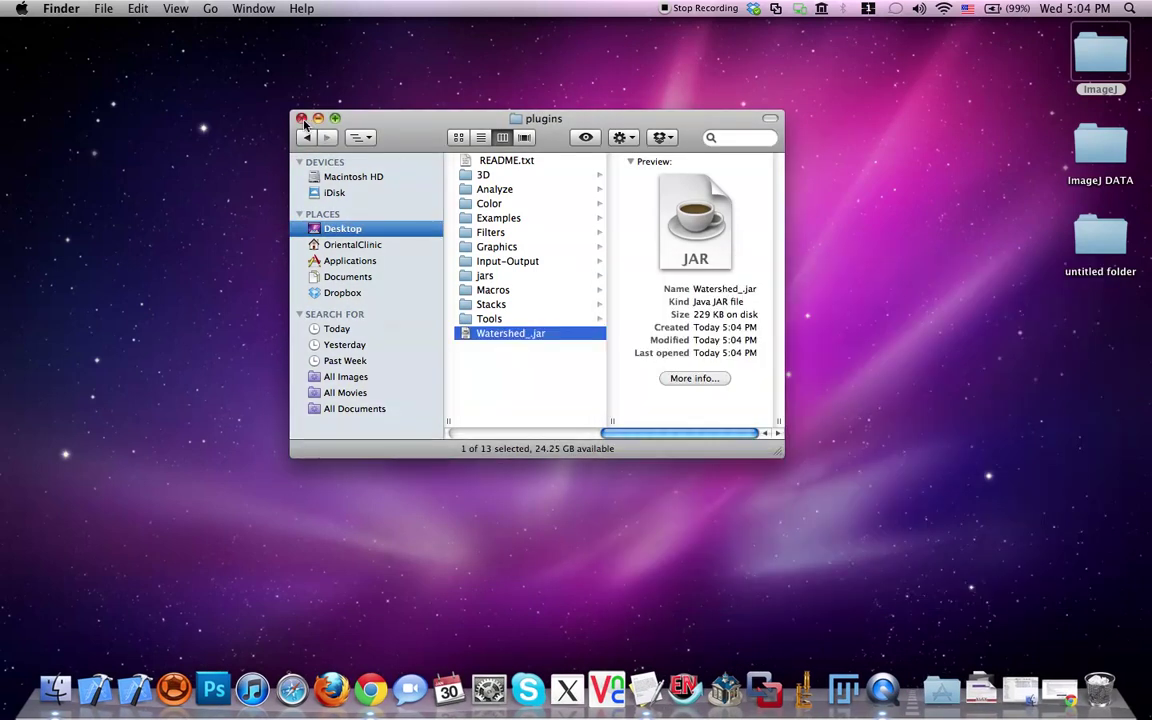
{"action": "left_click", "coordinate": [302, 119]}
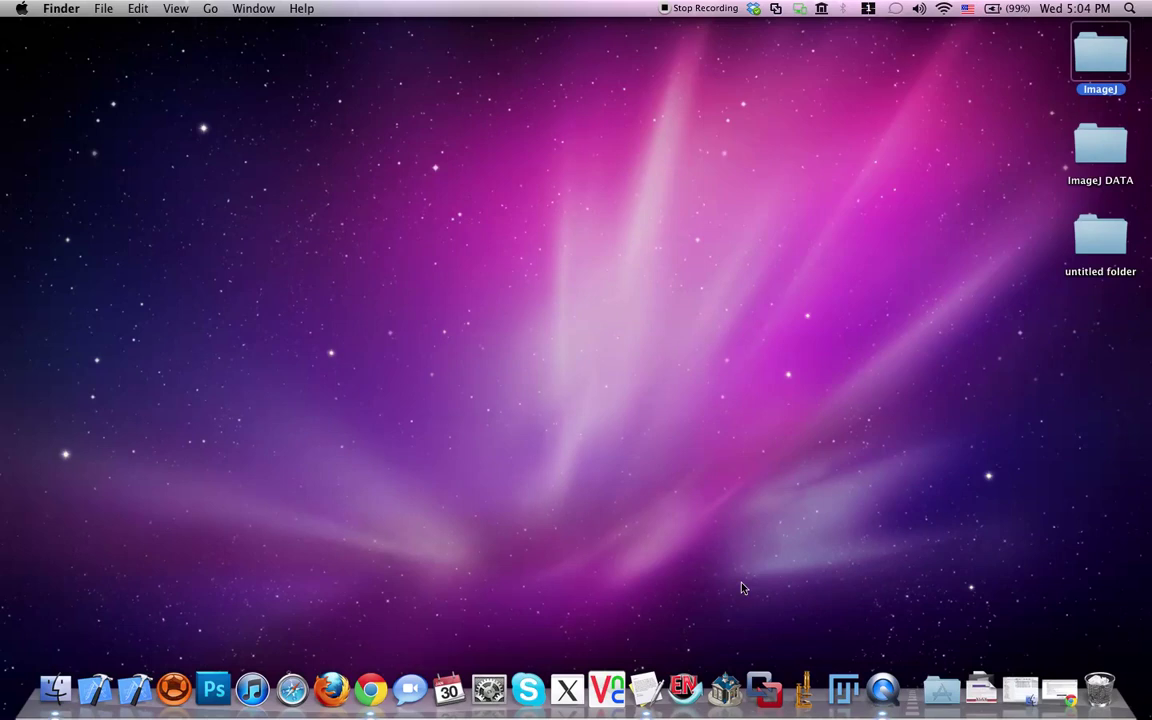
- Launch ImageJ64 from the desktop ImageJ folder and close the folder window
{"action": "double_click", "coordinate": [1104, 64]}
{"action": "left_click", "coordinate": [787, 239]}
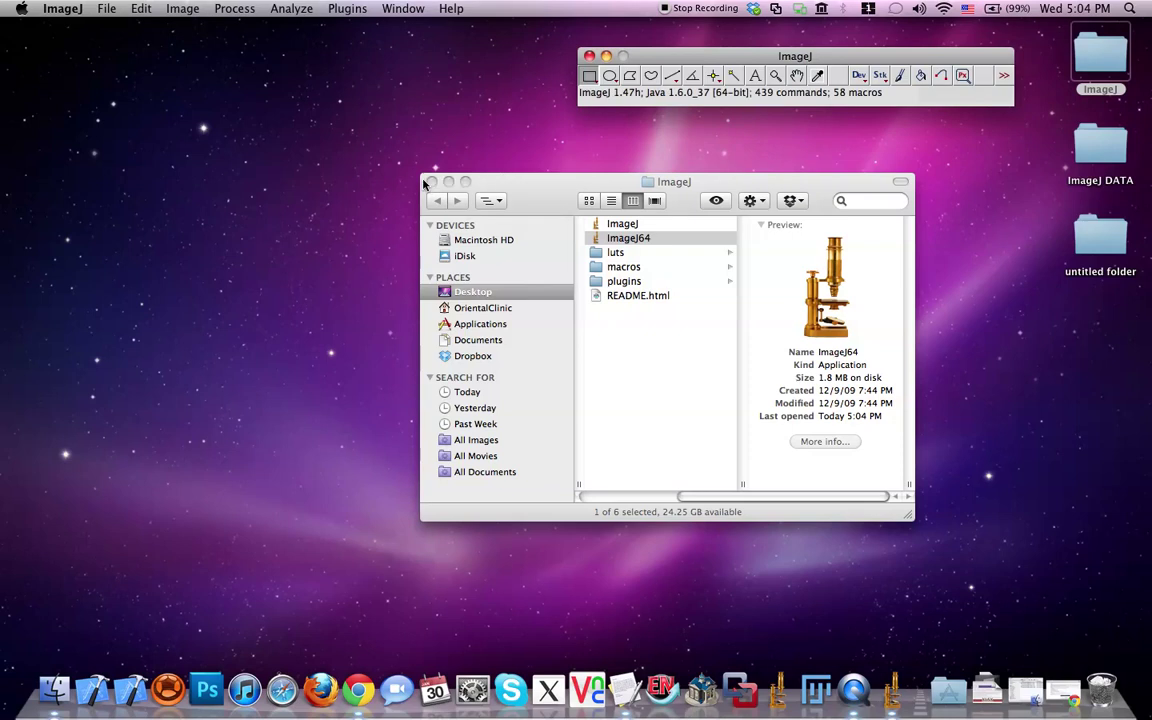
{"action": "left_click", "coordinate": [504, 181]}
{"action": "left_click", "coordinate": [431, 181]}
{"action": "left_click", "coordinate": [652, 60]}
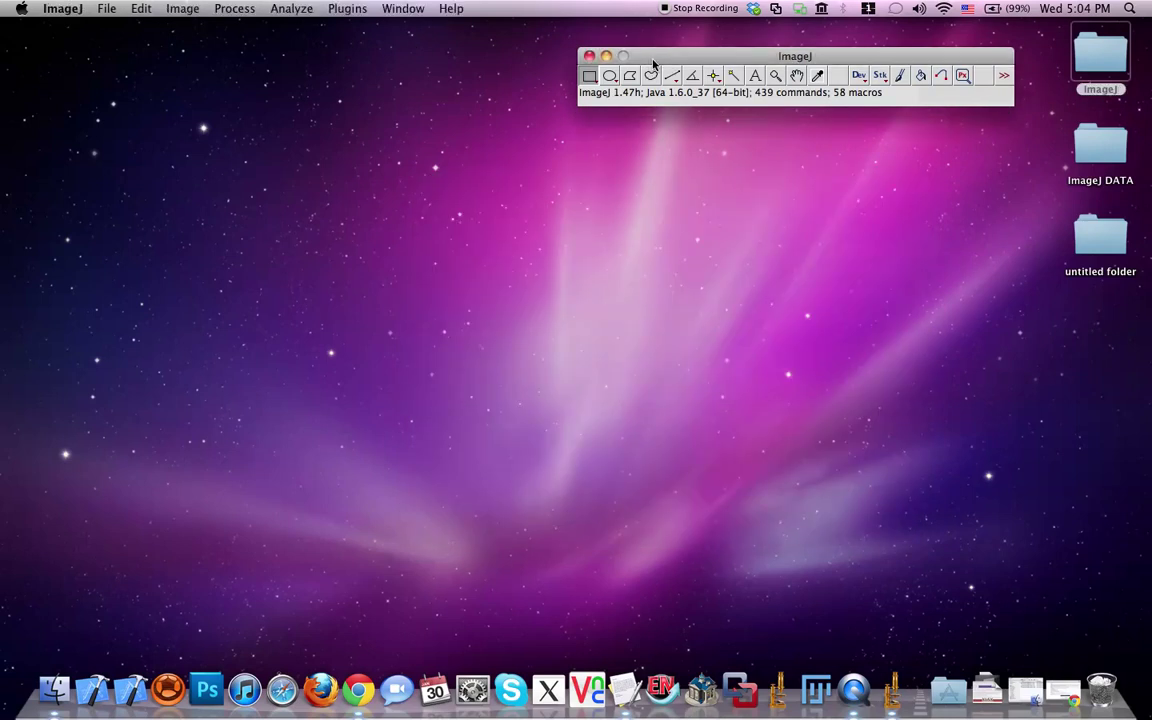
- Check the installed plugins for the Watershed entry and its commands
{"action": "left_click", "coordinate": [356, 10]}
{"action": "mouse_move", "coordinate": [383, 252]}
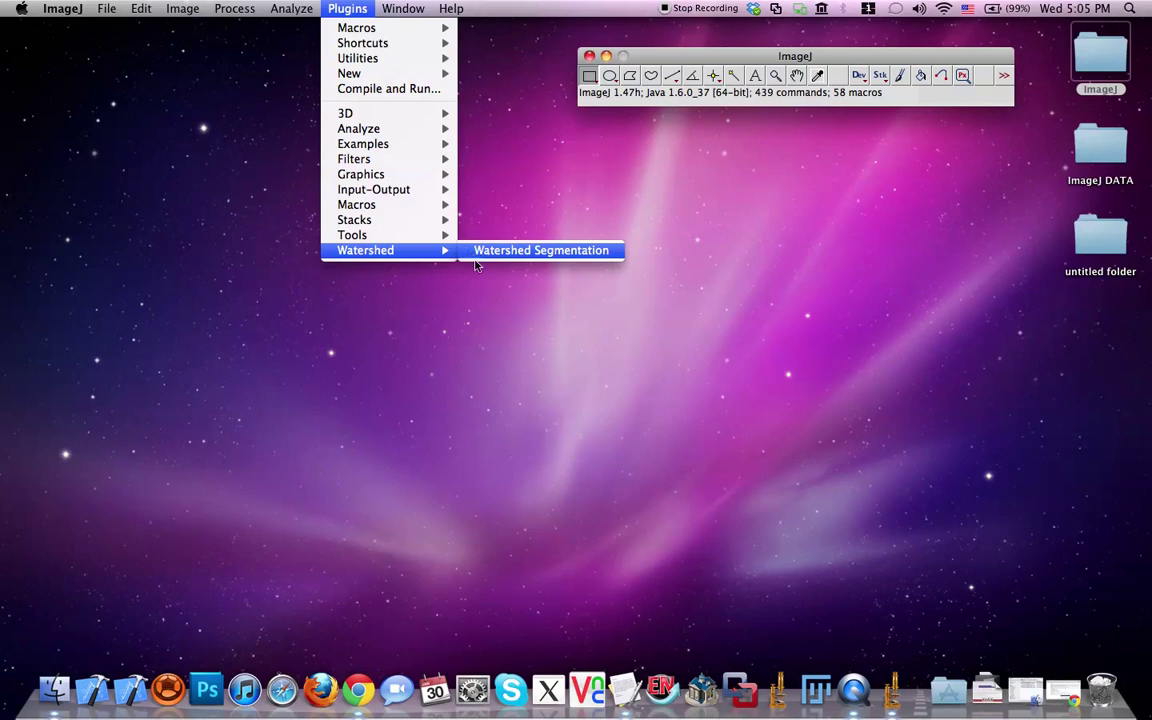
{"action": "left_click", "coordinate": [658, 57]}
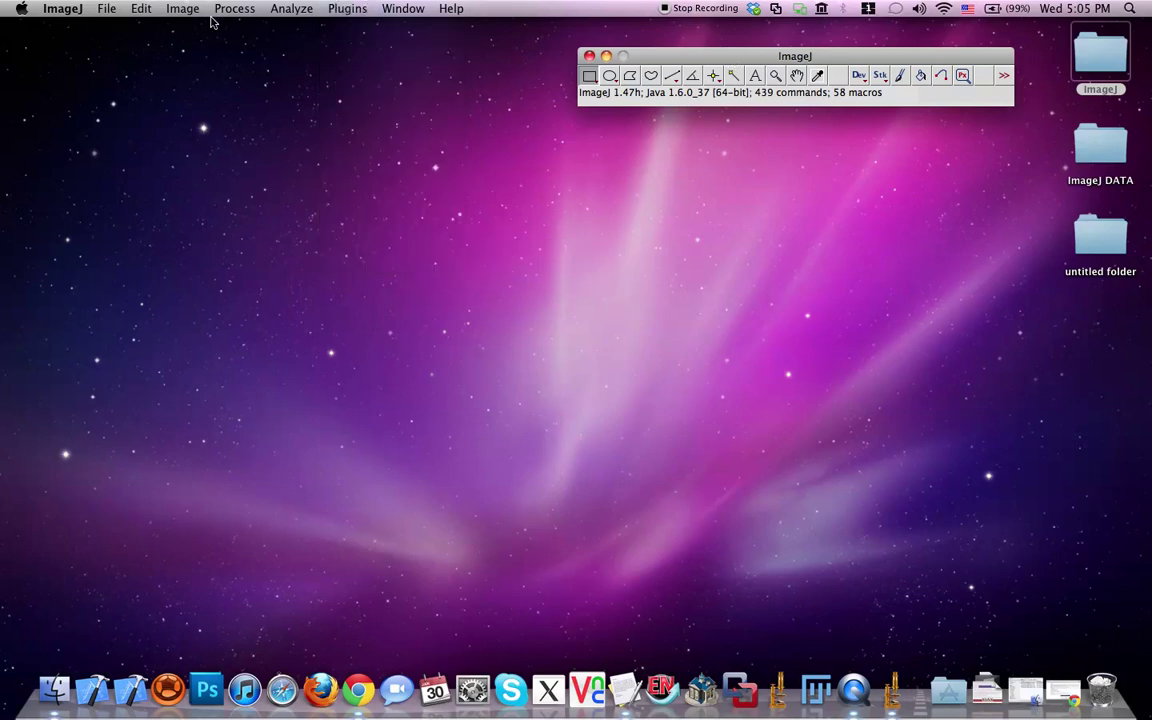
- Open the Blobs sample image and place its window below the ImageJ toolbar
{"action": "left_click", "coordinate": [108, 10]}
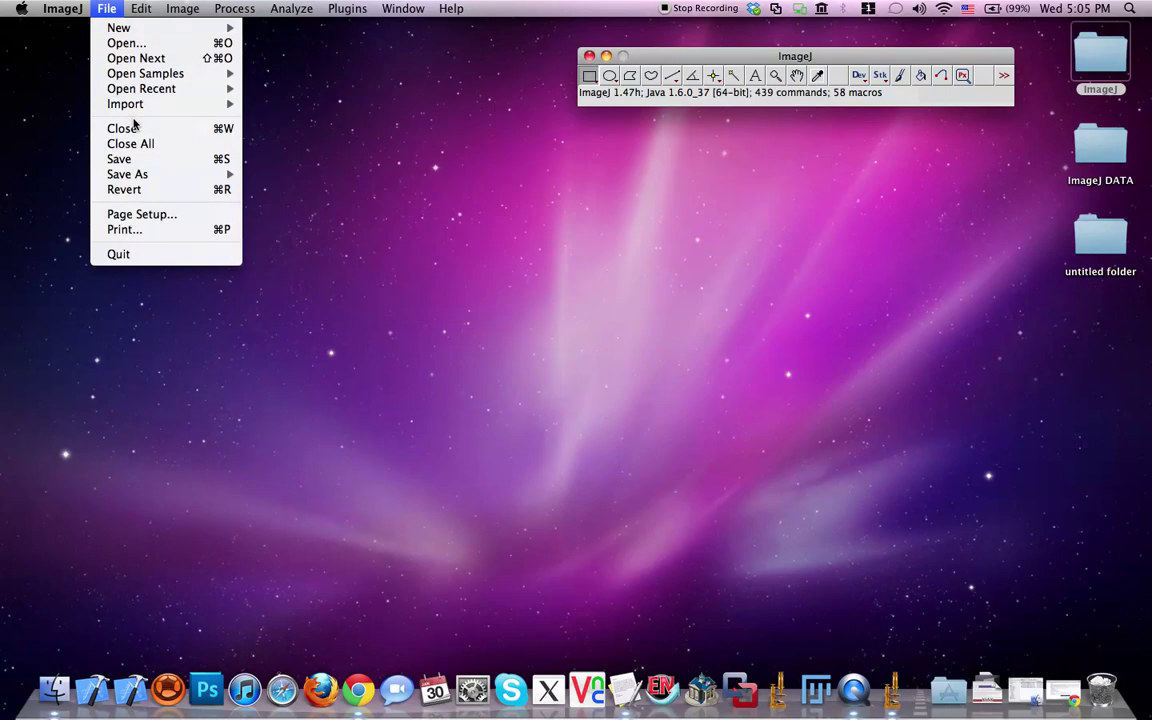
{"action": "mouse_move", "coordinate": [133, 70]}
{"action": "left_click", "coordinate": [282, 113]}
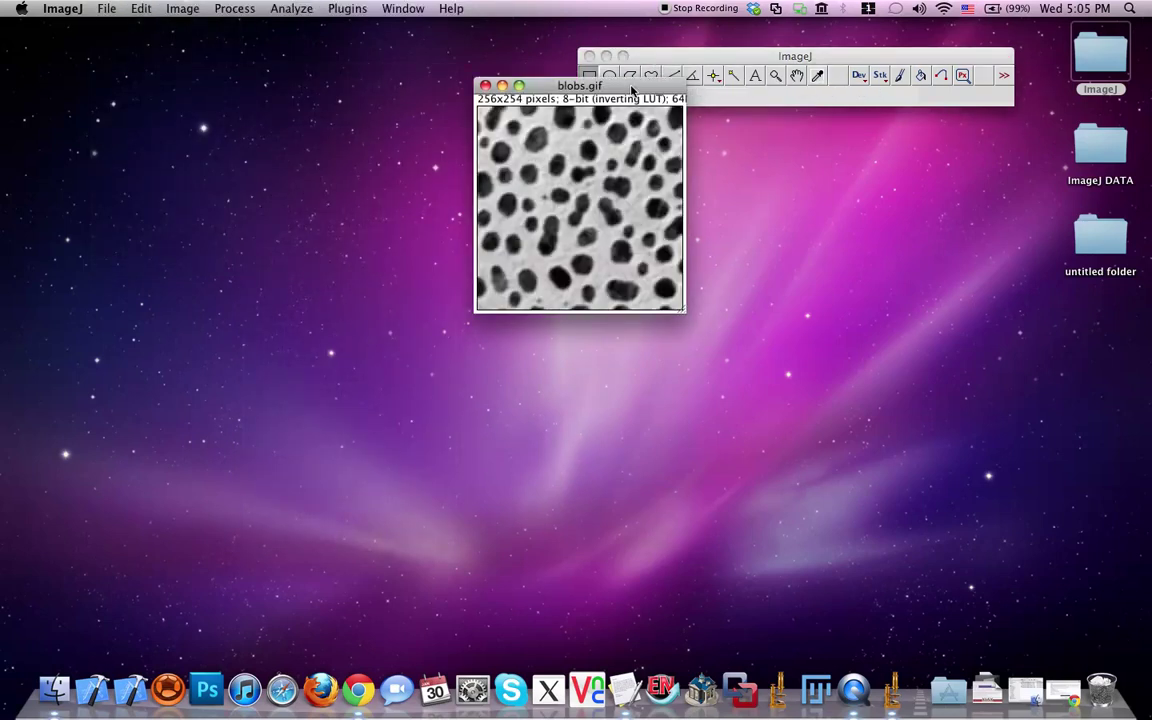
{"action": "left_click_drag", "start_coordinate": [676, 166], "coordinate": [668, 202]}
- Start the Watershed Segmentation plugin on blobs.gif and move its dialog beside the image
{"action": "left_click", "coordinate": [340, 10]}
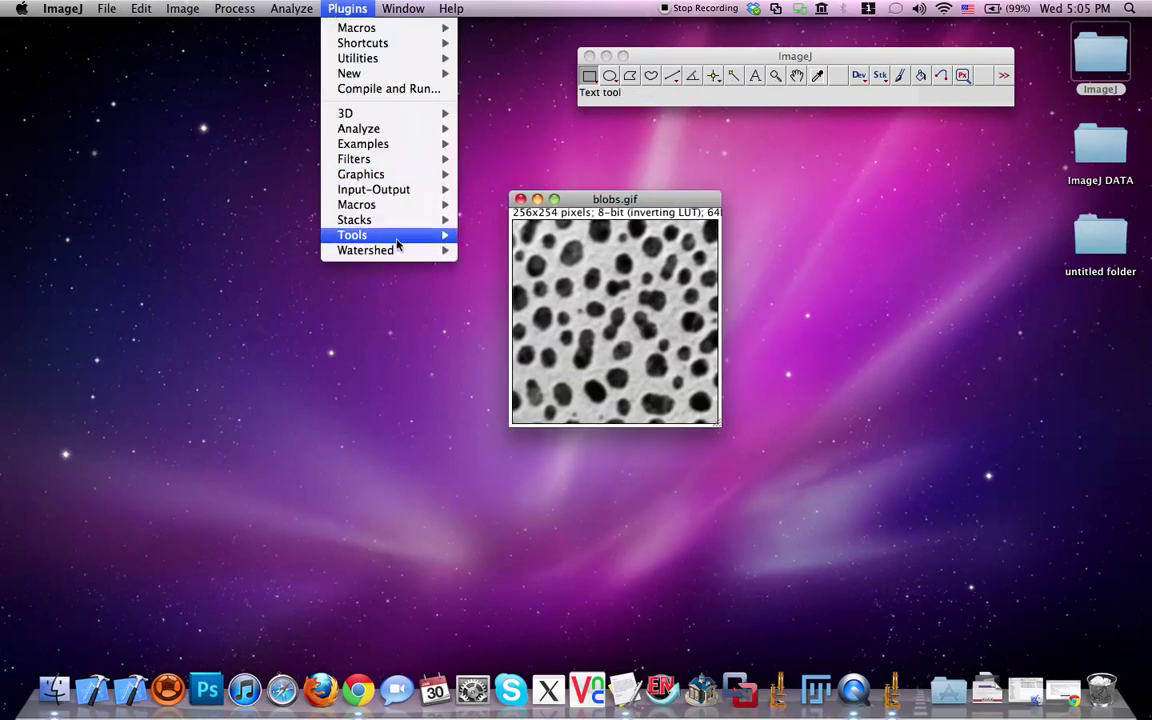
{"action": "mouse_move", "coordinate": [440, 250]}
{"action": "left_click", "coordinate": [507, 251]}
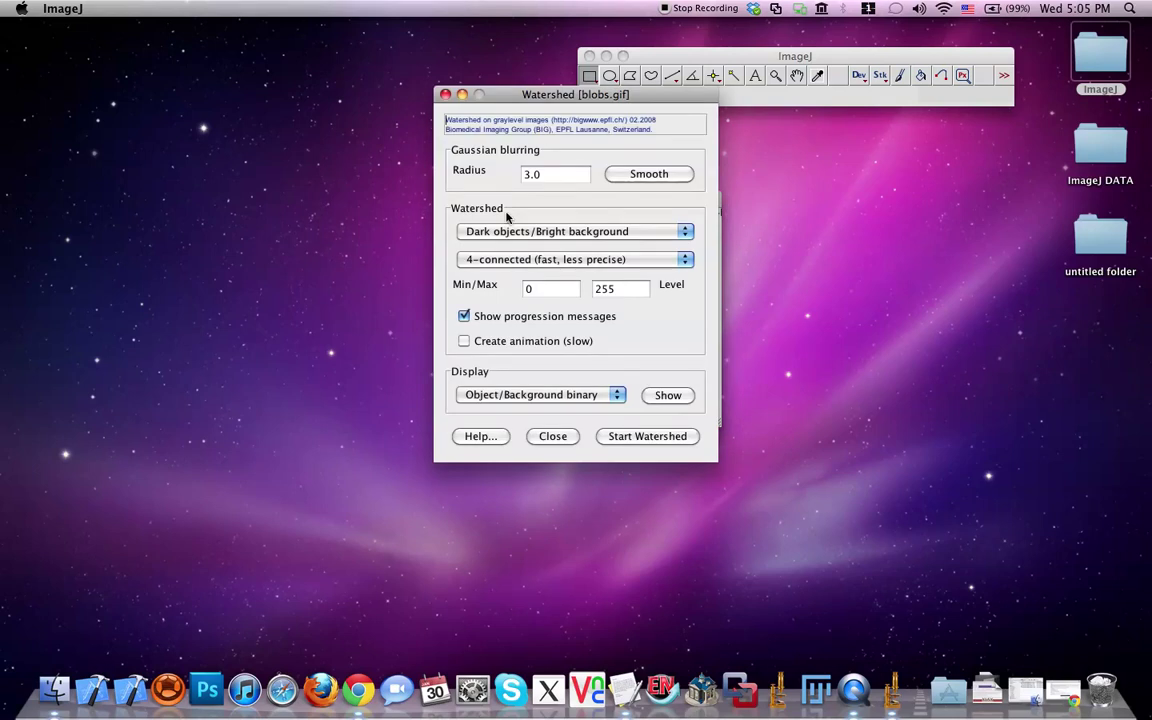
{"action": "left_click_drag", "start_coordinate": [575, 99], "coordinate": [292, 93]}
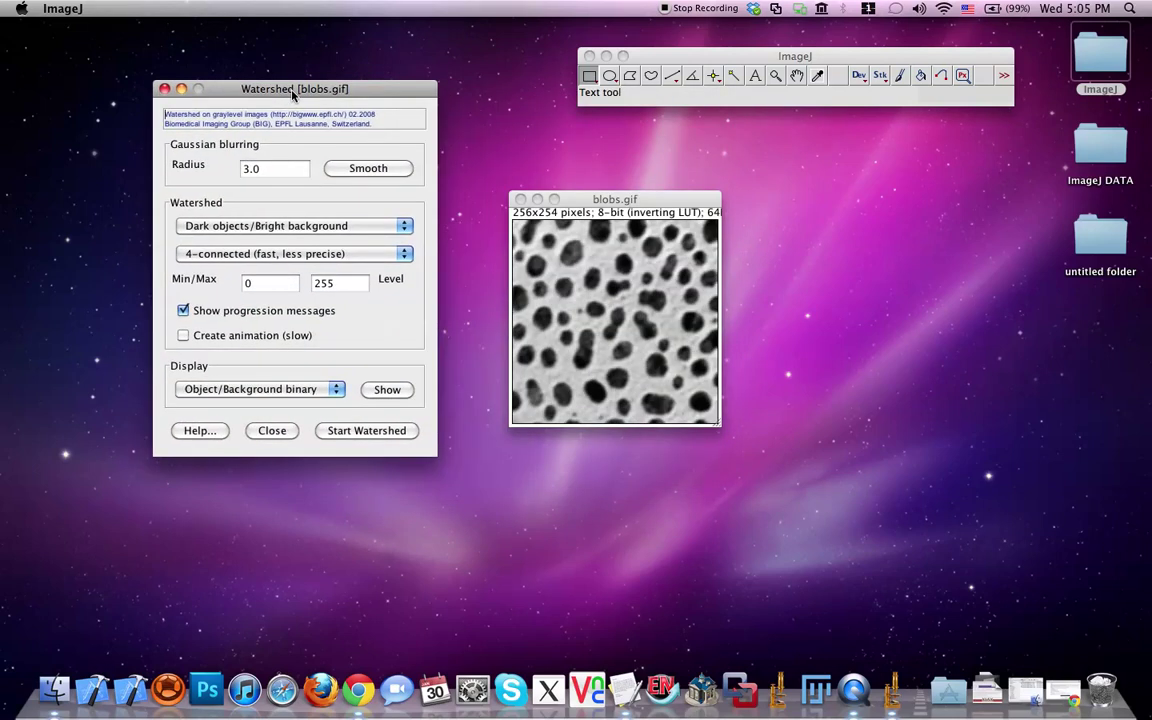
- Smooth the blobs image with a Gaussian blurring radius of 6 and move the Smooth result beside the Watershed dialog
{"action": "left_click", "coordinate": [299, 171]}
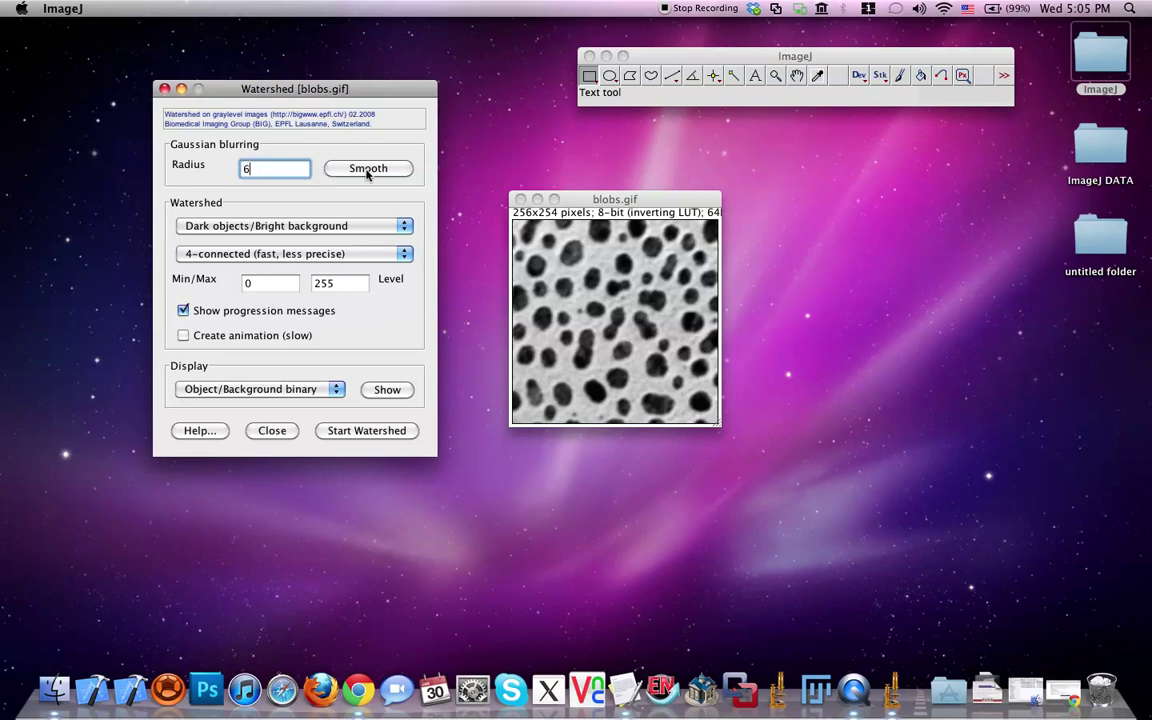
{"action": "left_click", "coordinate": [368, 170]}
{"action": "left_click_drag", "start_coordinate": [609, 86], "coordinate": [570, 139]}
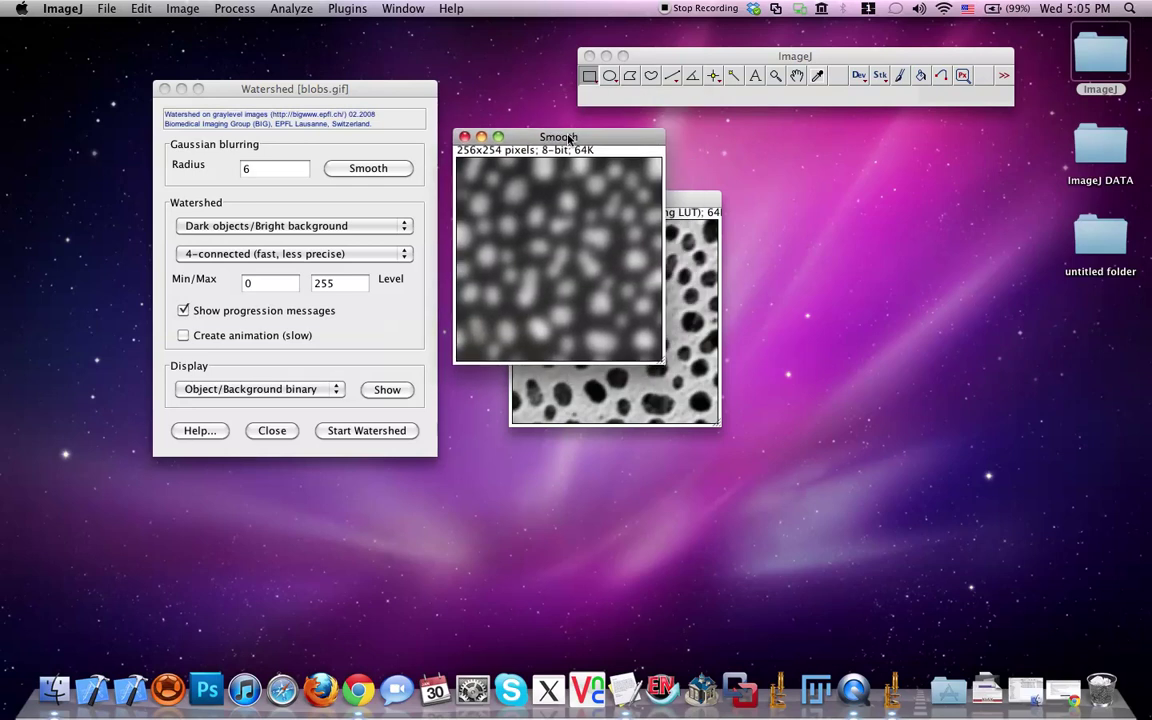
- Set the watershed to Bright objects/Dark background and 8-connected (slow, more precise), with progression messages and animation off
{"action": "left_click", "coordinate": [273, 232]}
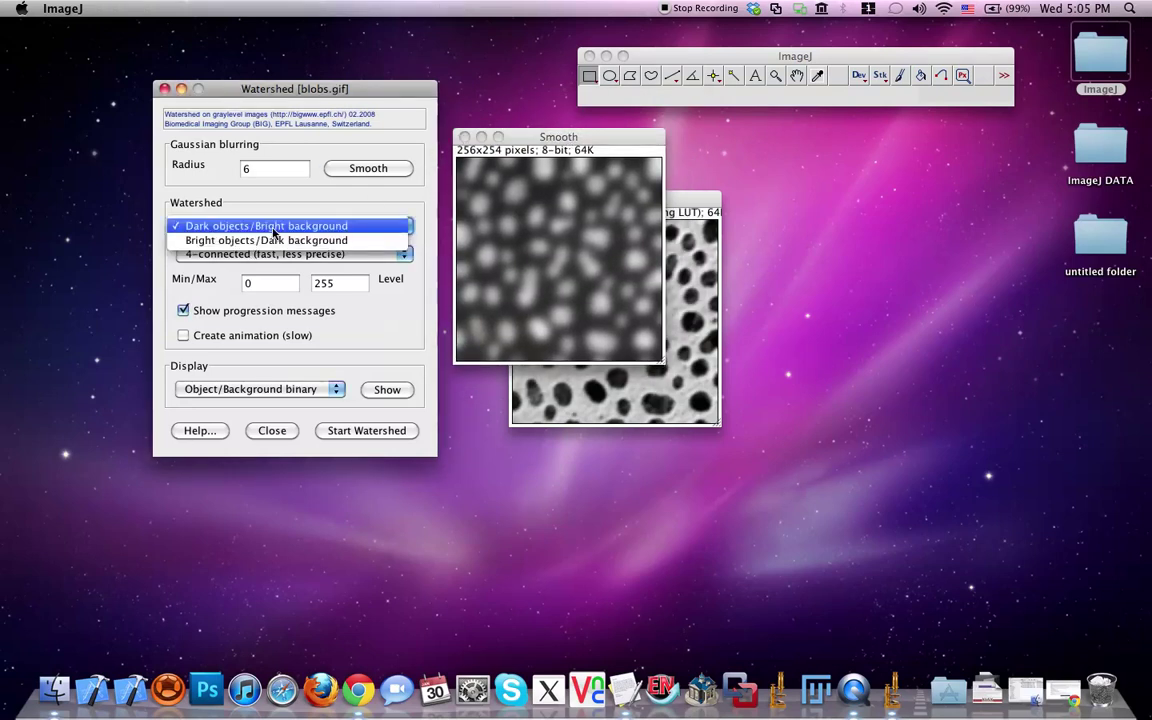
{"action": "left_click", "coordinate": [275, 240]}
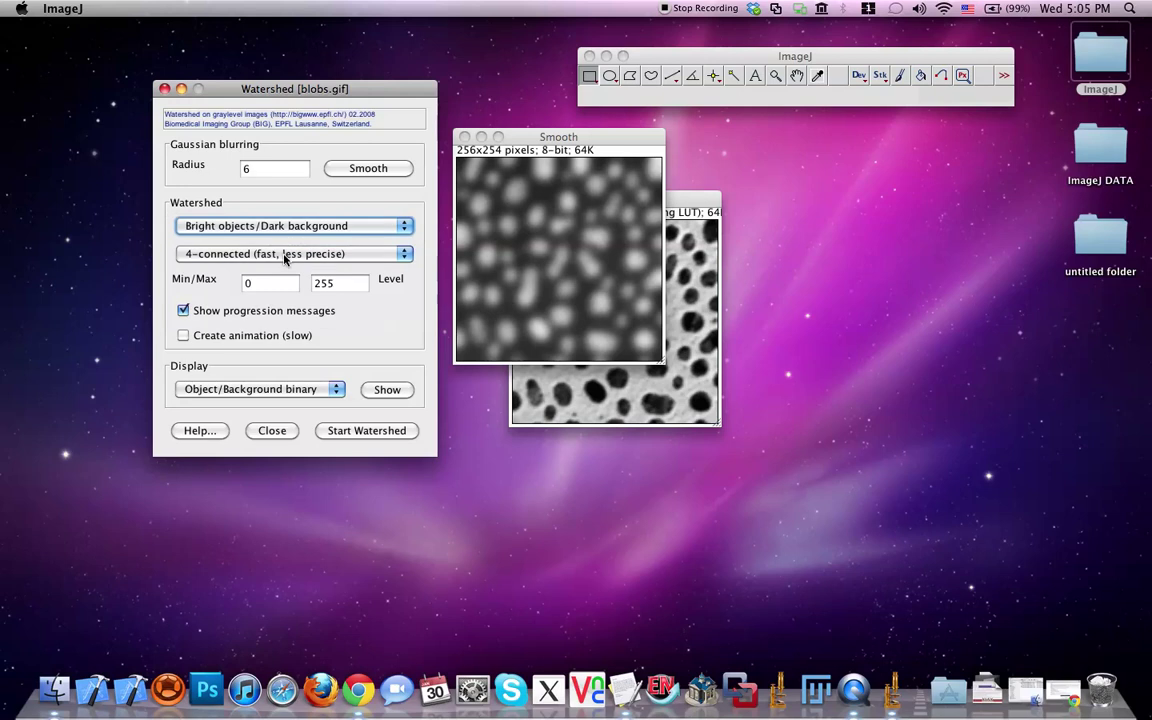
{"action": "left_click", "coordinate": [289, 262]}
{"action": "left_click", "coordinate": [266, 268]}
{"action": "left_click", "coordinate": [361, 336]}
{"action": "left_click", "coordinate": [284, 338]}
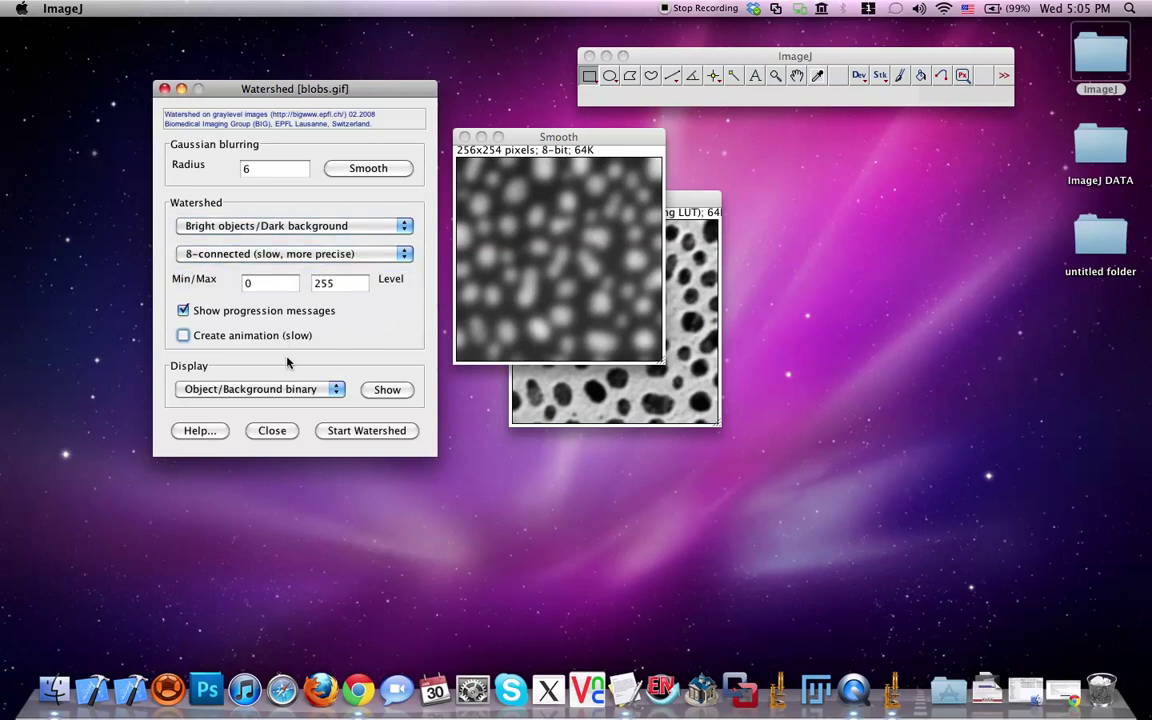
{"action": "left_click", "coordinate": [300, 312]}
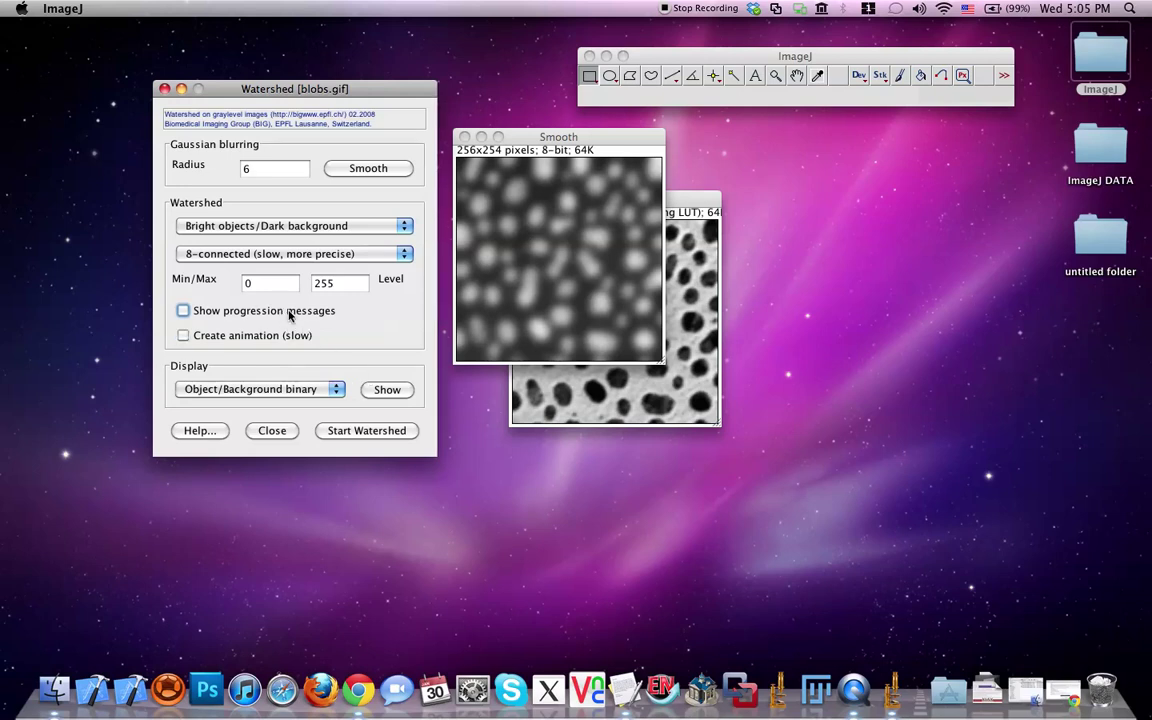
- Choose Overlaid dams as the display output and run the watershed
{"action": "left_click", "coordinate": [324, 397]}
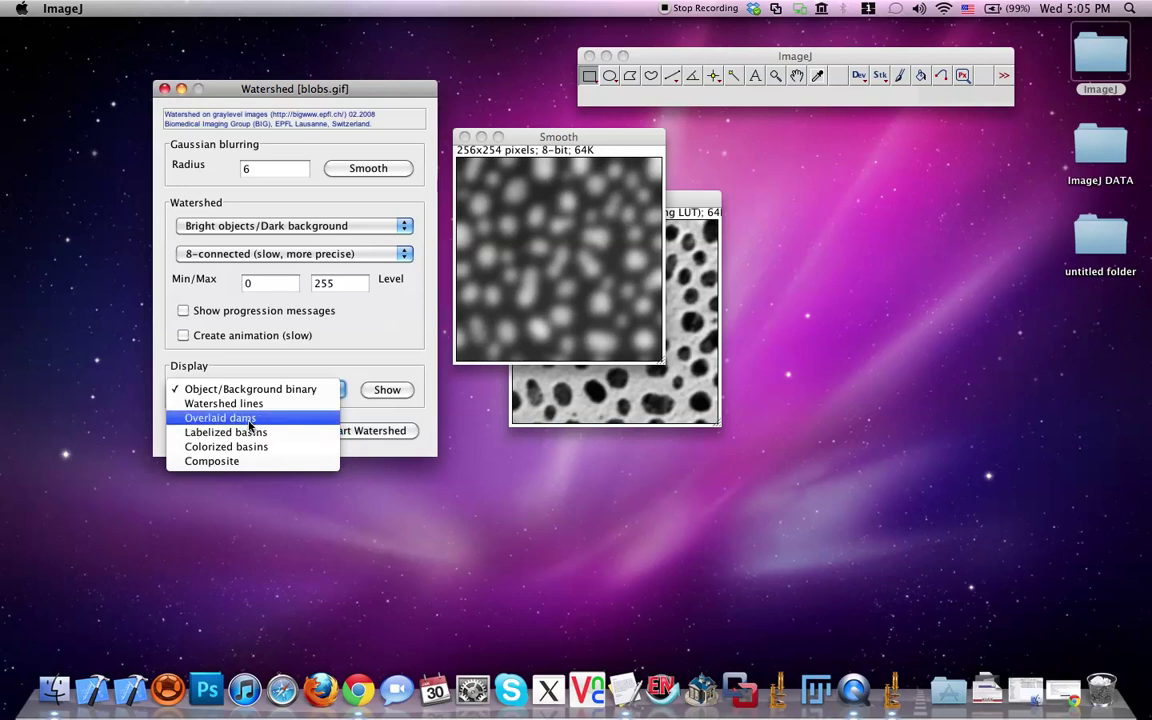
{"action": "left_click", "coordinate": [246, 419]}
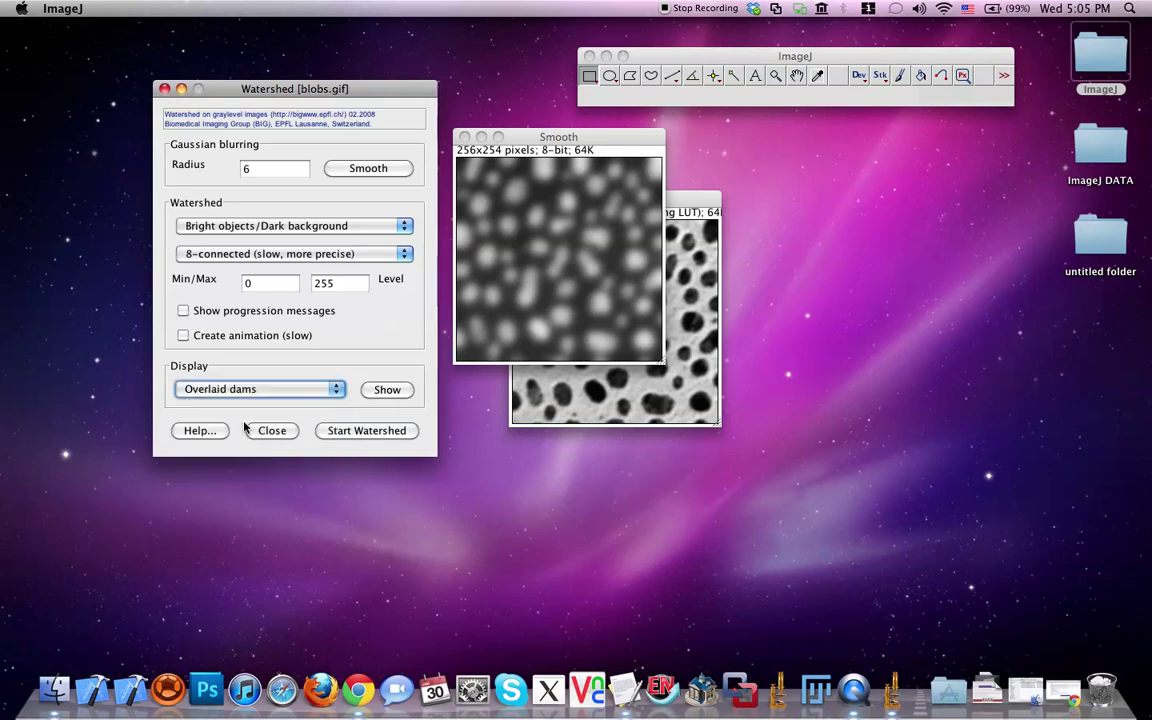
{"action": "left_click", "coordinate": [377, 434]}
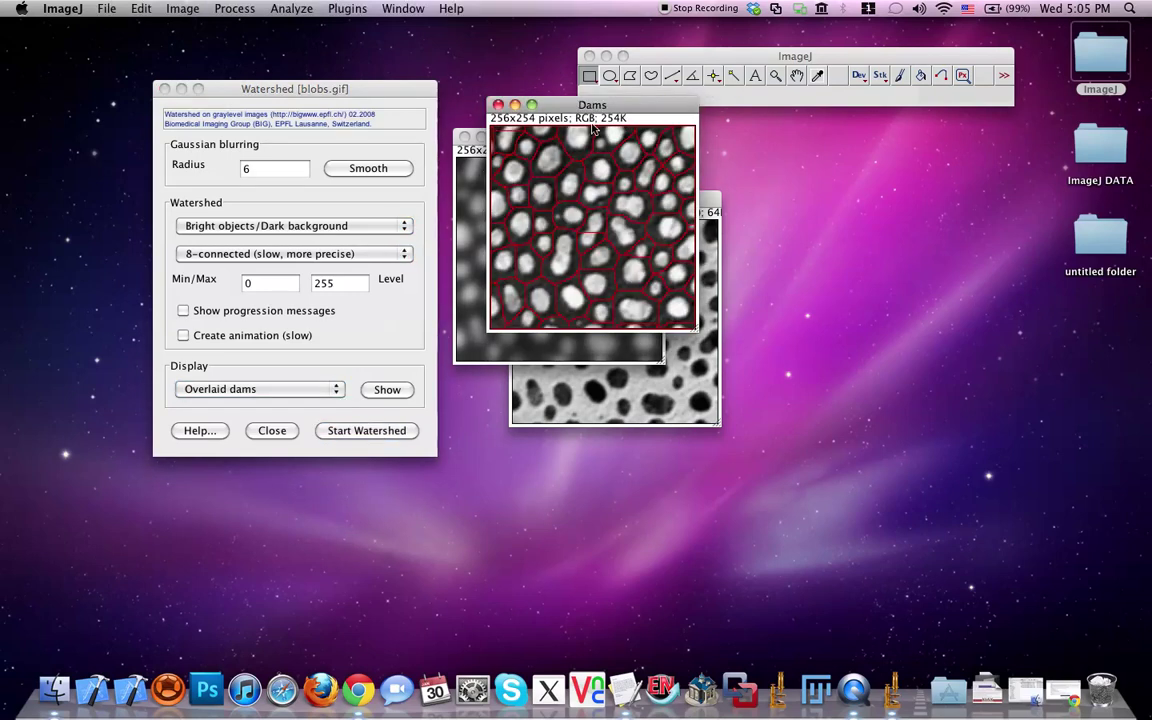
- Enlarge the Dams image to 150% and separate the Dams and Smooth windows from the original blobs image for comparison
{"action": "left_click", "coordinate": [775, 75]}
{"action": "left_click", "coordinate": [630, 205]}
{"action": "left_click_drag", "start_coordinate": [620, 104], "coordinate": [883, 142]}
{"action": "left_click", "coordinate": [796, 76]}
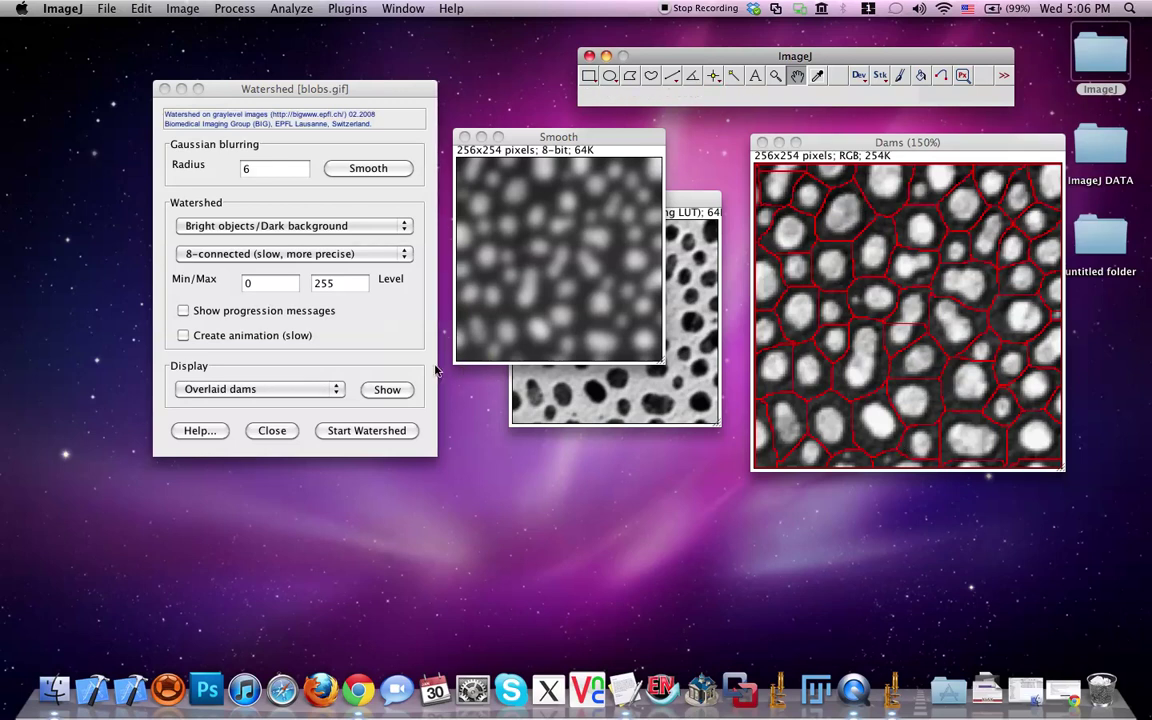
{"action": "left_click", "coordinate": [378, 364]}
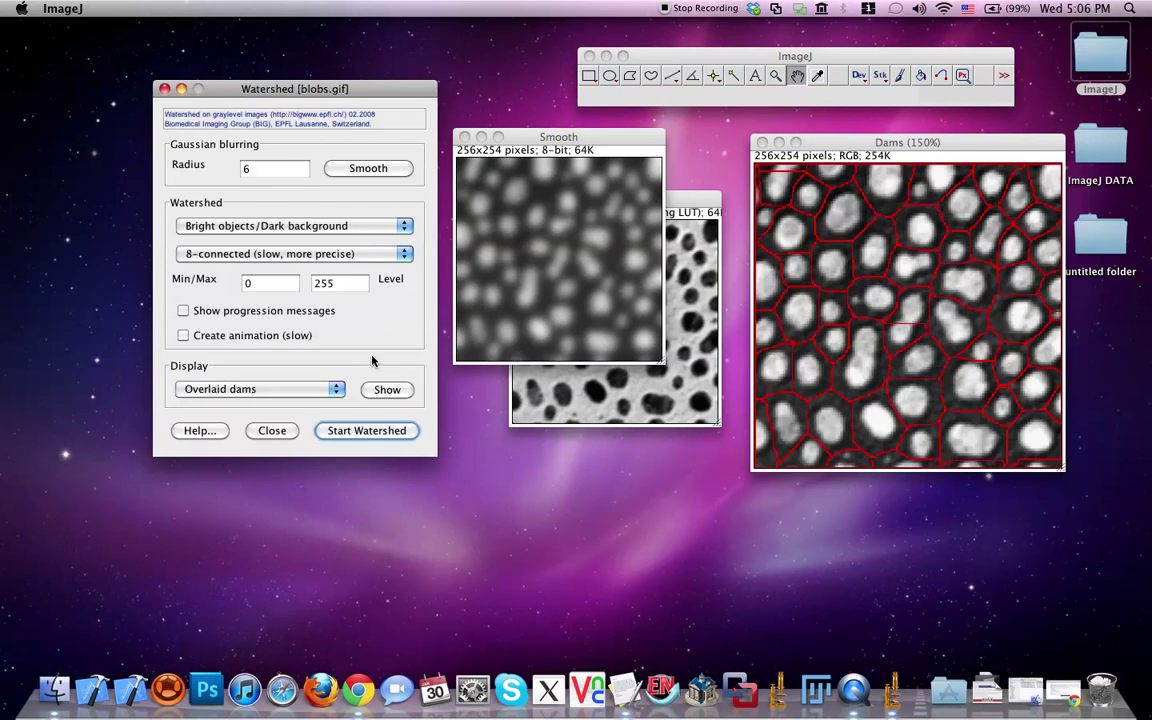
{"action": "left_click_drag", "start_coordinate": [531, 139], "coordinate": [516, 367]}
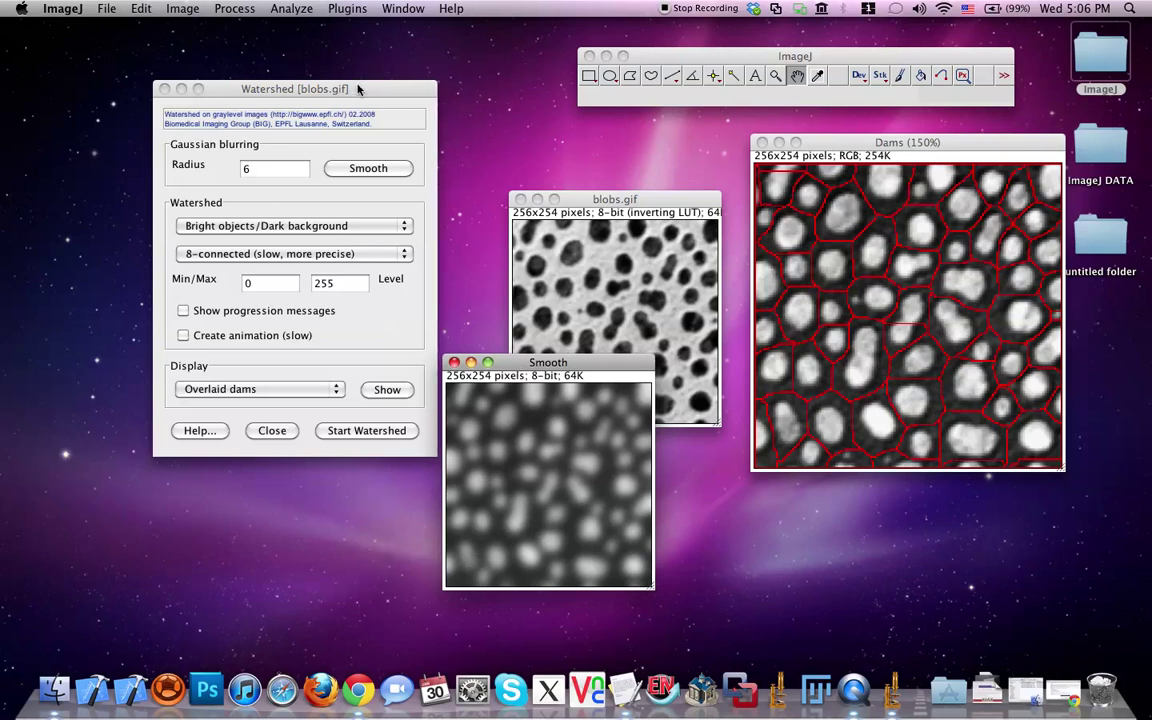
{"action": "left_click", "coordinate": [350, 9]}
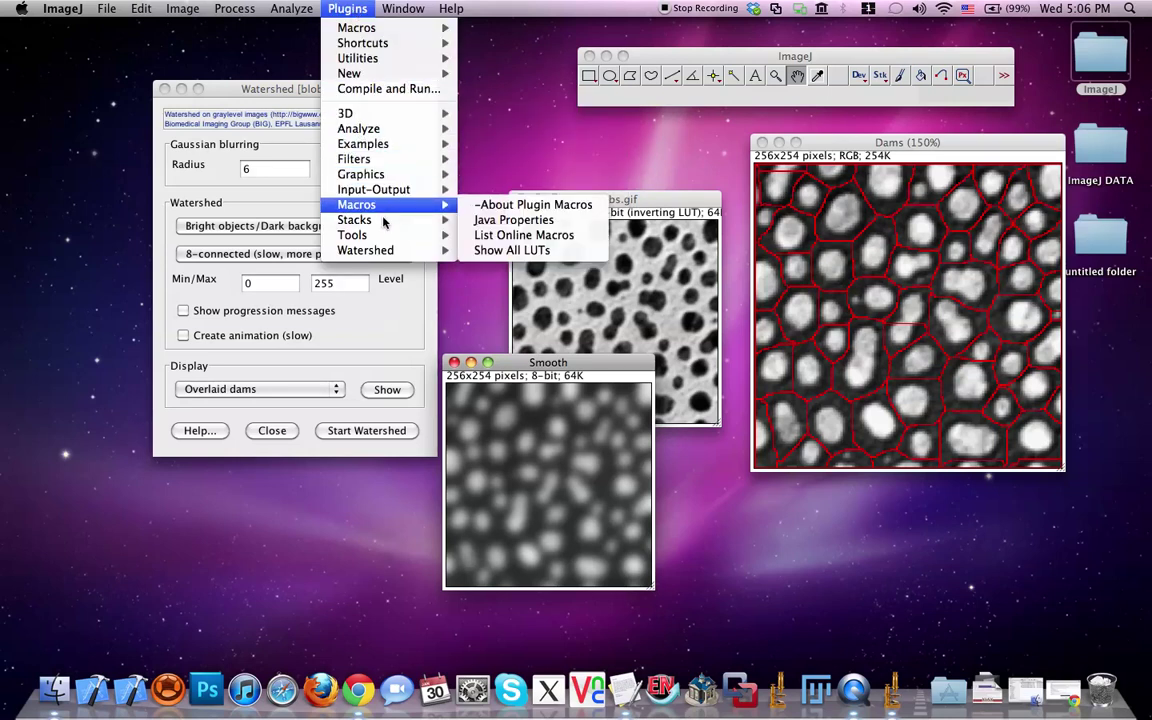
{"action": "mouse_move", "coordinate": [390, 212]}
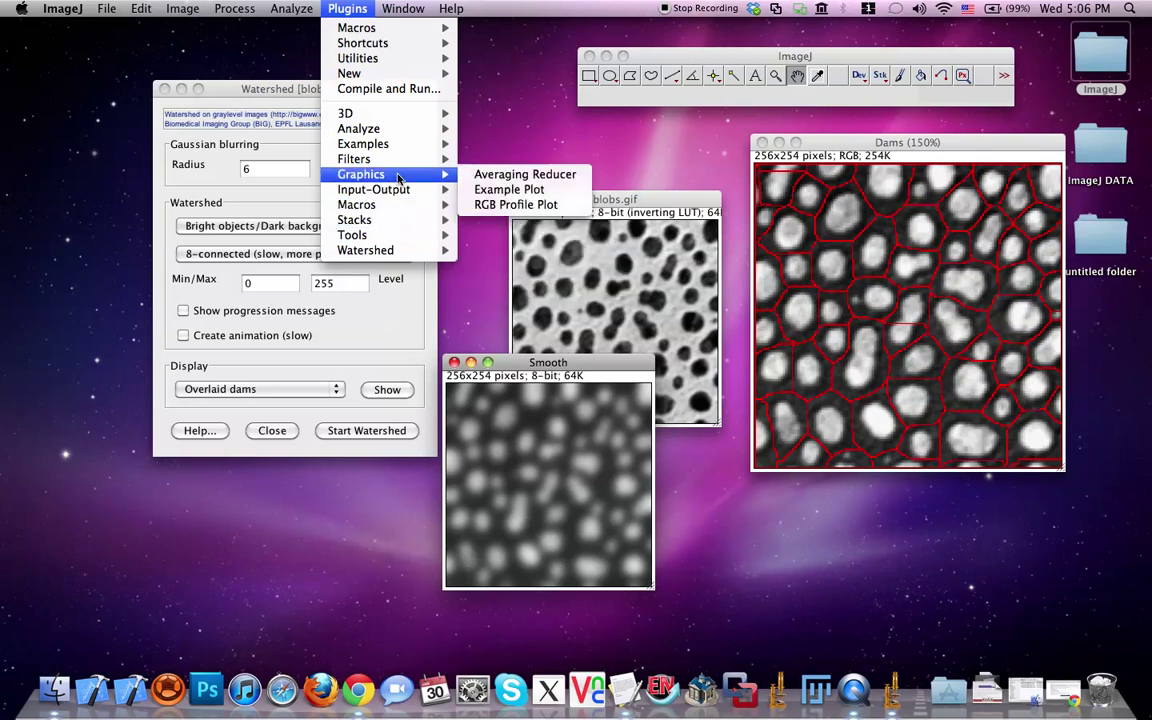
{"action": "left_click", "coordinate": [205, 84]}
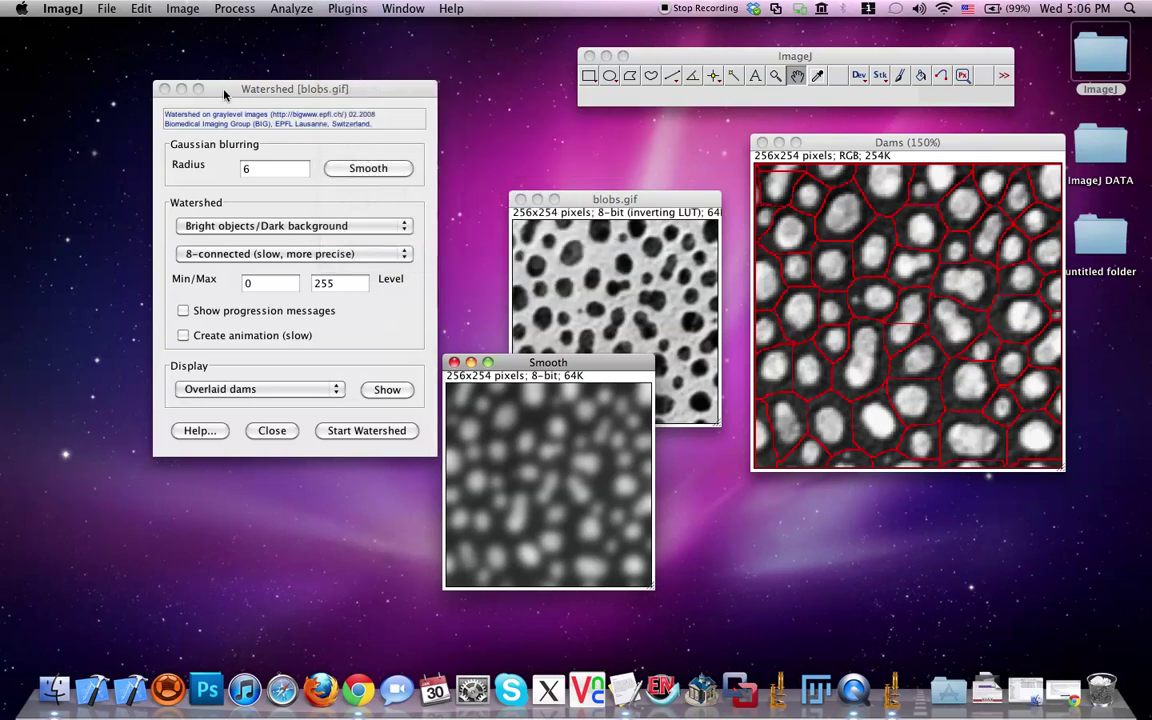